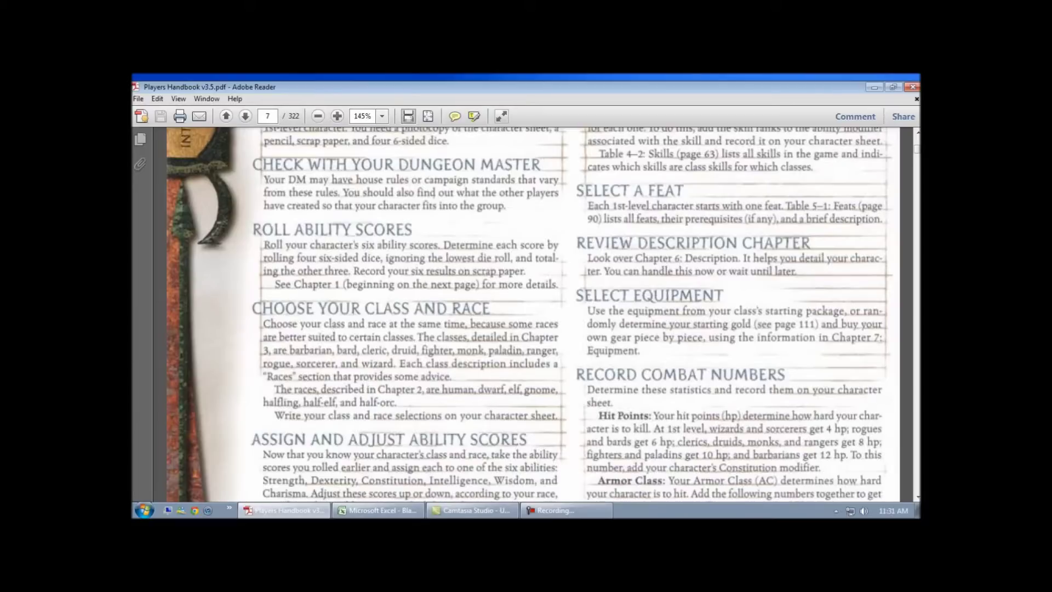
Switch to the Excel character sheet and enter 11, 12, 12, 14, 15 and 16 in the Temp Changes boxes from STR to CHA.
{"action": "scroll", "coordinate": [530, 315], "scroll_direction": "down", "scroll_amount": 3}
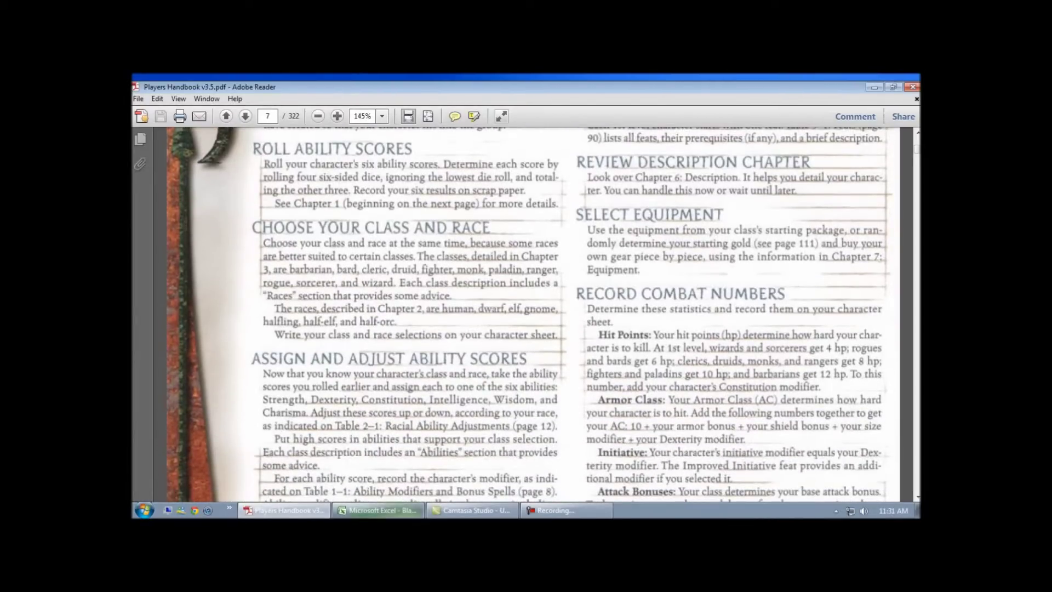
{"action": "left_click", "coordinate": [379, 510]}
{"action": "left_click", "coordinate": [314, 214]}
{"action": "type", "text": "11"}
{"action": "key", "text": "Return"}
{"action": "type", "text": "12"}
{"action": "key", "text": "Return"}
{"action": "type", "text": "12"}
{"action": "key", "text": "Return"}
{"action": "type", "text": "14"}
{"action": "key", "text": "Return"}
{"action": "type", "text": "15"}
{"action": "key", "text": "Return"}
{"action": "type", "text": "16"}
{"action": "key", "text": "Return"}
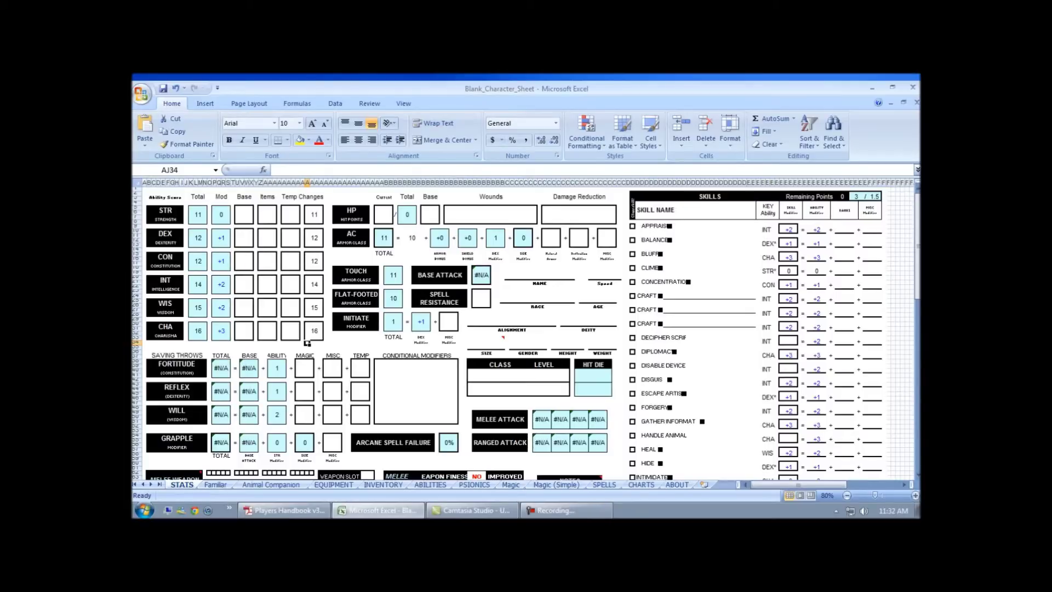
{"action": "left_click", "coordinate": [335, 342]}
{"action": "left_click", "coordinate": [344, 342]}
Find the half-orc racial traits in the Players Handbook PDF in Adobe Reader, and enter Half Orc as the race in the Excel sheet.
{"action": "left_click", "coordinate": [321, 510]}
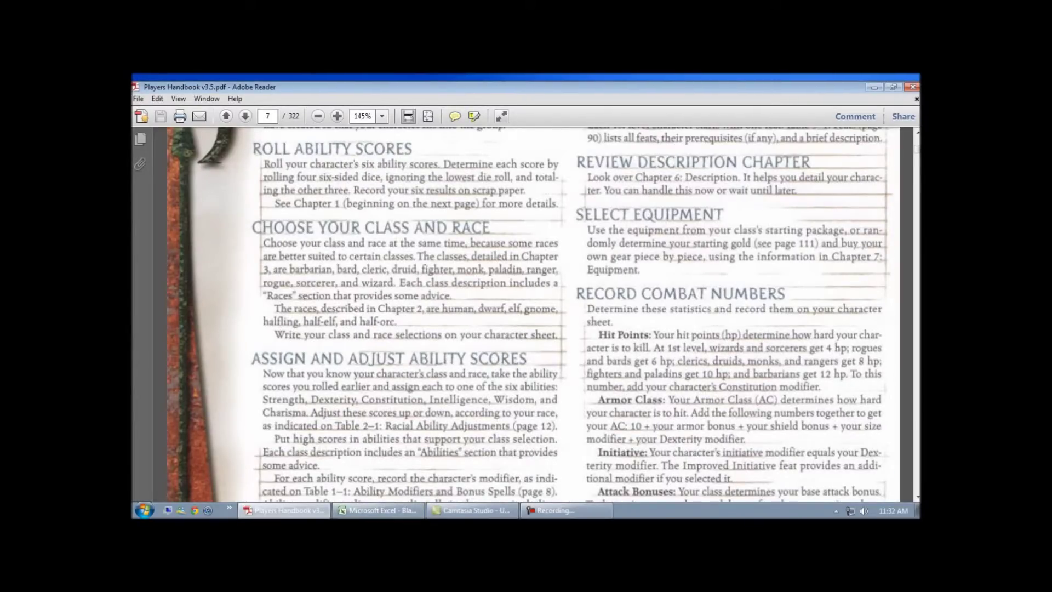
{"action": "scroll", "coordinate": [533, 314], "scroll_direction": "down", "scroll_amount": 20}
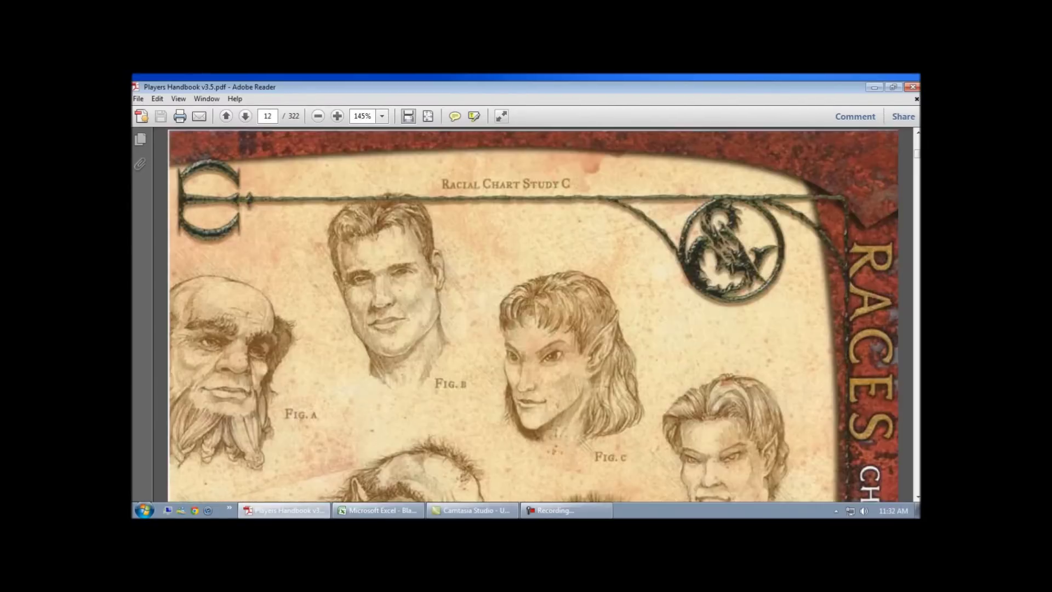
{"action": "scroll", "coordinate": [533, 315], "scroll_direction": "down", "scroll_amount": 20}
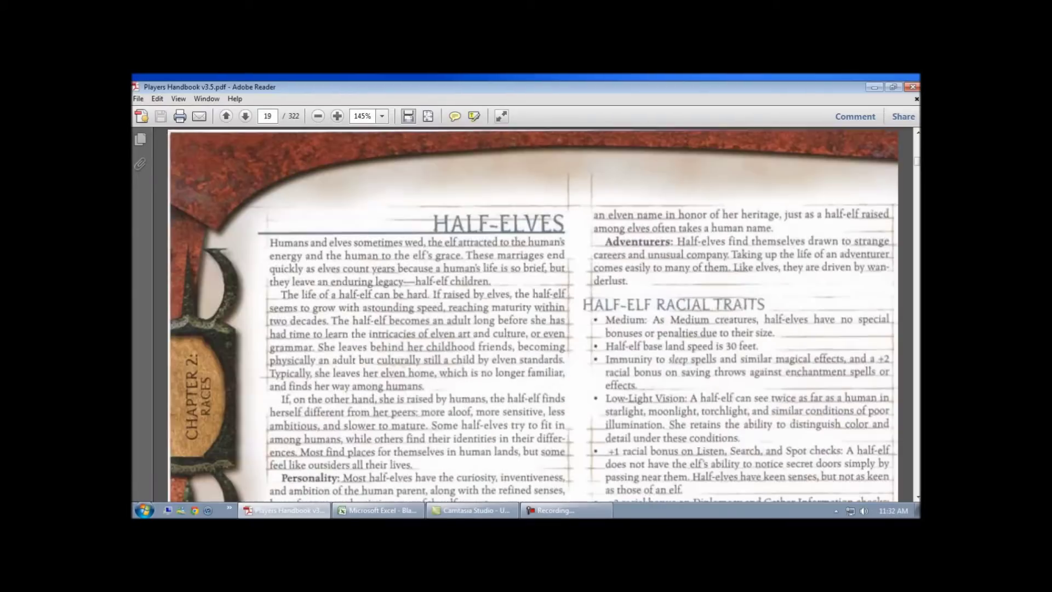
{"action": "scroll", "coordinate": [533, 316], "scroll_direction": "down", "scroll_amount": 4}
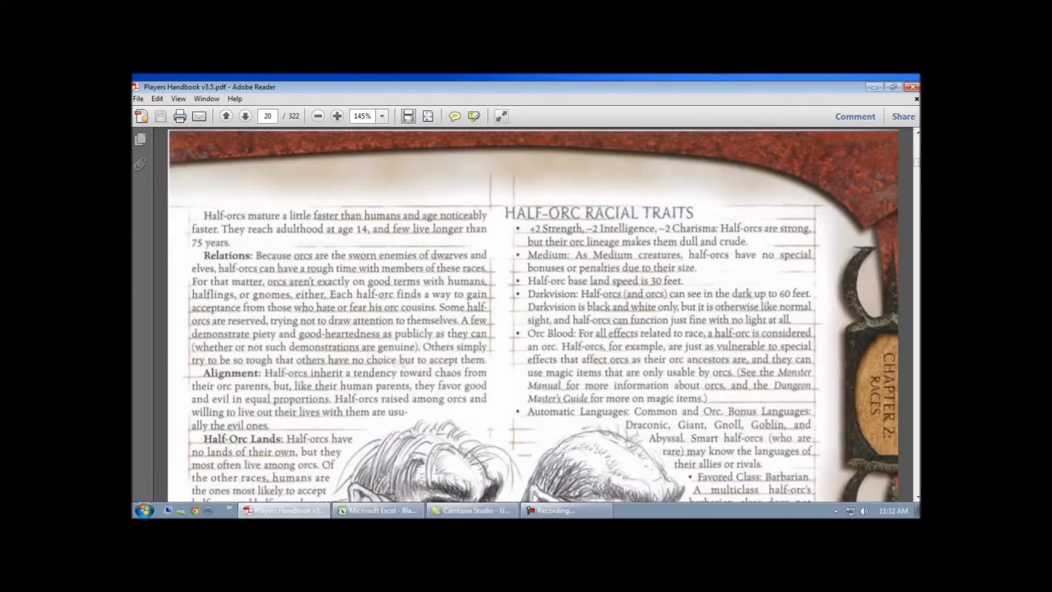
{"action": "scroll", "coordinate": [533, 316], "scroll_direction": "down", "scroll_amount": 1}
{"action": "left_click", "coordinate": [378, 510]}
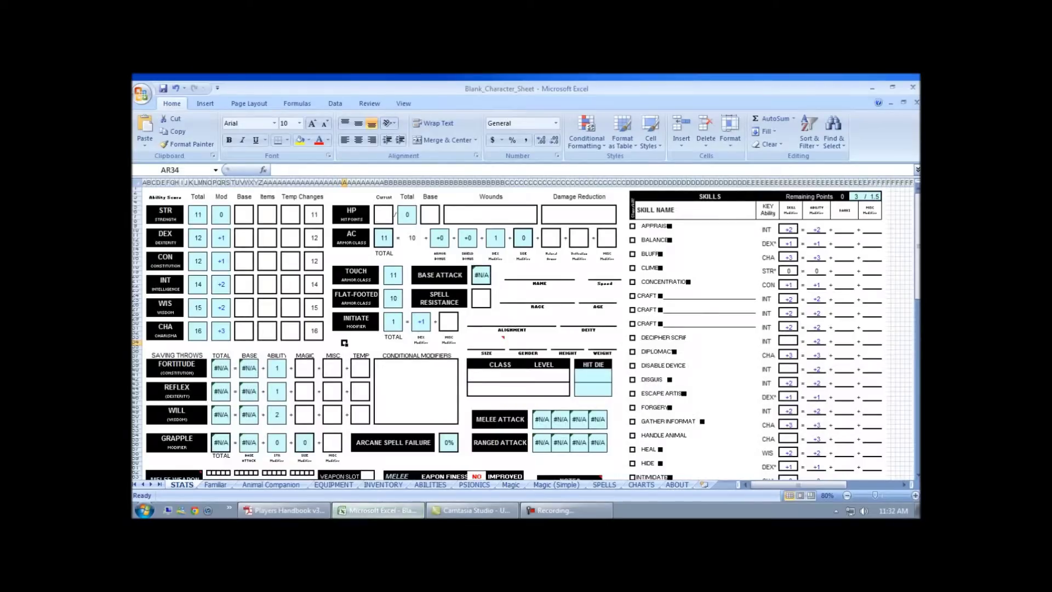
{"action": "type", "text": "Half Orc"}
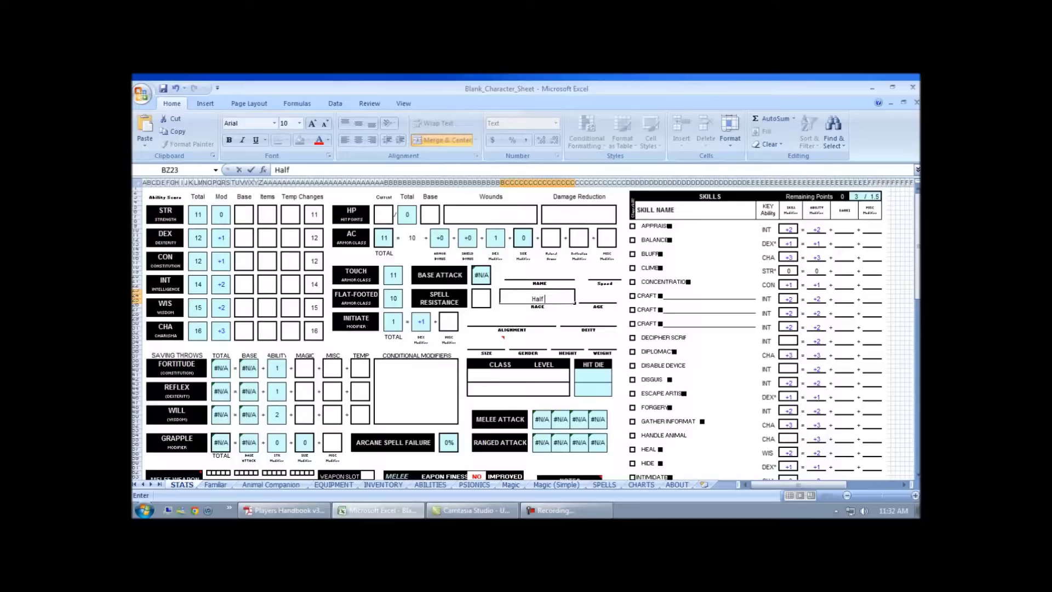
{"action": "key", "text": "Return"}
Set the character's class to Wizard at level 1.
{"action": "key", "text": "Return"}
{"action": "key", "text": "Return"}
{"action": "key", "text": "Return"}
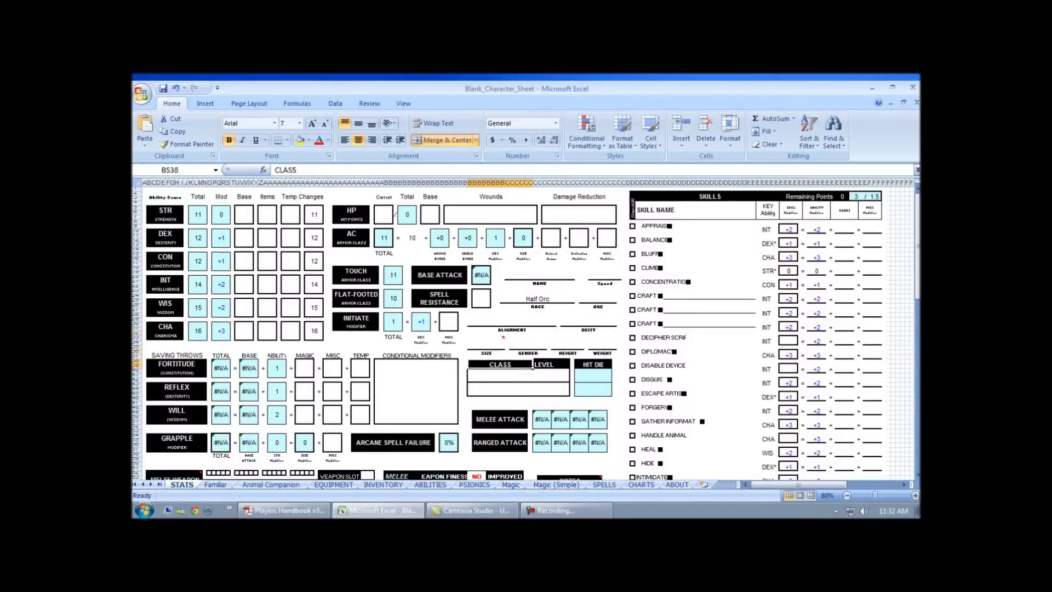
{"action": "type", "text": "Wizard"}
{"action": "key", "text": "Return"}
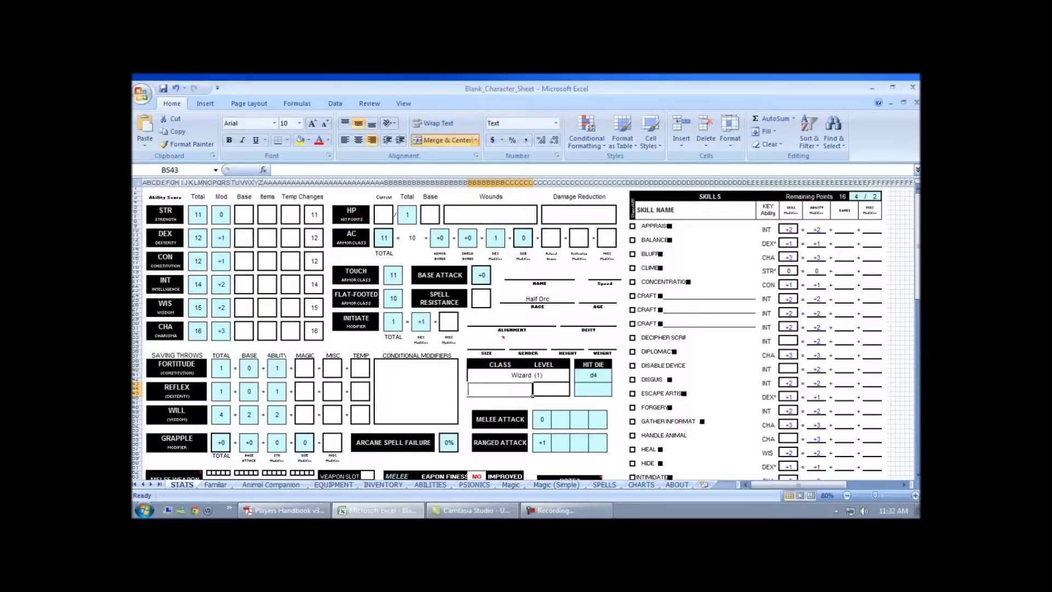
{"action": "left_click", "coordinate": [482, 275]}
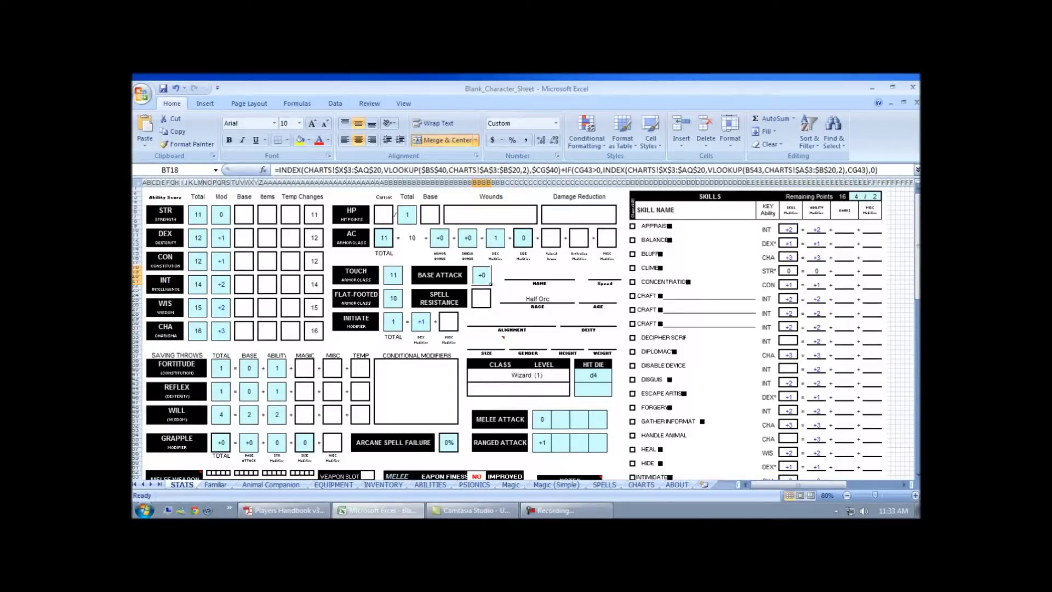
Set the base ability scores for INT to 16, CON to 15 and DEX to 14.
{"action": "left_click", "coordinate": [244, 284]}
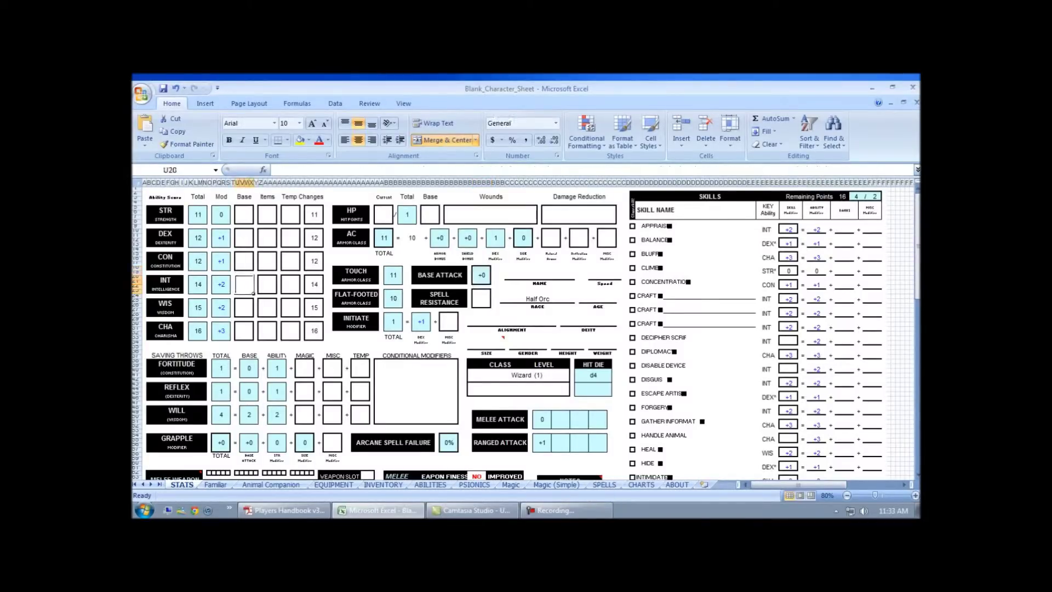
{"action": "type", "text": "16"}
{"action": "left_click", "coordinate": [245, 260]}
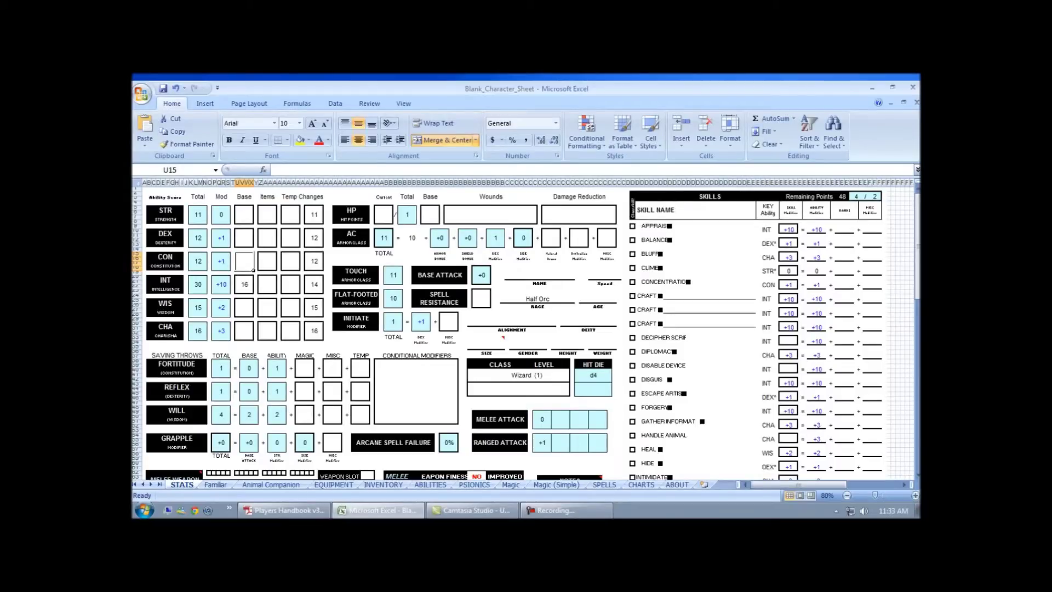
{"action": "type", "text": "15"}
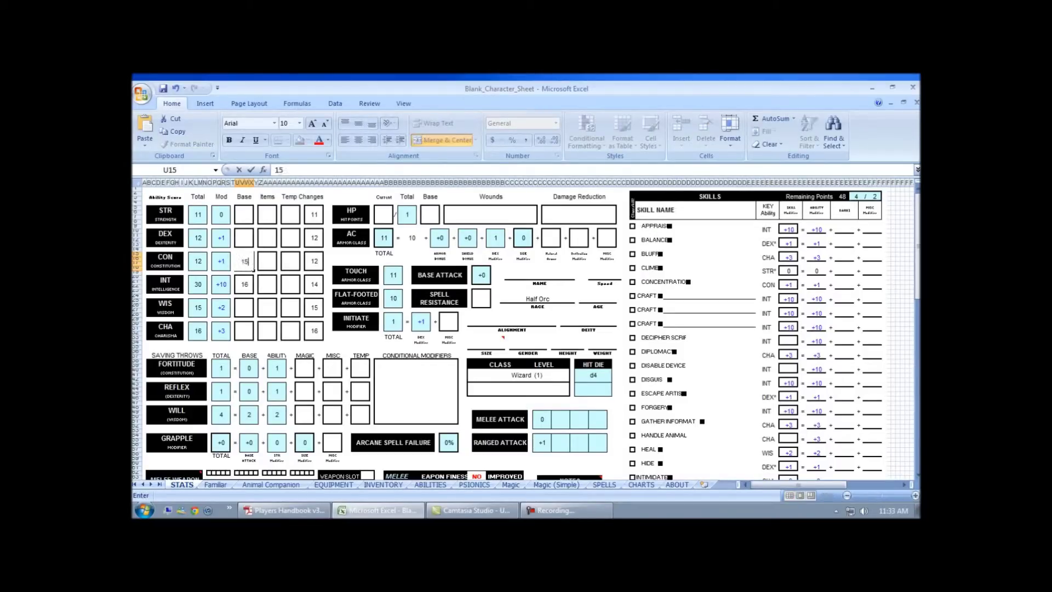
{"action": "left_click", "coordinate": [244, 238]}
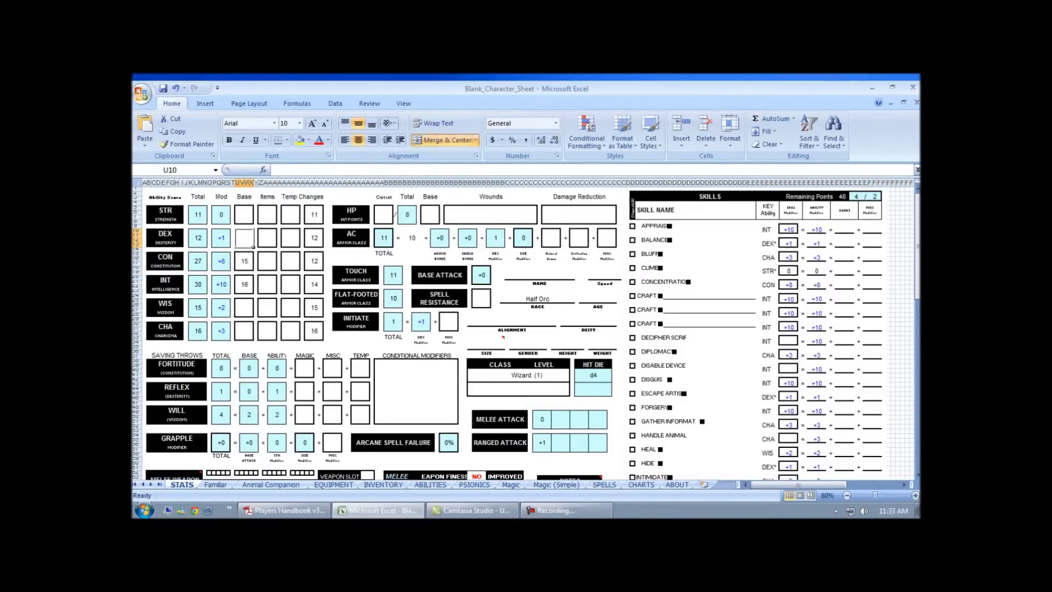
{"action": "type", "text": "14"}
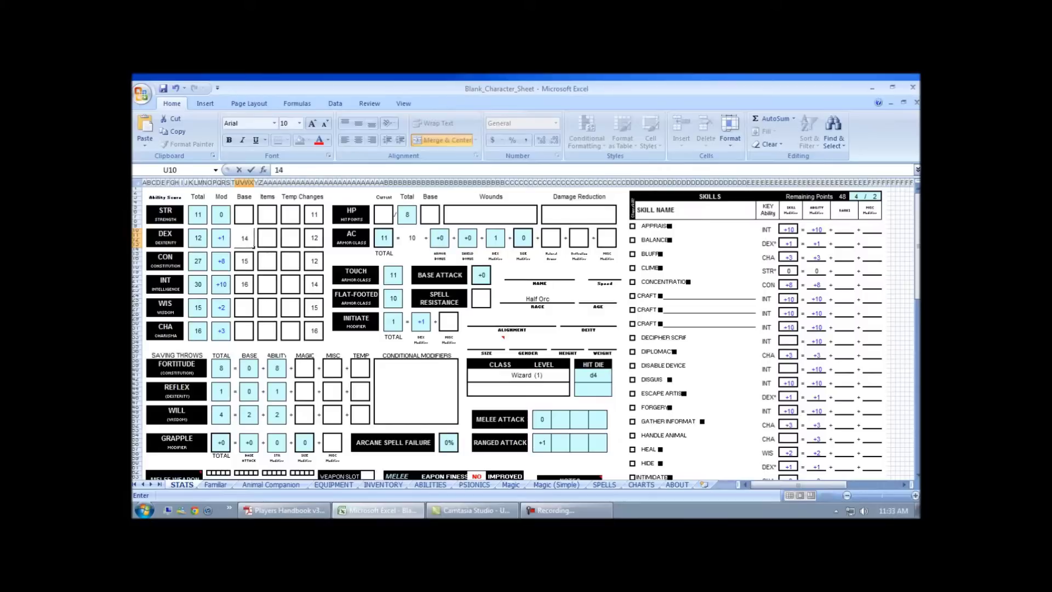
Set the base ability scores for WIS to 12, CHA to 12 and STR to 11.
{"action": "left_click", "coordinate": [237, 297]}
{"action": "left_click", "coordinate": [238, 299]}
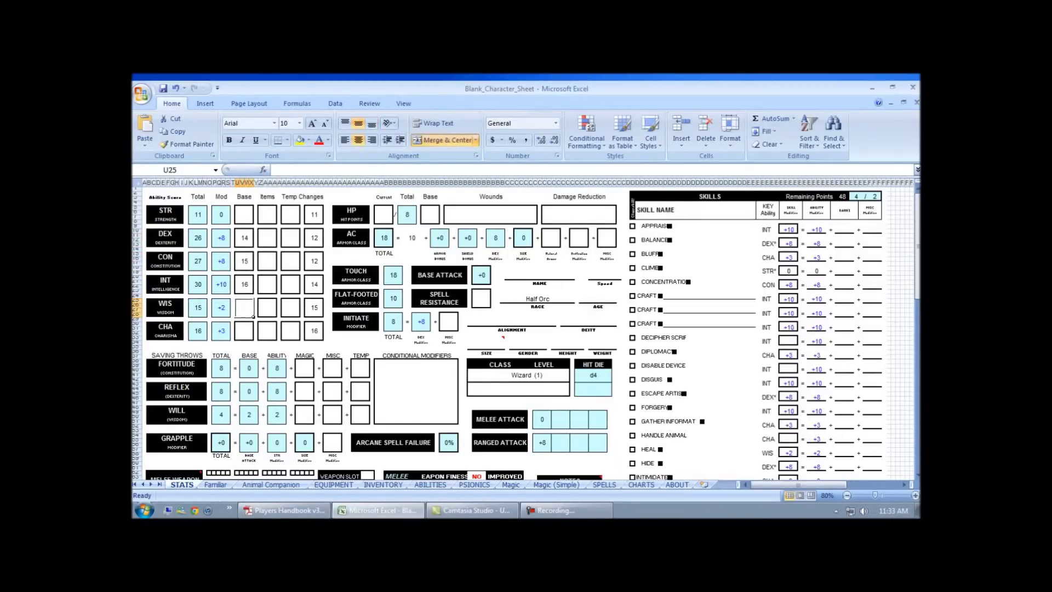
{"action": "type", "text": "12"}
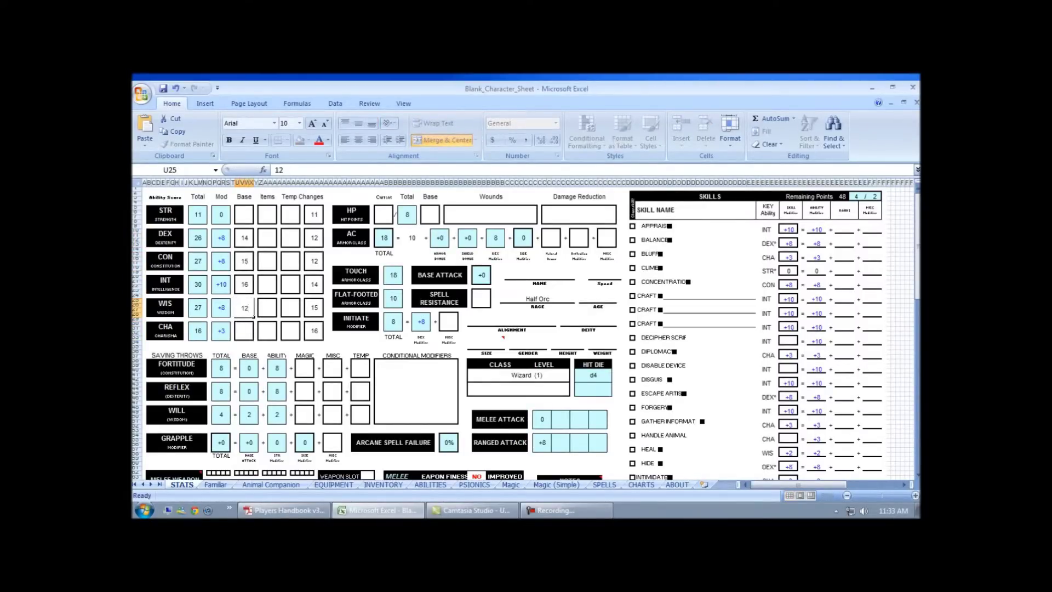
{"action": "key", "text": "Return"}
{"action": "type", "text": "12"}
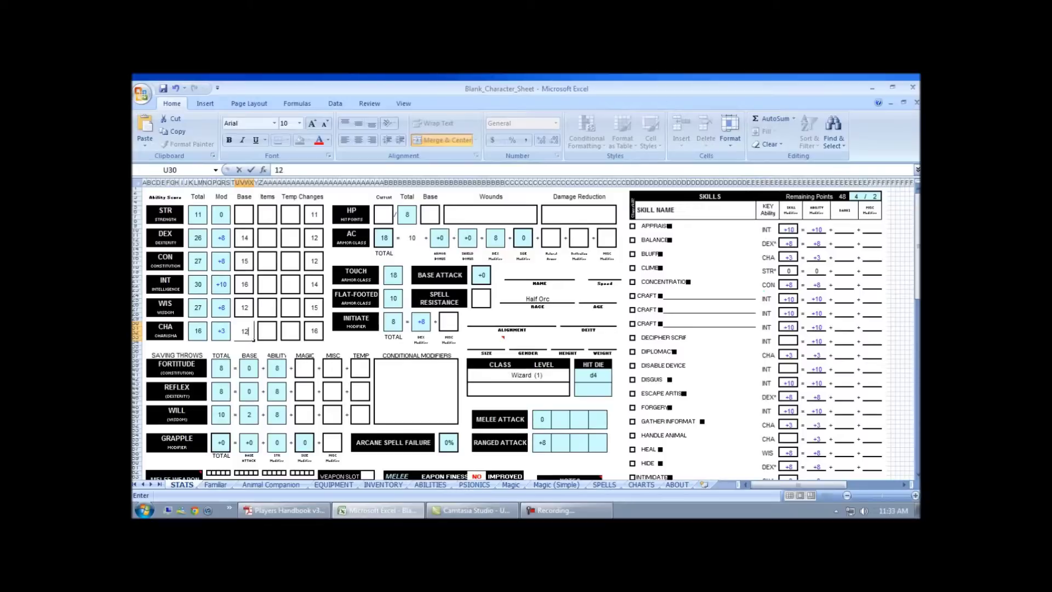
{"action": "left_click", "coordinate": [252, 315]}
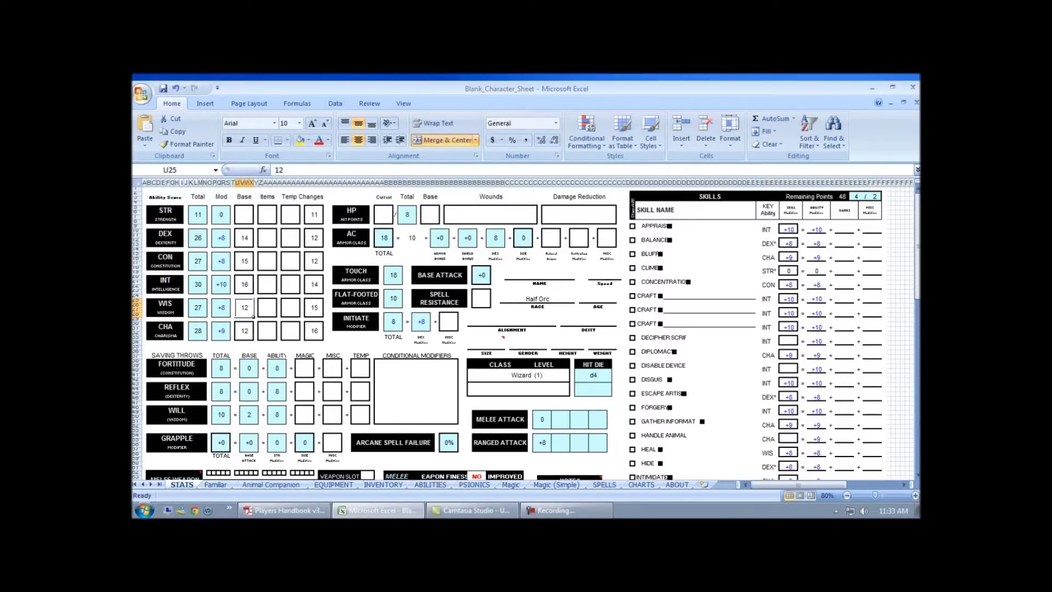
{"action": "left_click", "coordinate": [253, 223]}
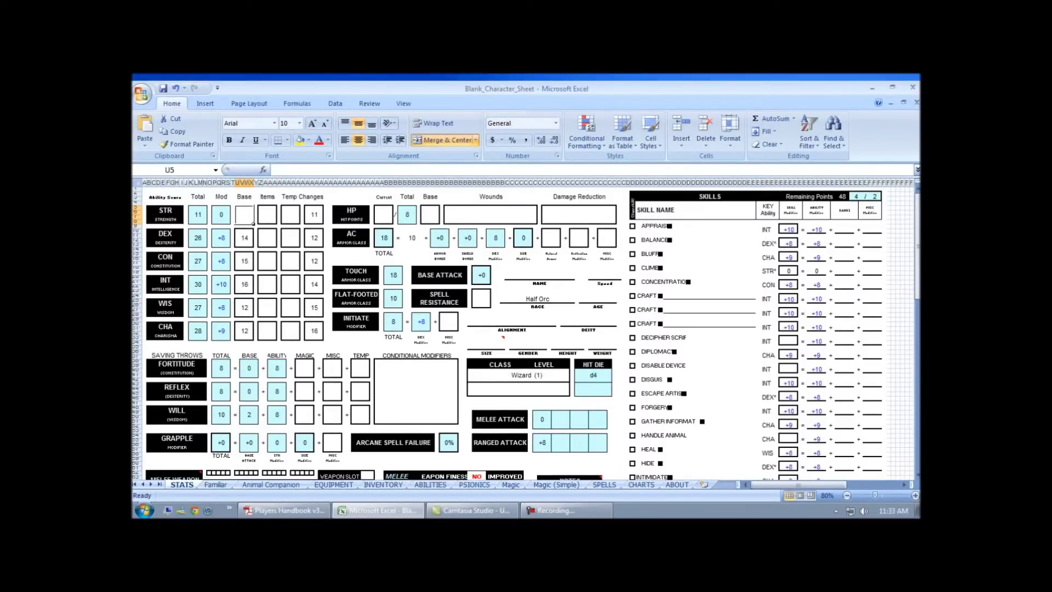
{"action": "type", "text": "11"}
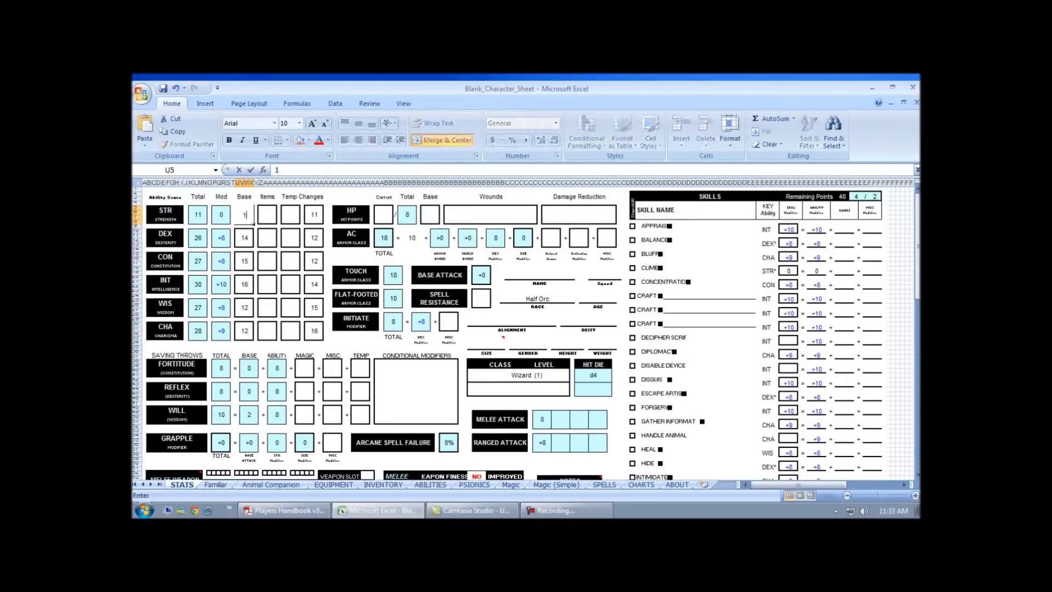
{"action": "key", "text": "Return"}
Clear the rolled scores from the Temp Changes boxes of all six abilities.
{"action": "left_click_drag", "start_coordinate": [314, 214], "coordinate": [314, 332]}
{"action": "key", "text": "Delete"}
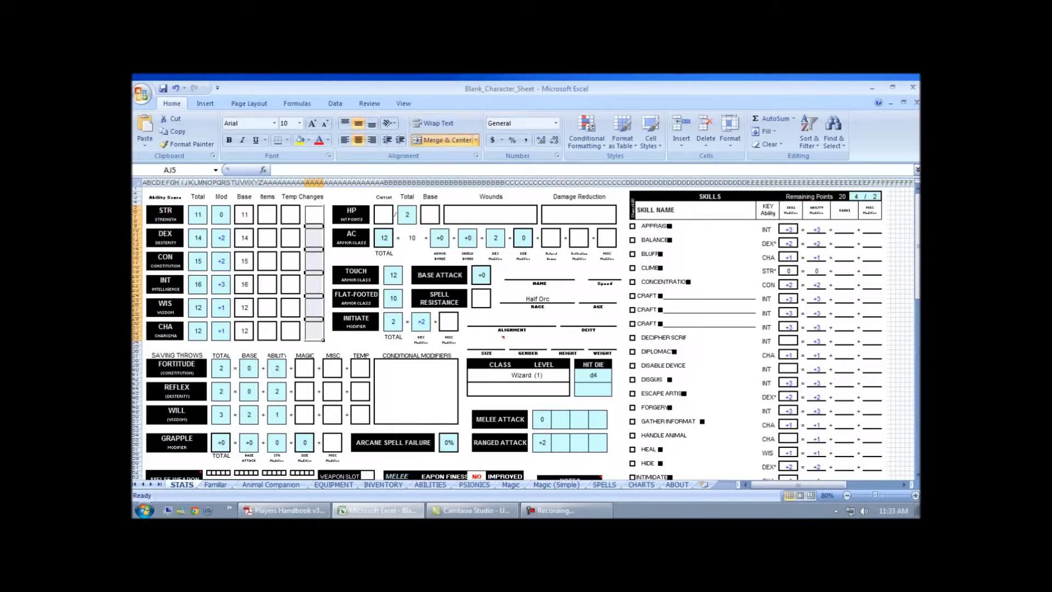
{"action": "left_click", "coordinate": [268, 261]}
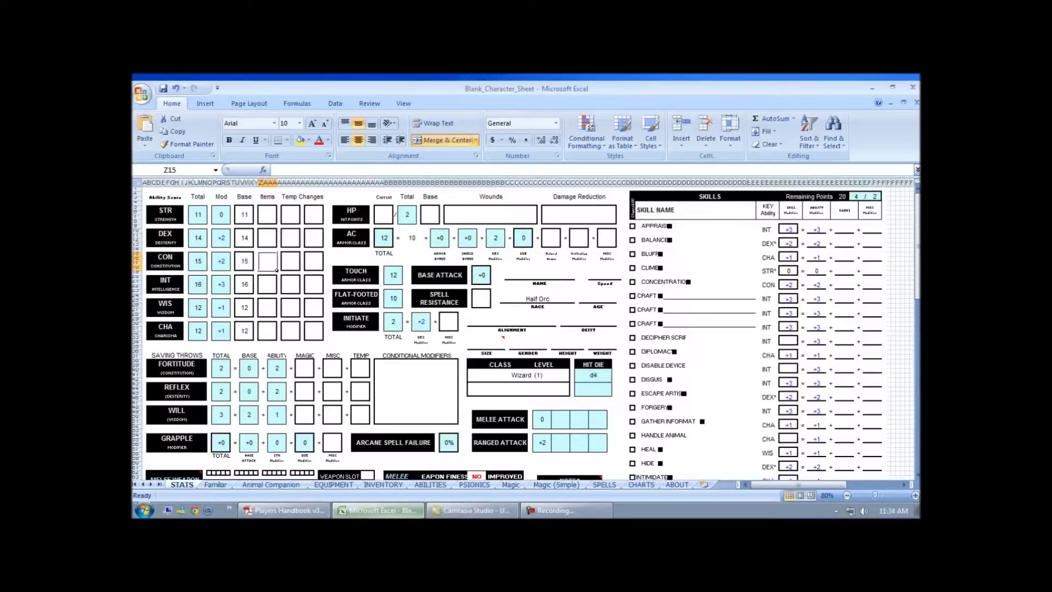
Check the half-orc ability adjustments in the Adobe Reader handbook and set base STR to 13, INT to 14 and CHA to 10 in Excel.
{"action": "left_click", "coordinate": [283, 510]}
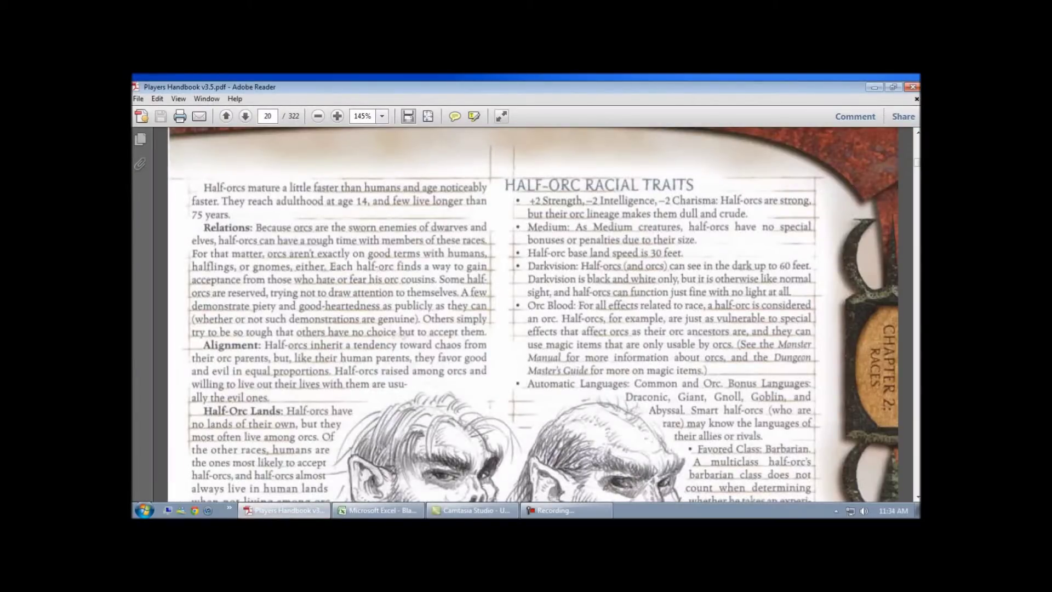
{"action": "scroll", "coordinate": [533, 315], "scroll_direction": "down", "scroll_amount": 1}
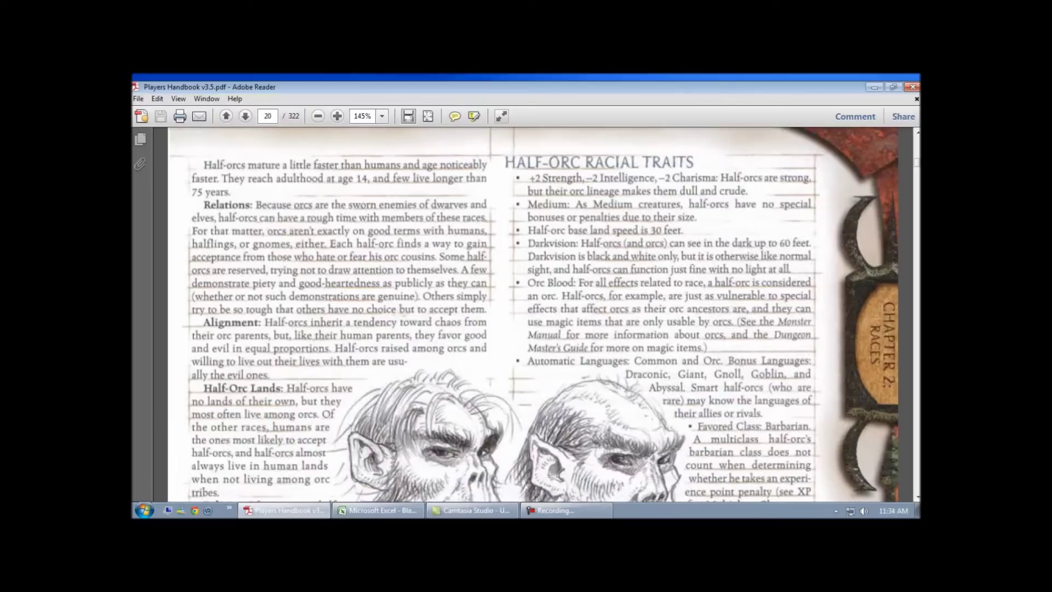
{"action": "left_click", "coordinate": [378, 510]}
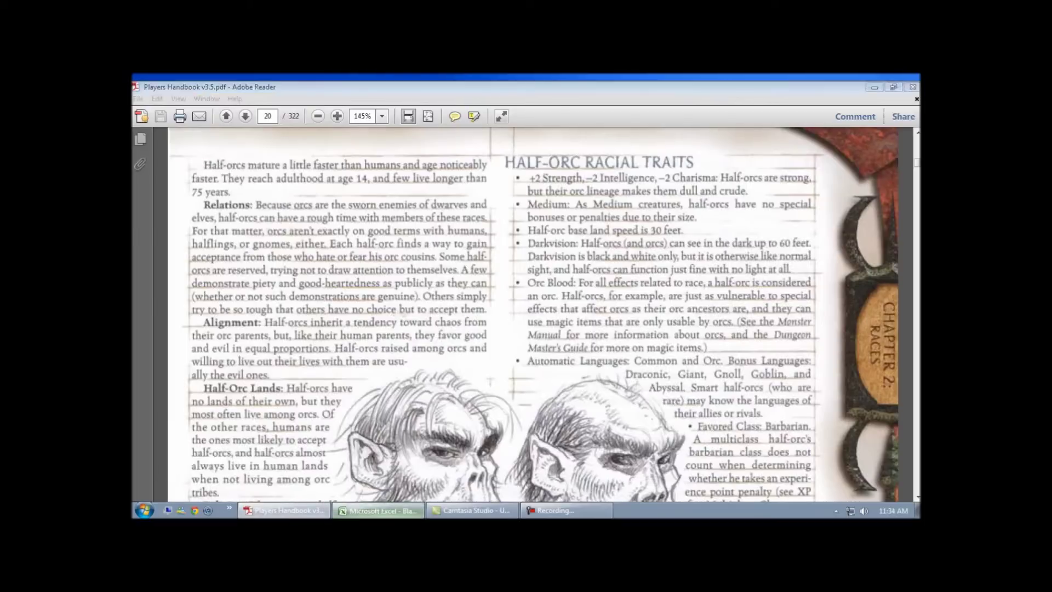
{"action": "left_click", "coordinate": [252, 222]}
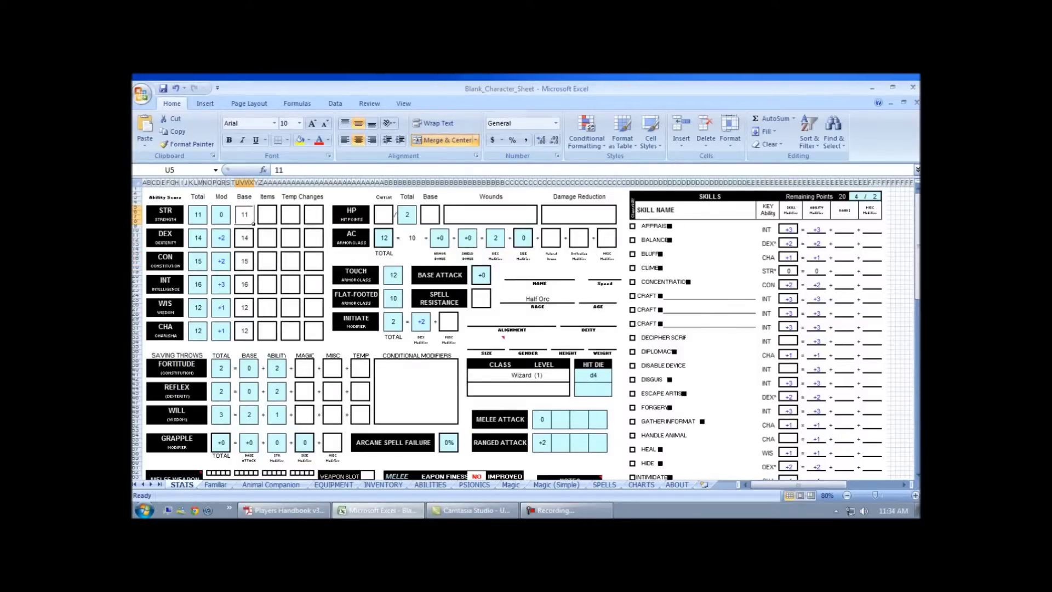
{"action": "type", "text": "13"}
{"action": "left_click", "coordinate": [237, 272]}
{"action": "type", "text": "14"}
{"action": "key", "text": "Return"}
{"action": "left_click", "coordinate": [239, 335]}
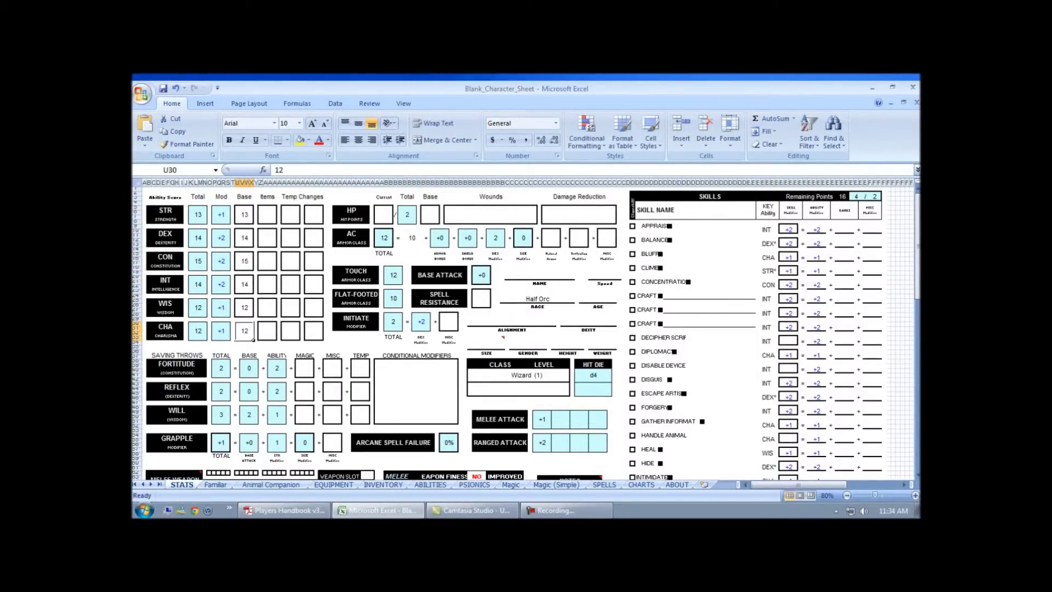
{"action": "type", "text": "10"}
{"action": "left_click", "coordinate": [237, 319]}
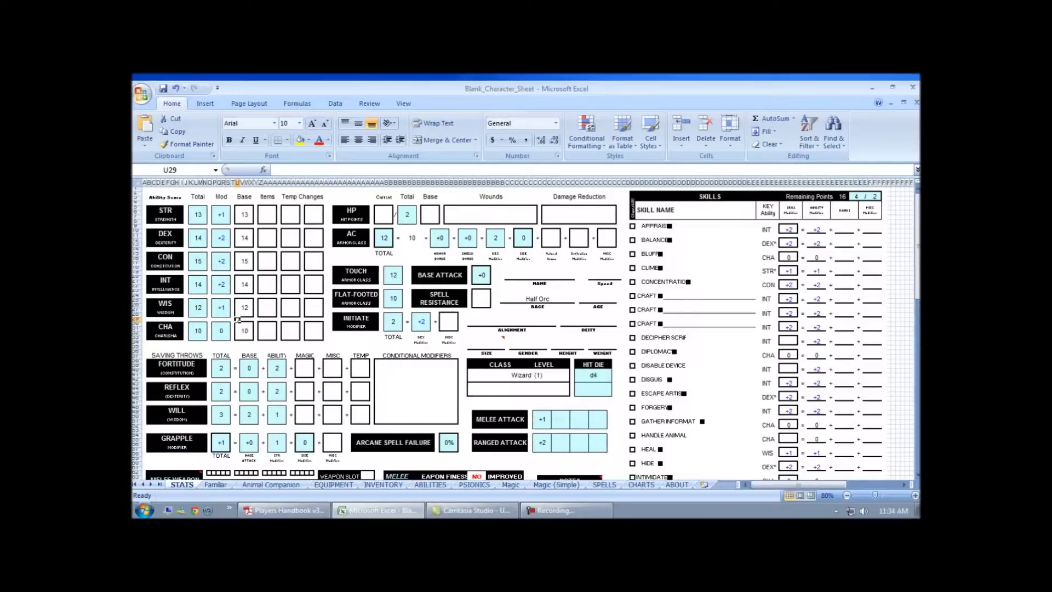
{"action": "left_click", "coordinate": [253, 294]}
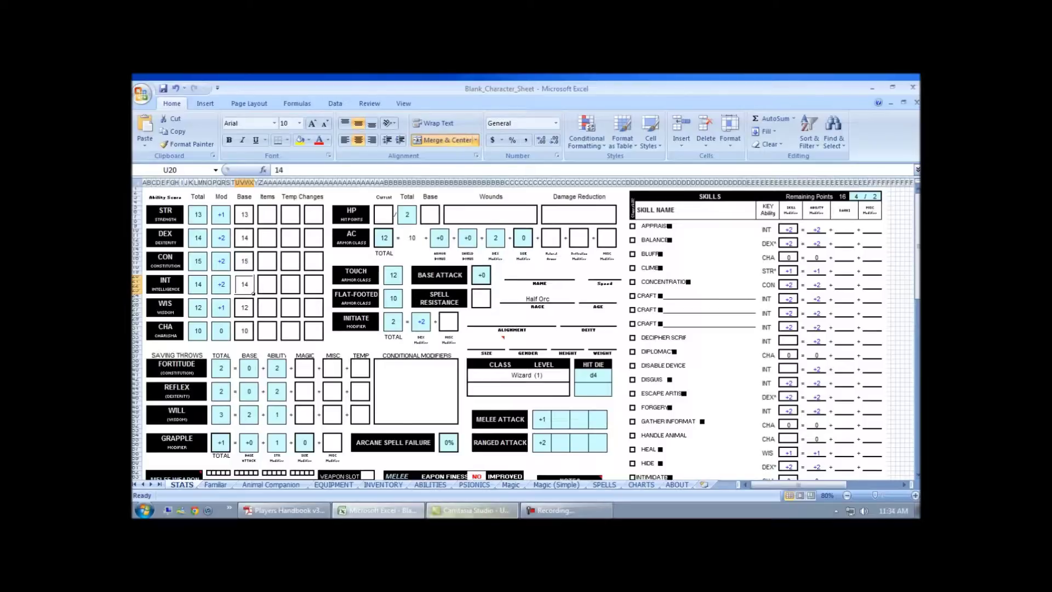
Check the half-orc speed and size in the Adobe Reader handbook, and enter speed 30 and size Medium in the Excel sheet.
{"action": "left_click", "coordinate": [284, 510]}
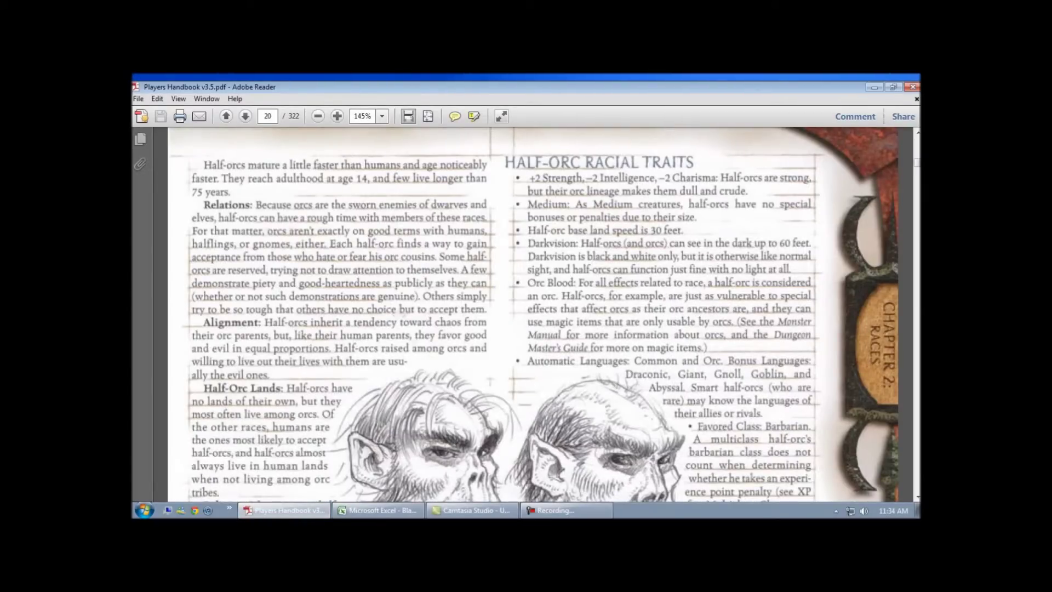
{"action": "left_click", "coordinate": [378, 510]}
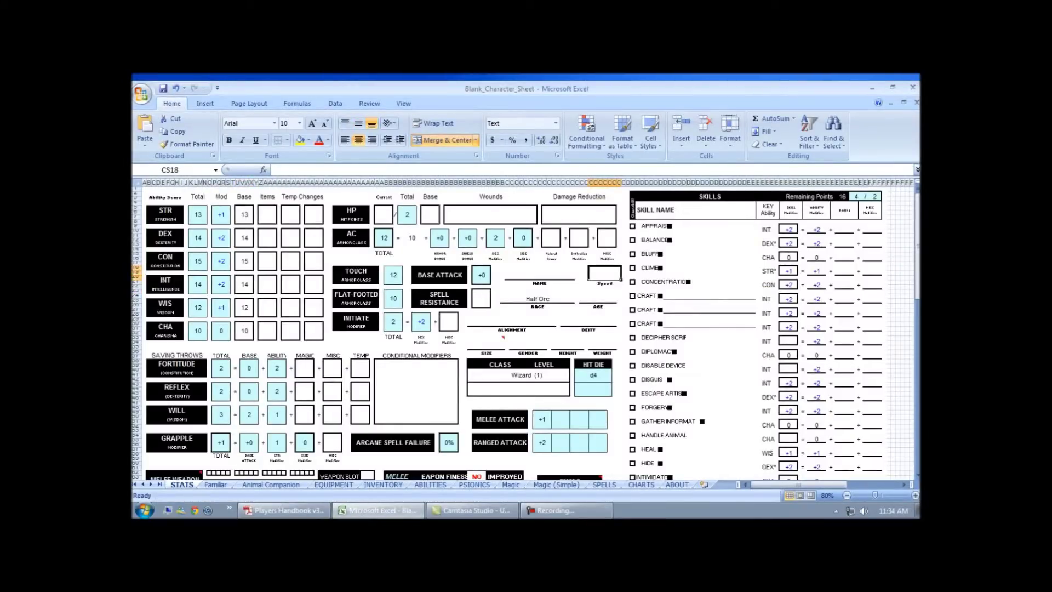
{"action": "type", "text": "30"}
{"action": "left_click", "coordinate": [493, 345]}
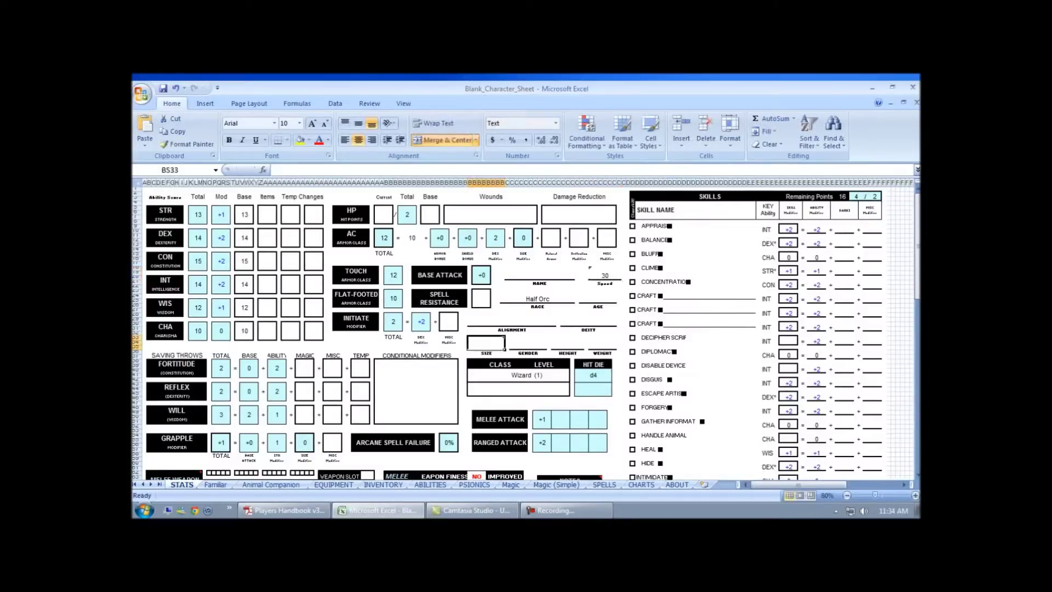
{"action": "type", "text": "Medium"}
{"action": "key", "text": "Return"}
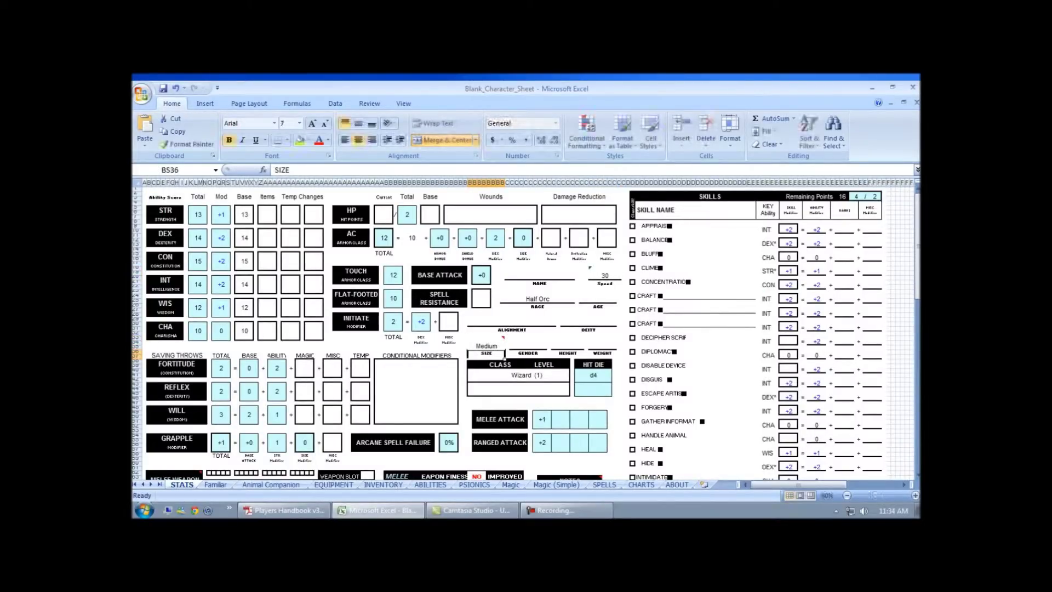
Check the half-orc racial traits in the Adobe Reader handbook and add special ability Darkvision with description 60 to Excel's ABILITIES sheet.
{"action": "left_click", "coordinate": [285, 511]}
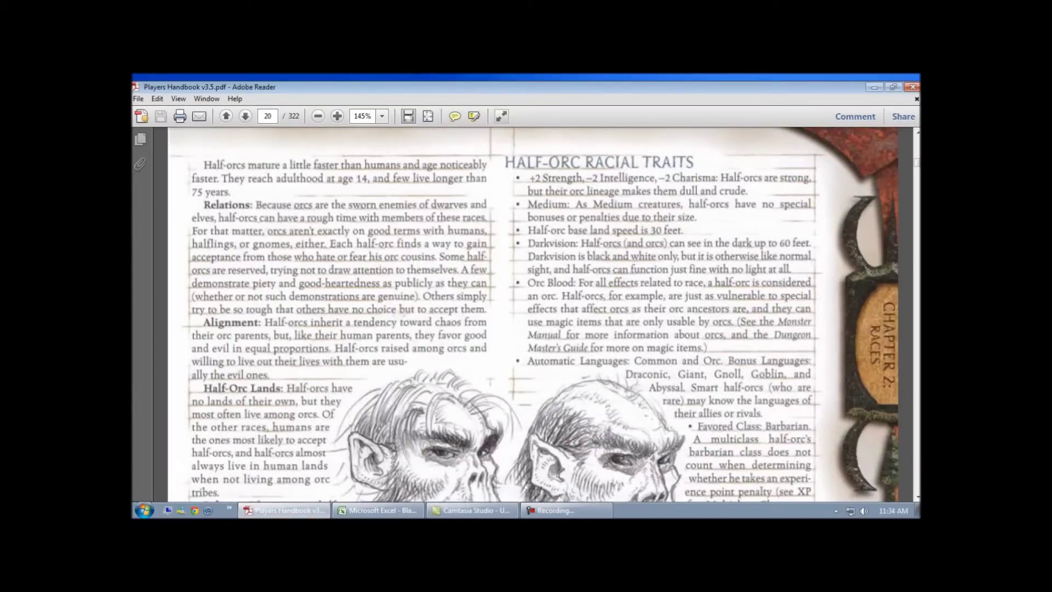
{"action": "left_click", "coordinate": [378, 510]}
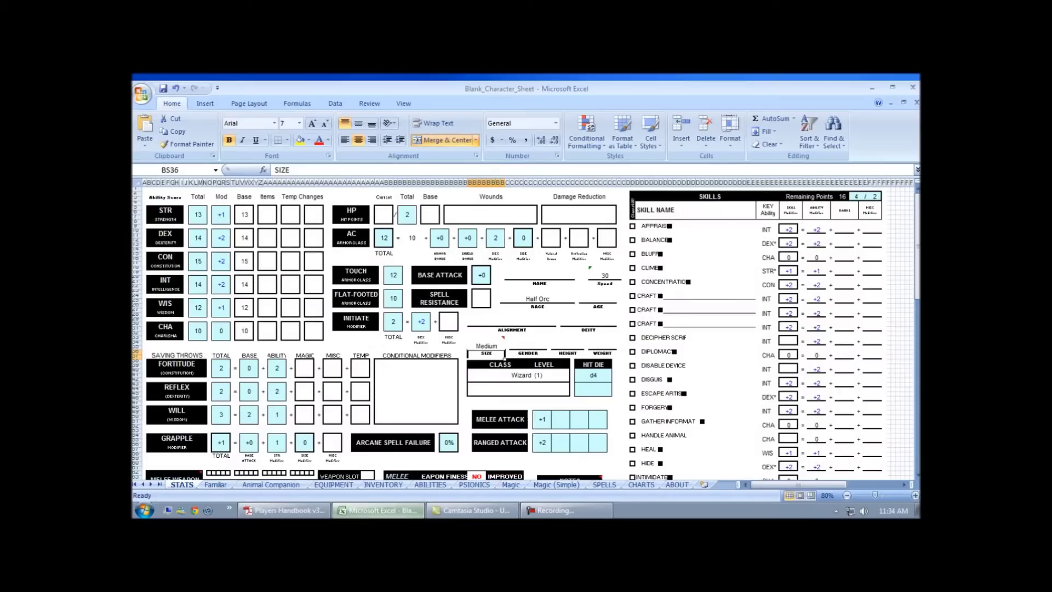
{"action": "key", "text": "ctrl+Page_Down"}
{"action": "key", "text": "ctrl+Page_Down"}
{"action": "key", "text": "ctrl+Page_Down"}
{"action": "key", "text": "ctrl+Page_Down"}
{"action": "key", "text": "ctrl+Page_Down"}
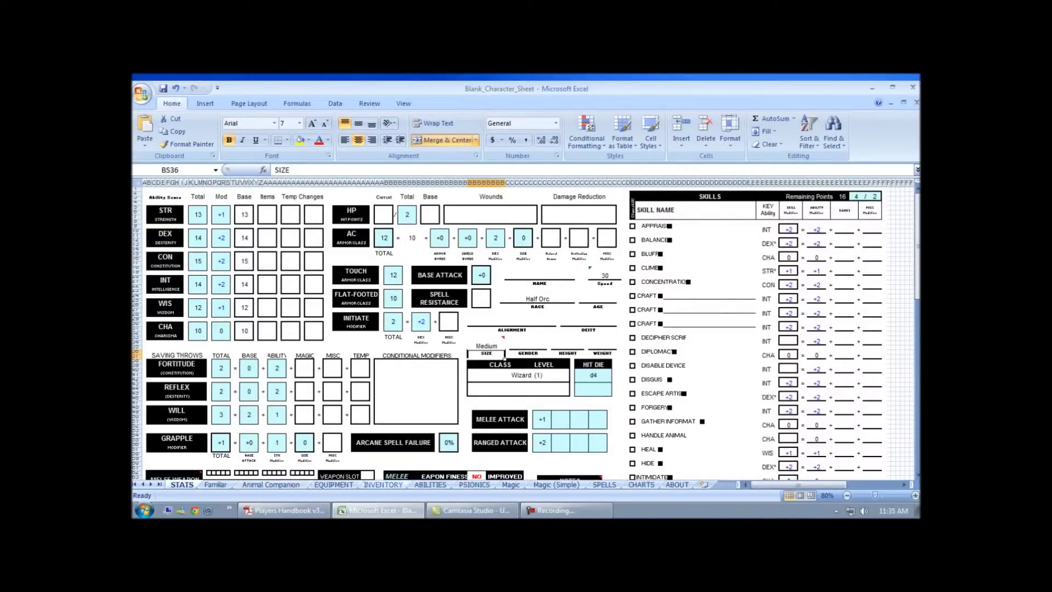
{"action": "scroll", "coordinate": [526, 328], "scroll_direction": "up", "scroll_amount": 3}
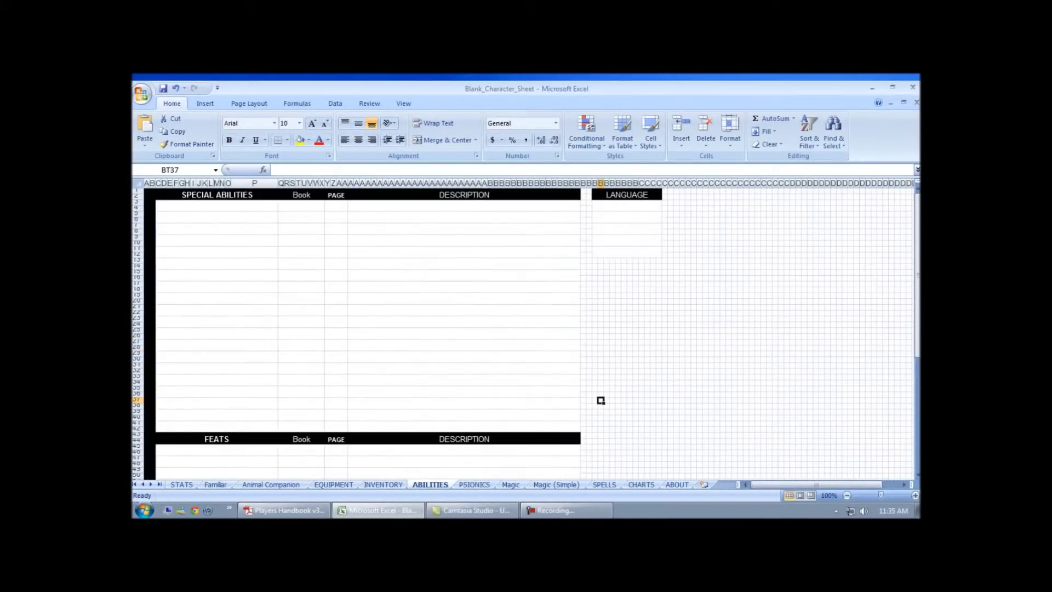
{"action": "left_click", "coordinate": [217, 206]}
{"action": "type", "text": "Darkvision"}
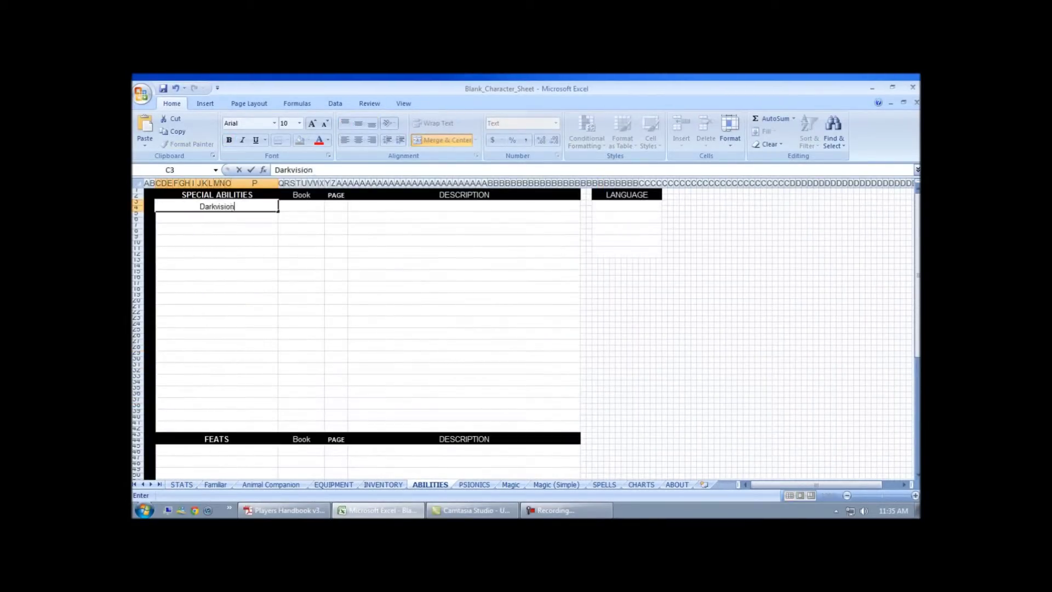
{"action": "key", "text": "Tab"}
{"action": "key", "text": "Tab"}
{"action": "key", "text": "Tab"}
{"action": "type", "text": "60"}
{"action": "key", "text": "Return"}
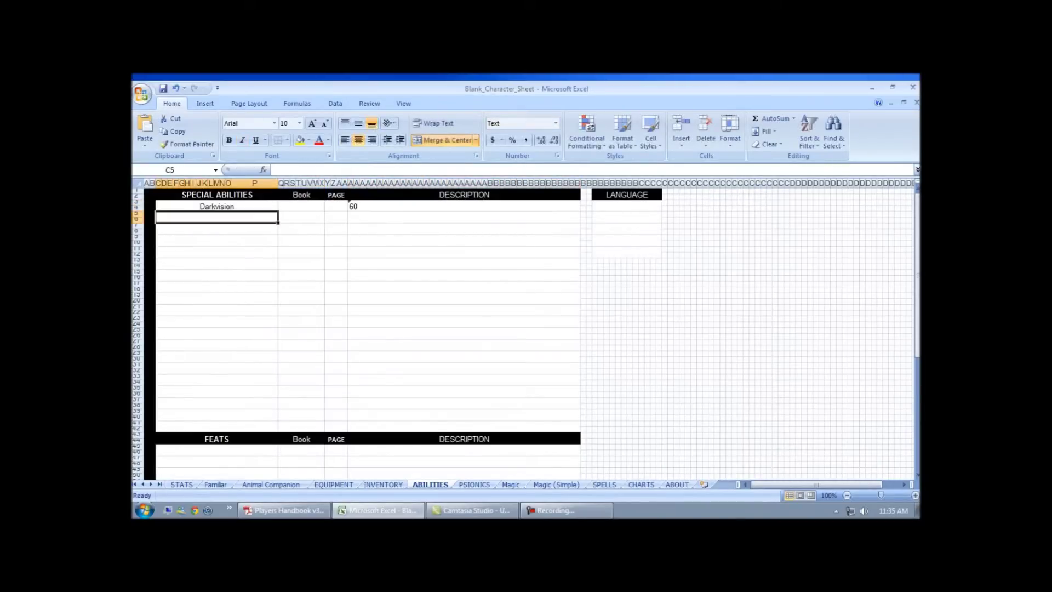
Add Orc Blood as the second special ability with the description "Treated as Orc".
{"action": "type", "text": "Orc"}
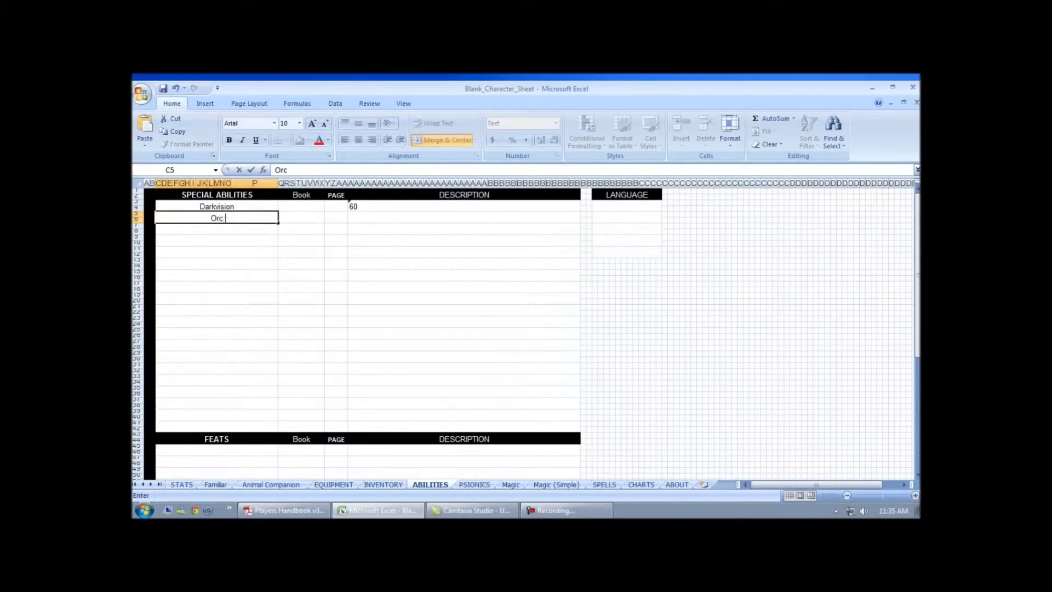
{"action": "type", "text": " Blood"}
{"action": "key", "text": "Tab"}
{"action": "key", "text": "Tab"}
{"action": "key", "text": "Tab"}
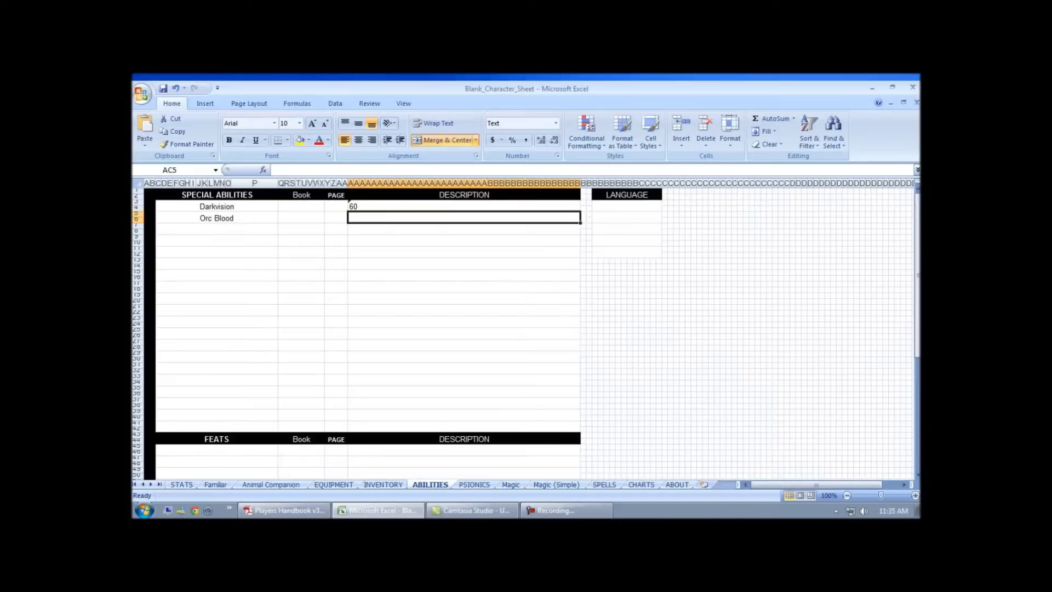
{"action": "type", "text": "R"}
{"action": "key", "text": "BackSpace"}
{"action": "type", "text": "Treated as"}
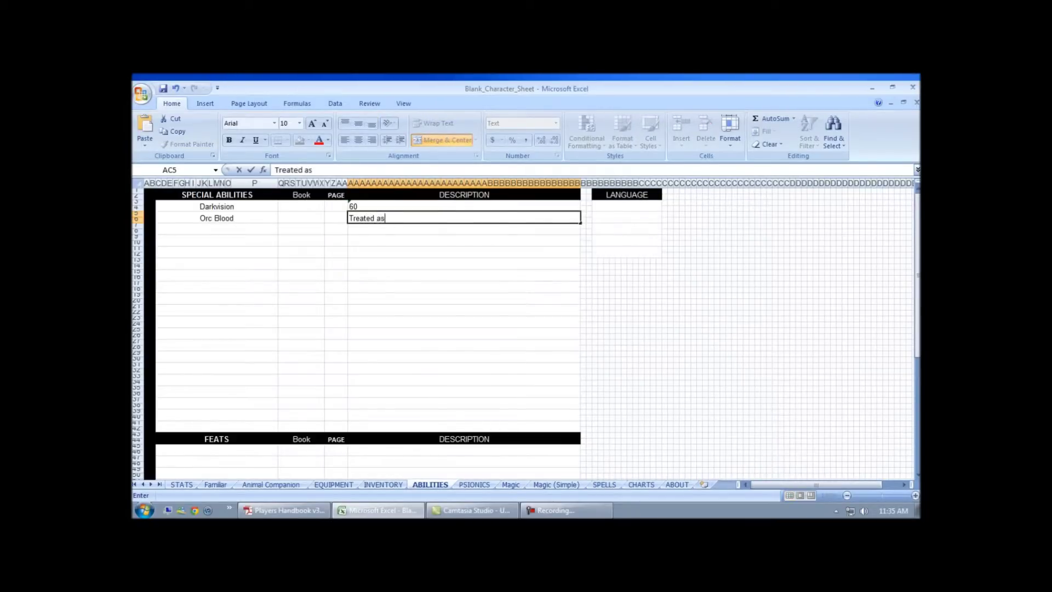
{"action": "type", "text": " Orc"}
{"action": "key", "text": "Return"}
Enter the automatic languages Common and Orc in the Language list.
{"action": "left_click", "coordinate": [626, 206]}
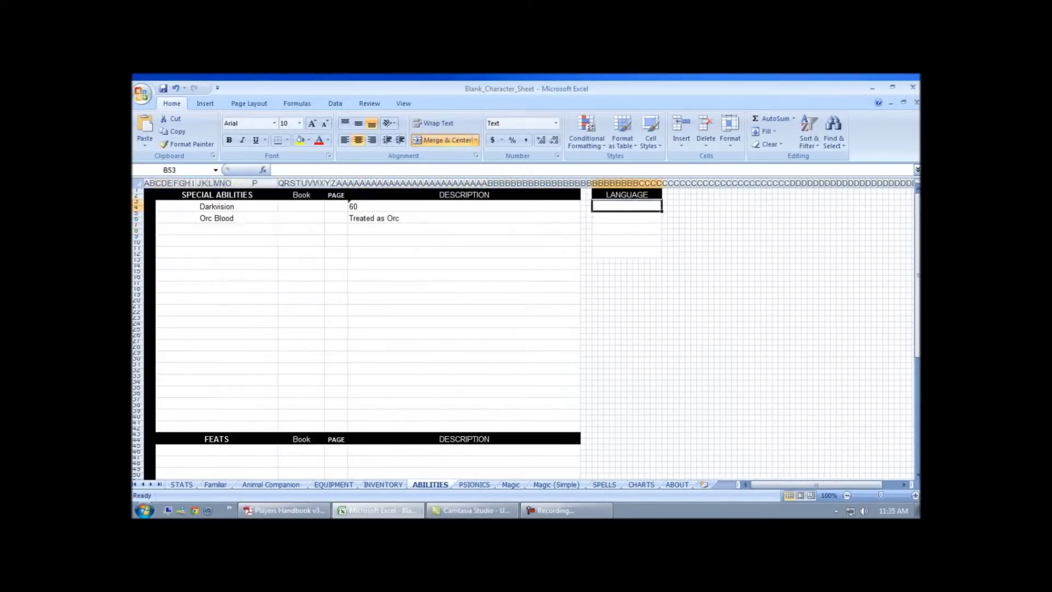
{"action": "type", "text": "Common"}
{"action": "key", "text": "Return"}
{"action": "type", "text": "Orc"}
{"action": "key", "text": "Return"}
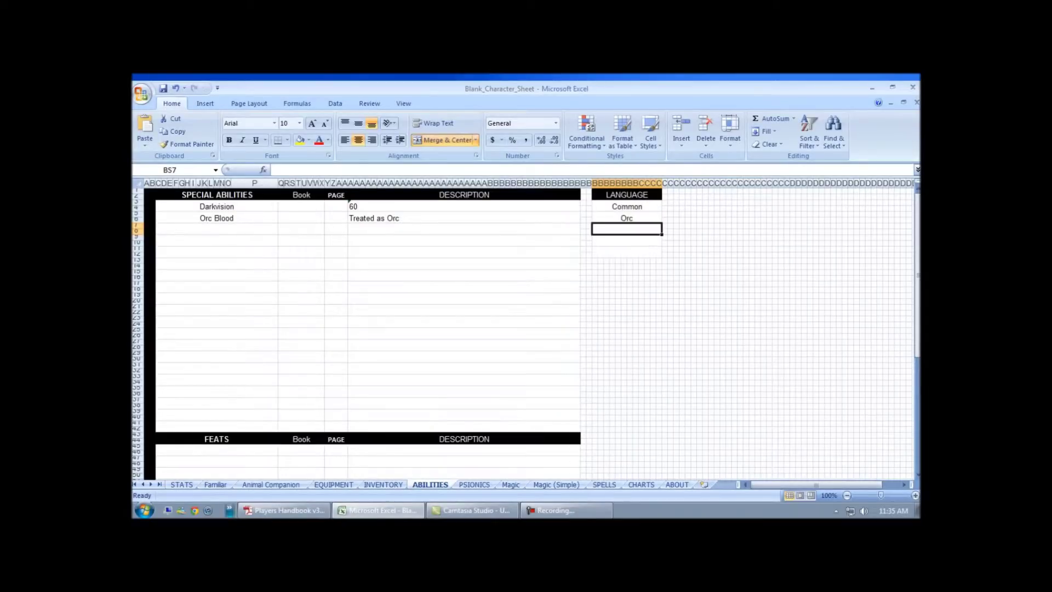
Check the ability modifiers on the STATS sheet and add the bonus languages Dwarven and Elven on the ABILITIES sheet.
{"action": "left_click", "coordinate": [182, 485]}
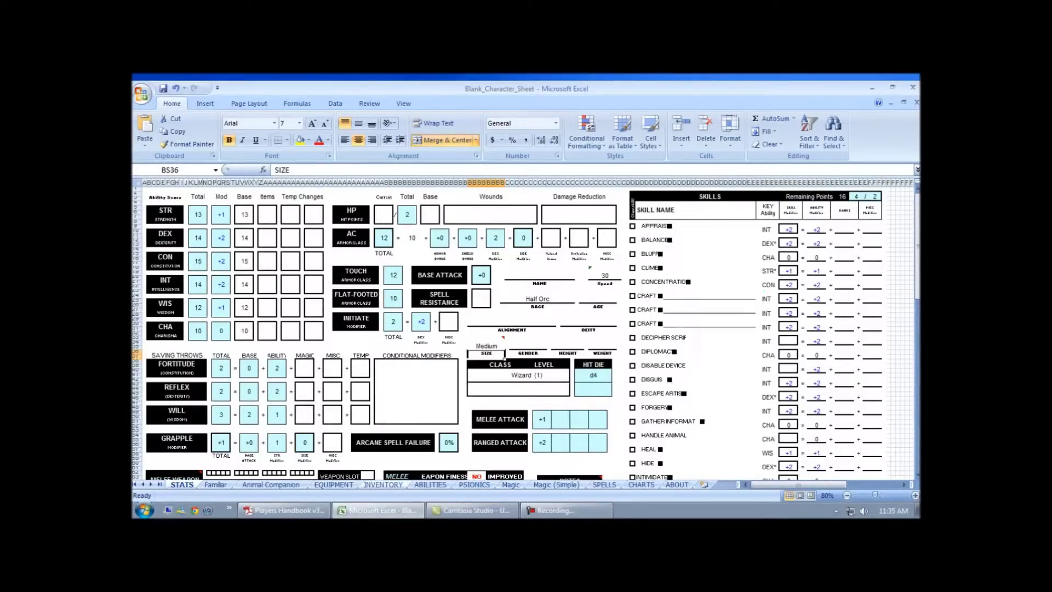
{"action": "left_click", "coordinate": [431, 484]}
{"action": "type", "text": "Dwarven"}
{"action": "key", "text": "Return"}
{"action": "type", "text": "Elven"}
{"action": "key", "text": "Return"}
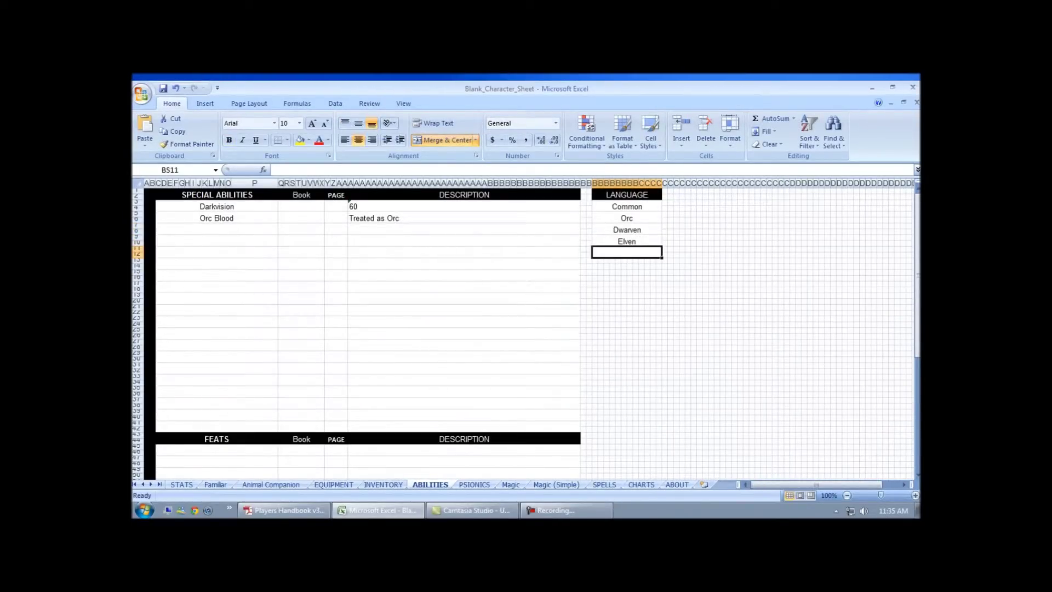
Switch to the Adobe Reader handbook, go to page 6 and review the character creation steps on the page after it.
{"action": "left_click", "coordinate": [284, 510]}
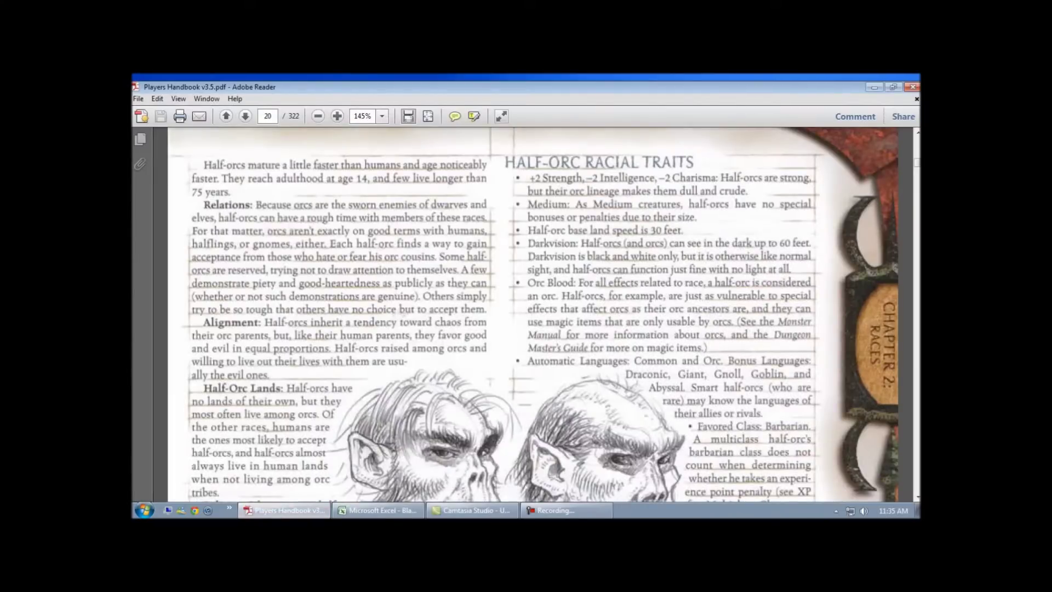
{"action": "scroll", "coordinate": [533, 315], "scroll_direction": "down", "scroll_amount": 3}
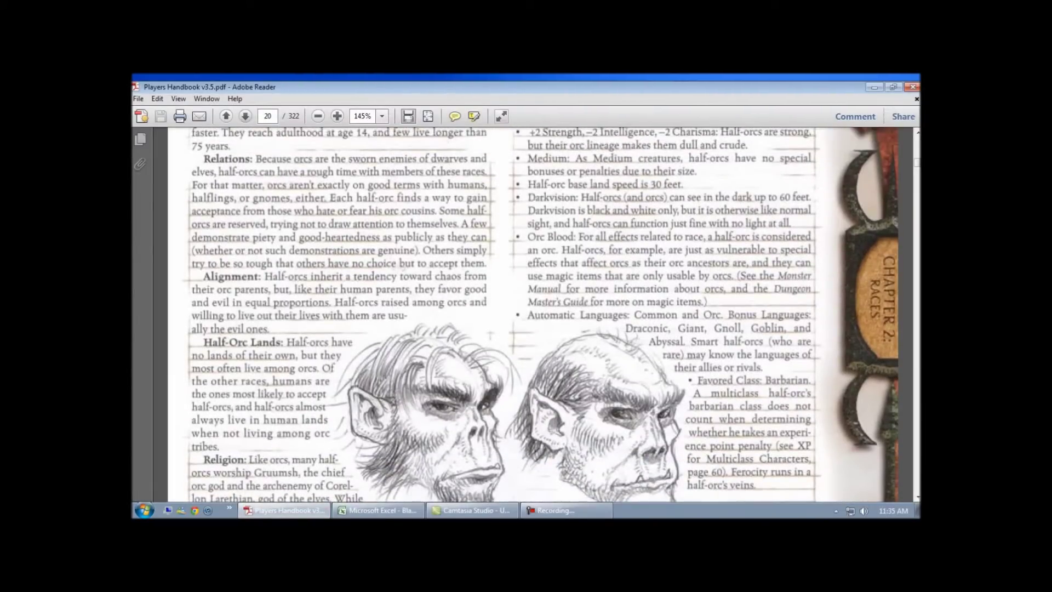
{"action": "left_click", "coordinate": [268, 115]}
{"action": "type", "text": "6"}
{"action": "key", "text": "Return"}
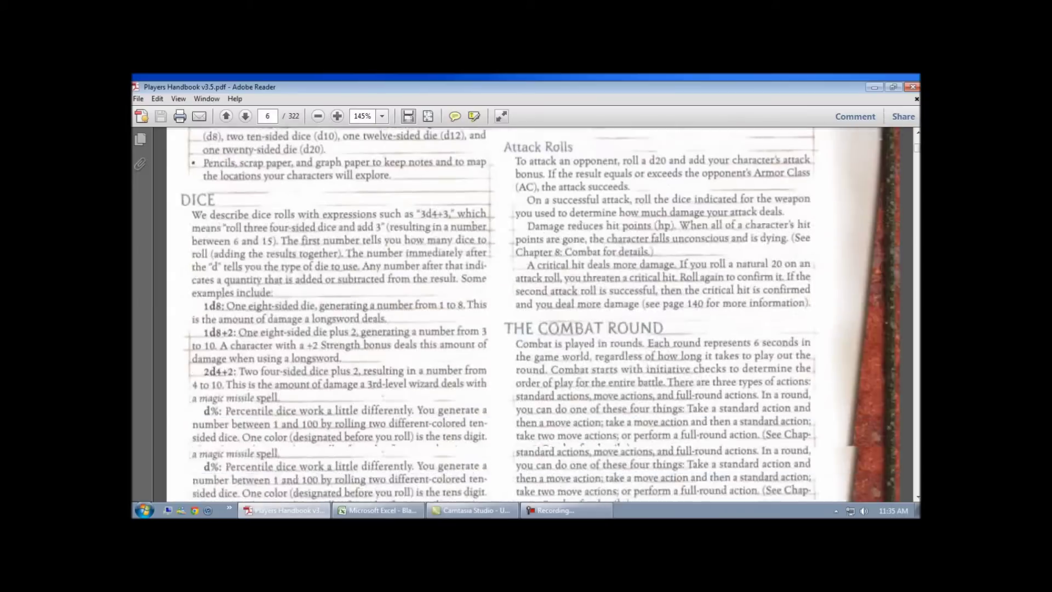
{"action": "scroll", "coordinate": [533, 316], "scroll_direction": "down", "scroll_amount": 10}
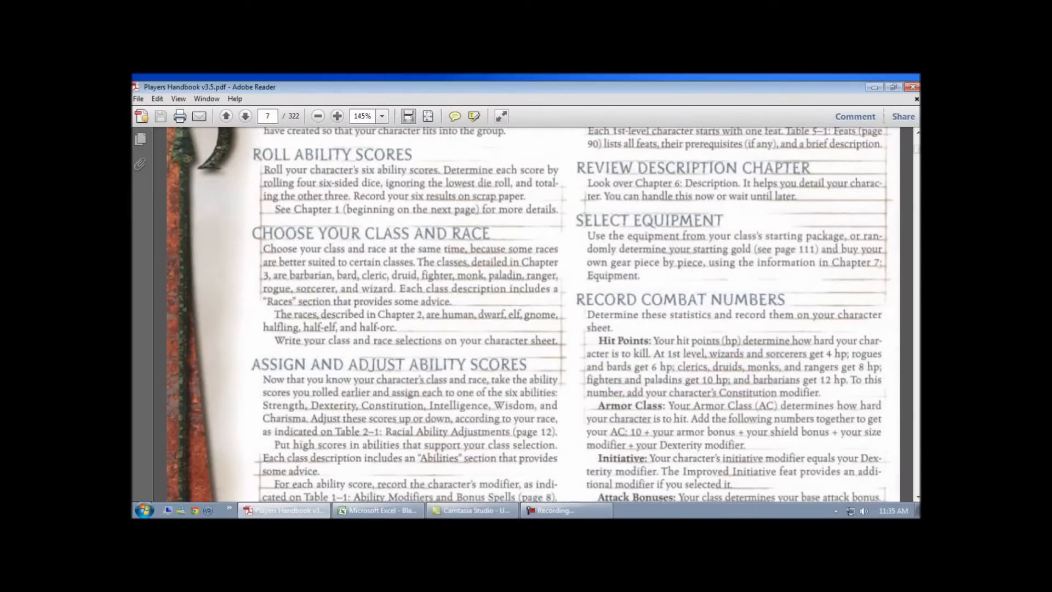
{"action": "scroll", "coordinate": [533, 316], "scroll_direction": "down", "scroll_amount": 3}
{"action": "scroll", "coordinate": [534, 315], "scroll_direction": "up", "scroll_amount": 4}
{"action": "scroll", "coordinate": [533, 315], "scroll_direction": "down", "scroll_amount": 4}
{"action": "scroll", "coordinate": [533, 316], "scroll_direction": "down", "scroll_amount": 4}
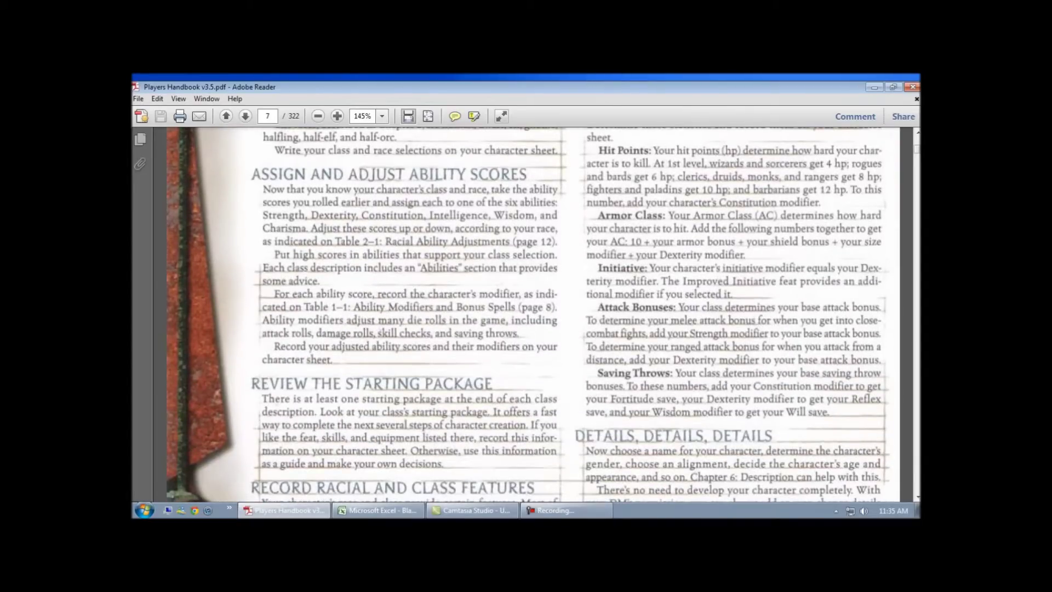
{"action": "scroll", "coordinate": [533, 316], "scroll_direction": "down", "scroll_amount": 3}
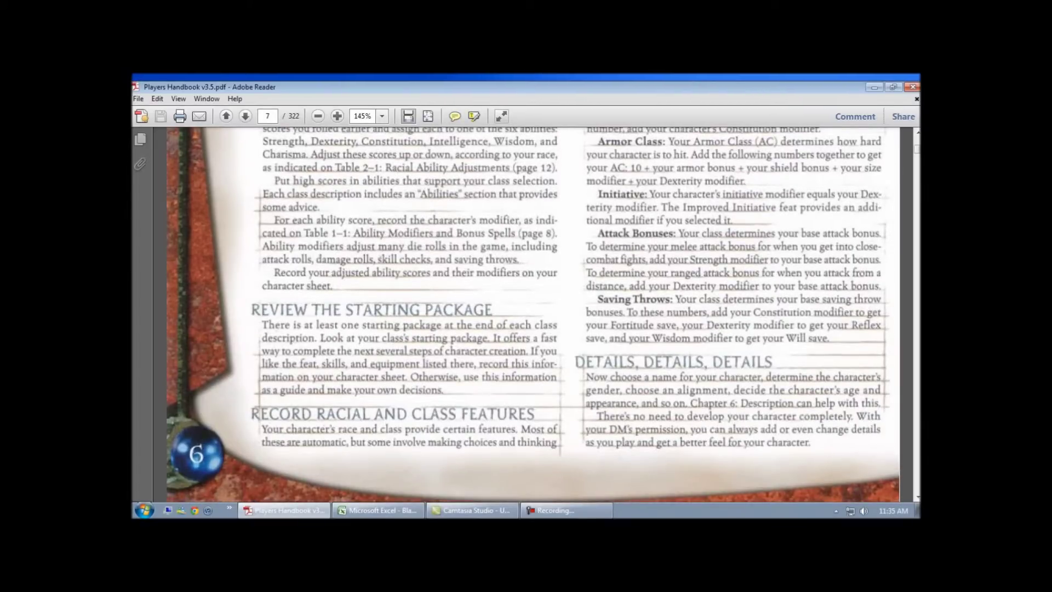
{"action": "scroll", "coordinate": [534, 316], "scroll_direction": "down", "scroll_amount": 2}
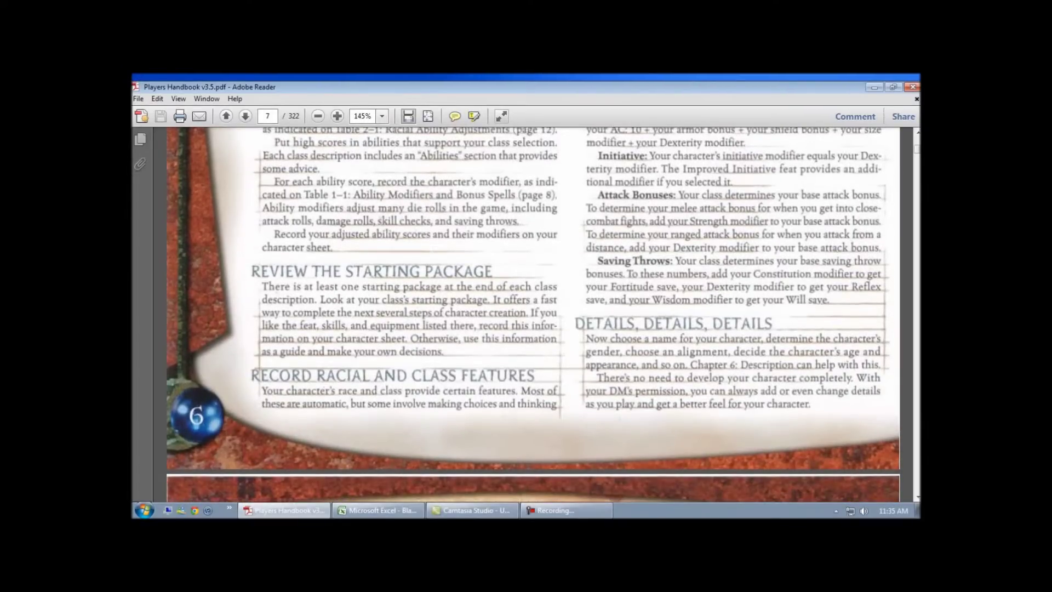
{"action": "scroll", "coordinate": [533, 316], "scroll_direction": "up", "scroll_amount": 2}
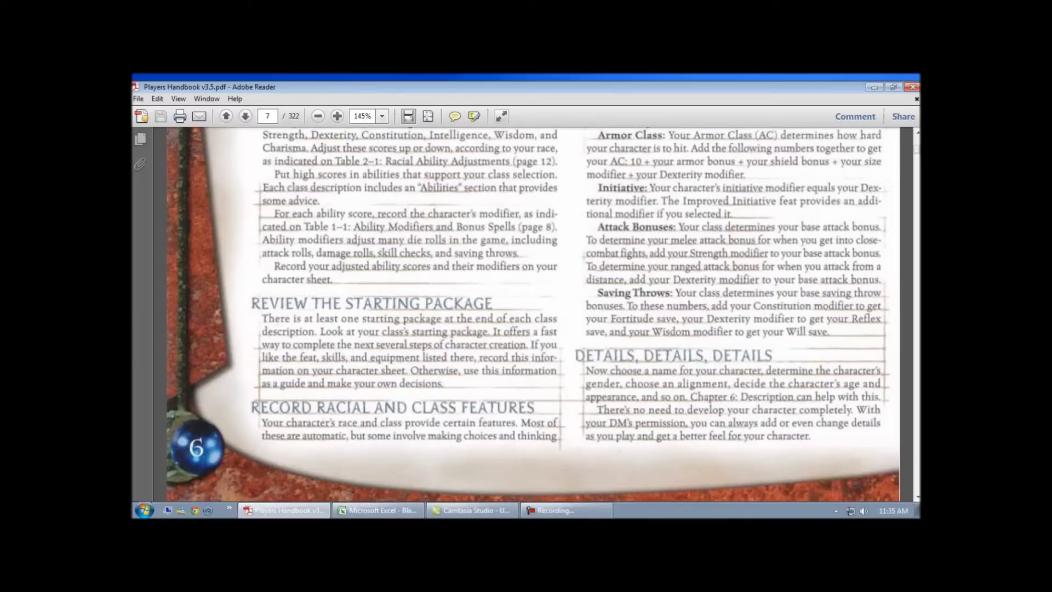
{"action": "scroll", "coordinate": [533, 316], "scroll_direction": "up", "scroll_amount": 15}
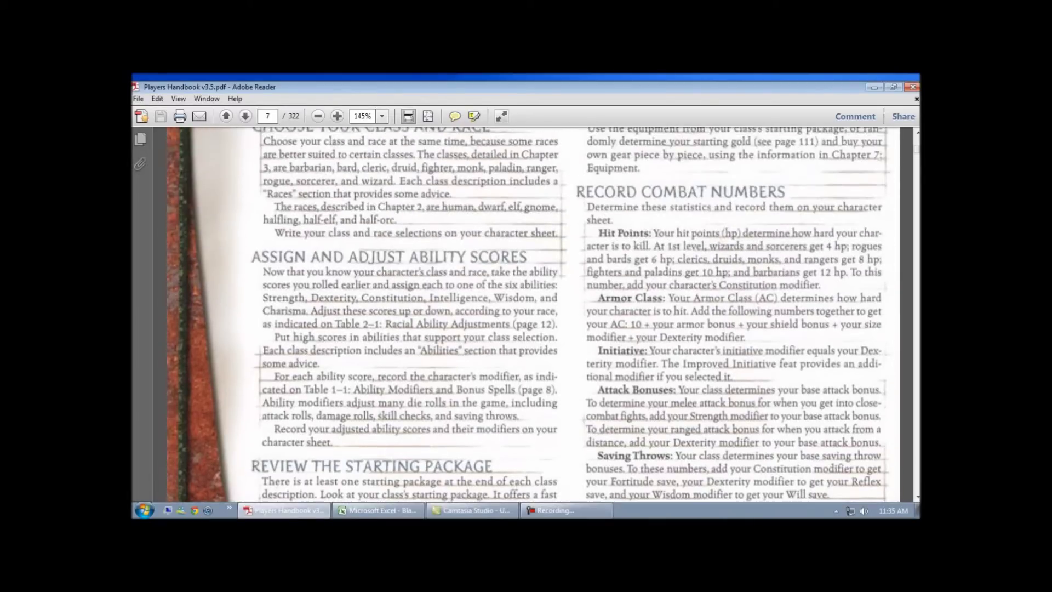
Go to the wizard class on page 56 and examine Table 3–18 for the first-level special features.
{"action": "scroll", "coordinate": [533, 316], "scroll_direction": "up", "scroll_amount": 6}
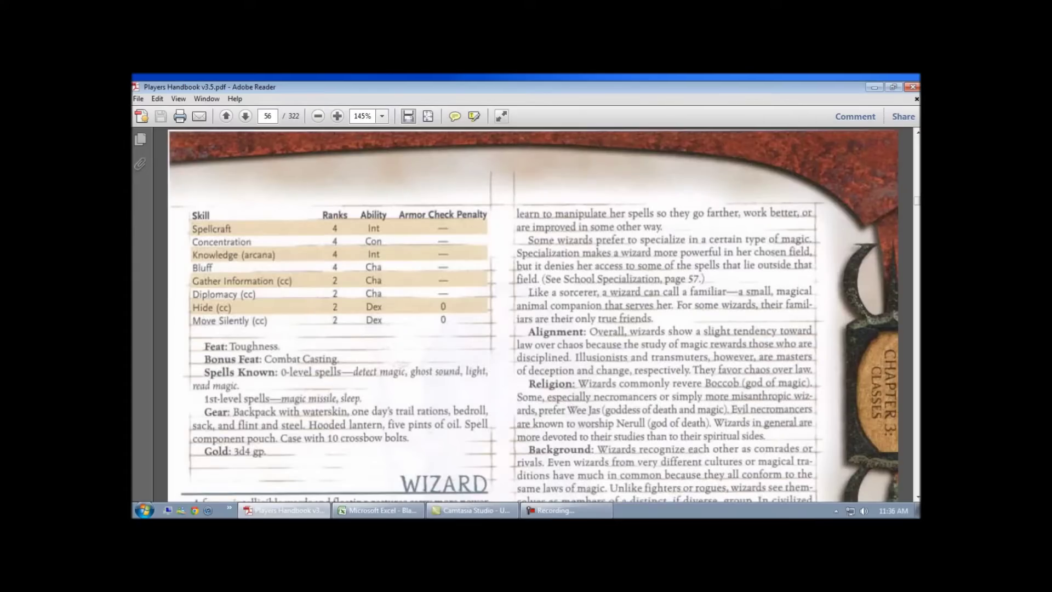
{"action": "scroll", "coordinate": [533, 314], "scroll_direction": "down", "scroll_amount": 15}
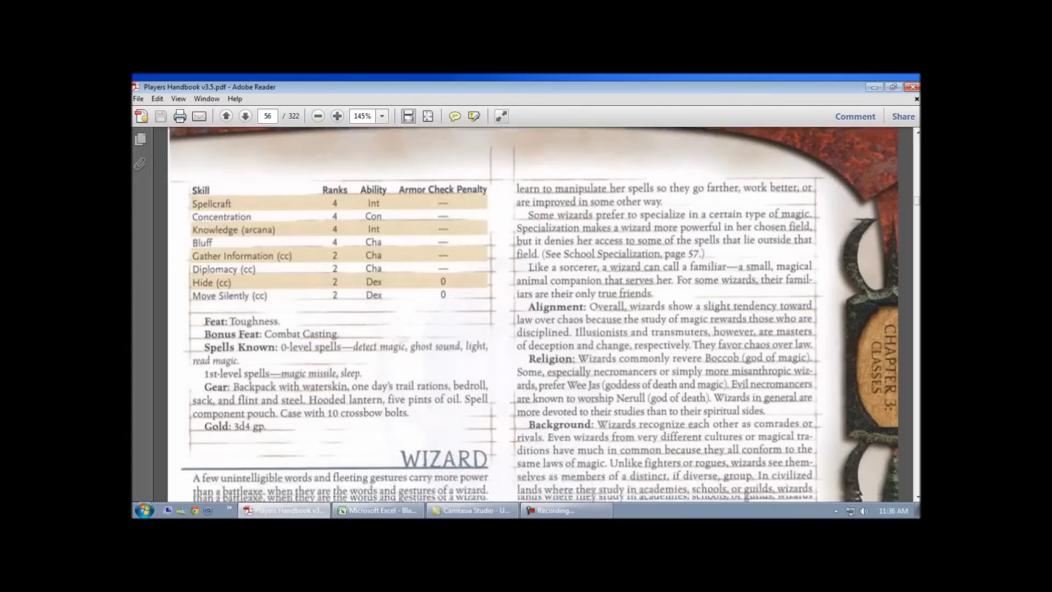
{"action": "scroll", "coordinate": [532, 315], "scroll_direction": "down", "scroll_amount": 3}
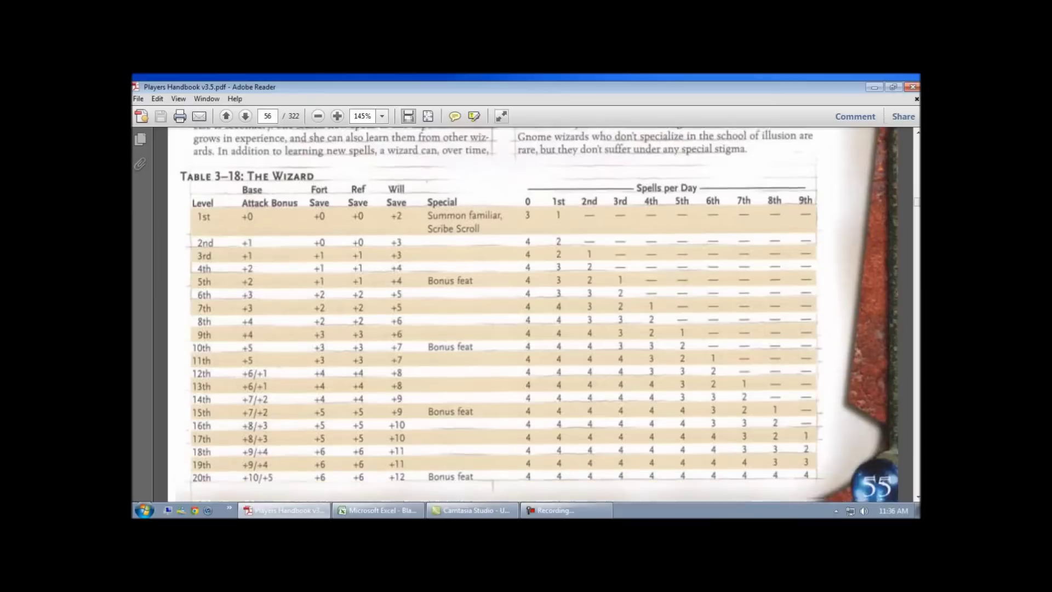
{"action": "scroll", "coordinate": [536, 314], "scroll_direction": "up", "scroll_amount": 1}
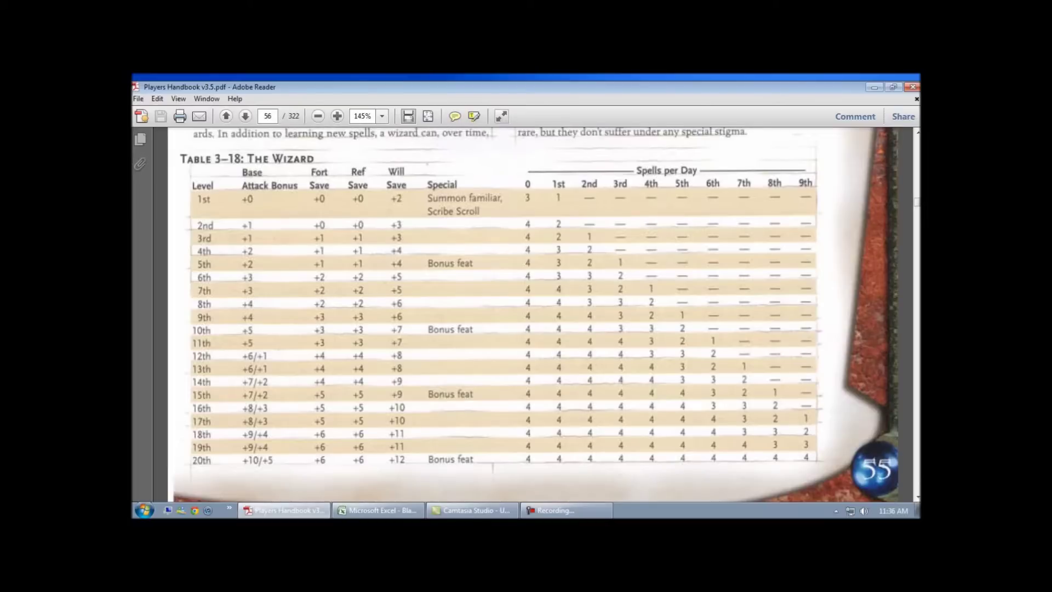
{"action": "scroll", "coordinate": [536, 314], "scroll_direction": "up", "scroll_amount": 2}
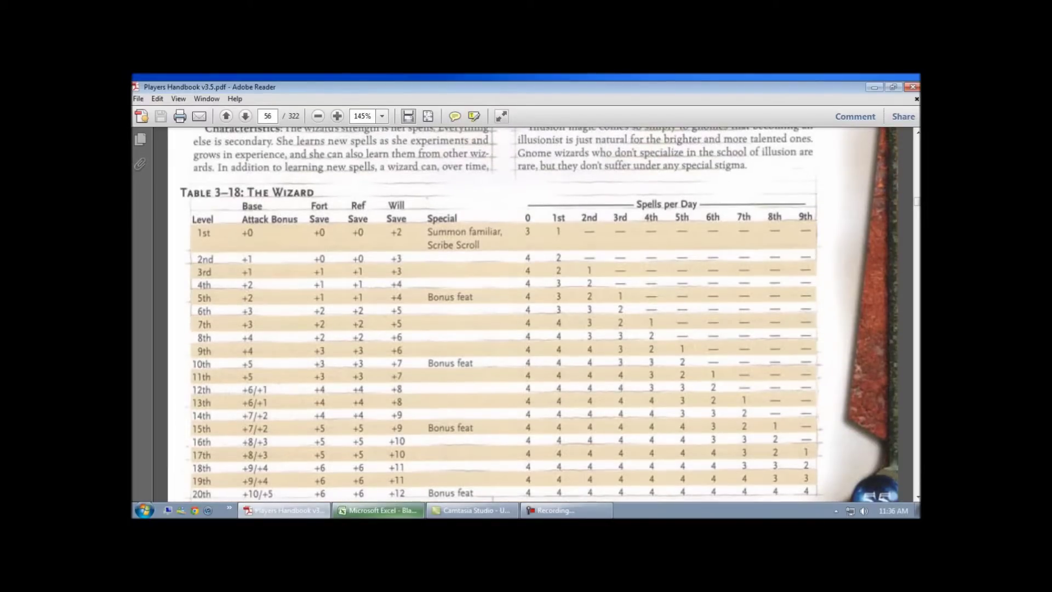
Add the feat Scribe Scroll with the description "Allows Scribing of Scroll" to the Feats list in Excel's ABILITIES sheet.
{"action": "left_click", "coordinate": [378, 510]}
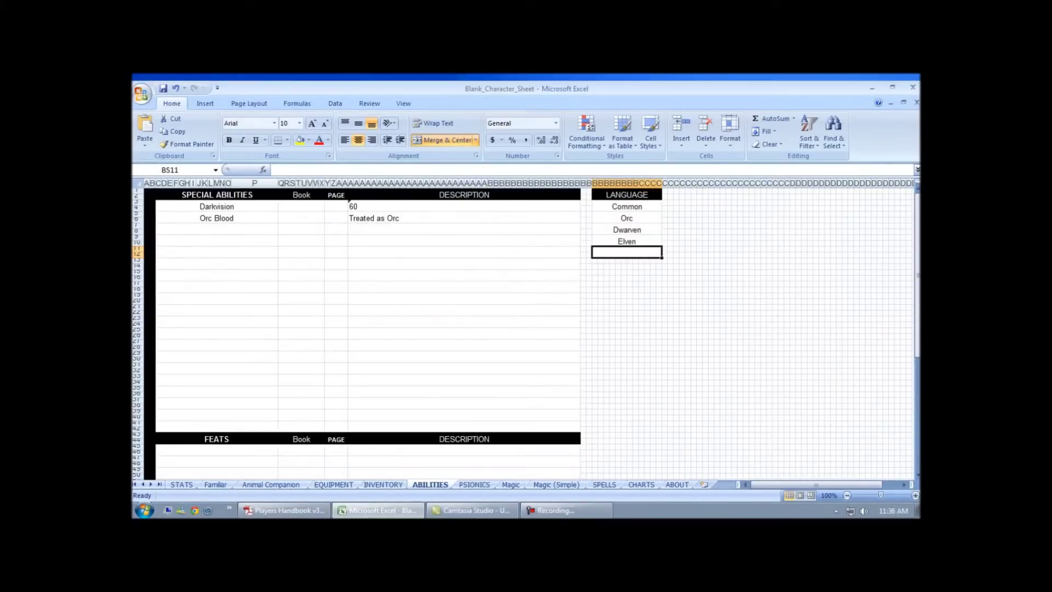
{"action": "scroll", "coordinate": [367, 329], "scroll_direction": "down", "scroll_amount": 3}
{"action": "left_click", "coordinate": [216, 380]}
{"action": "type", "text": "Scri"}
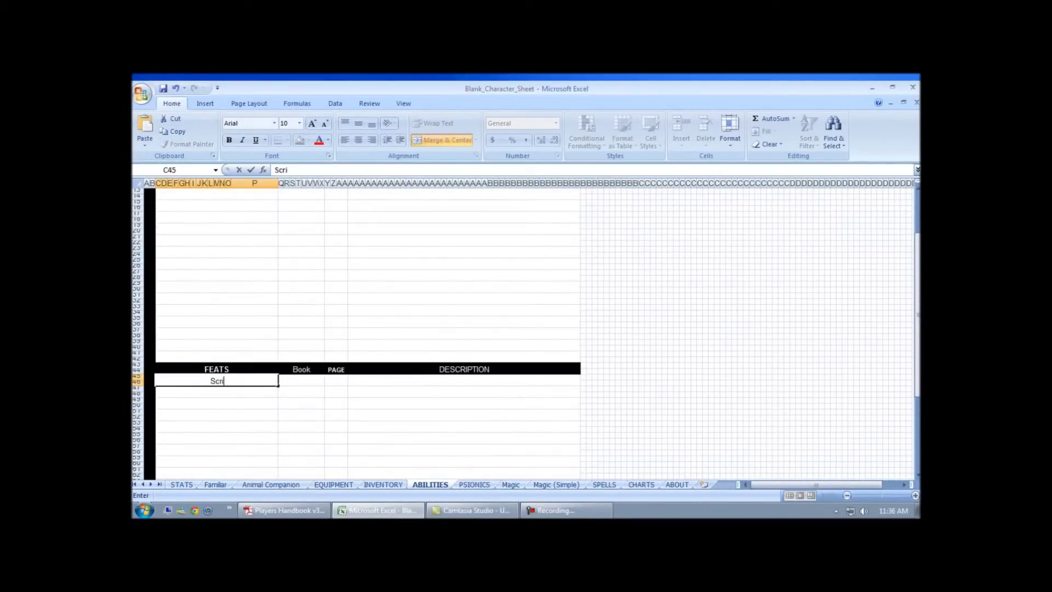
{"action": "type", "text": "be Scroll"}
{"action": "key", "text": "Tab"}
{"action": "key", "text": "Tab"}
{"action": "key", "text": "Tab"}
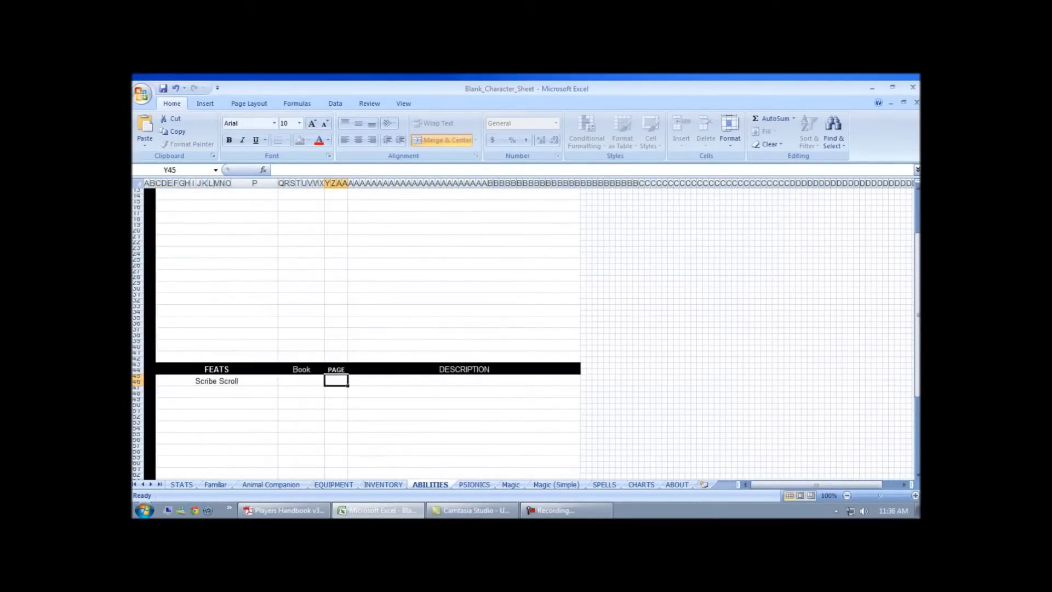
{"action": "type", "text": "Allows Sc"}
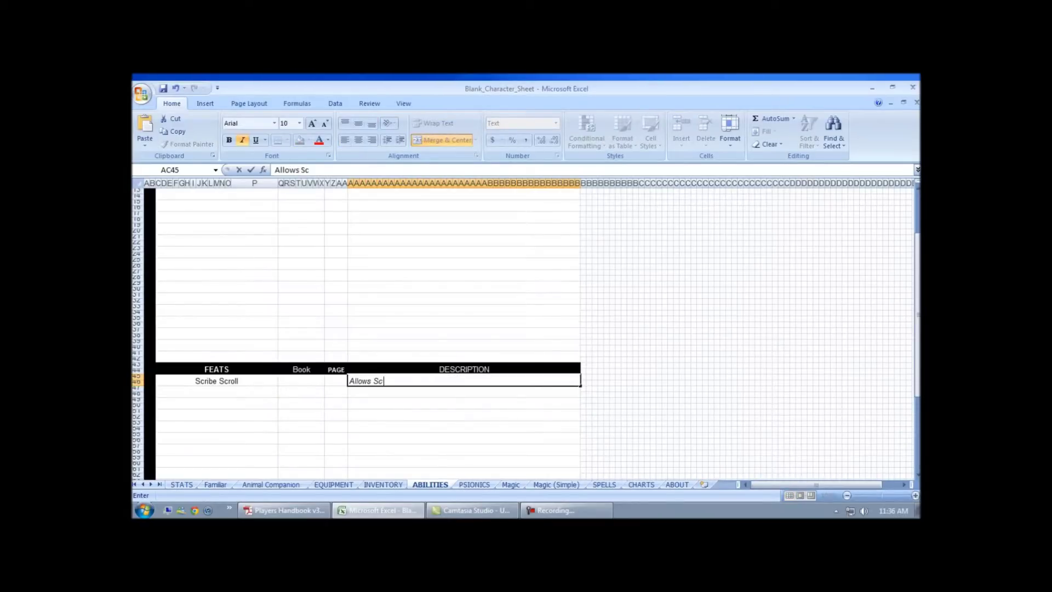
{"action": "type", "text": "ribing of Scroll"}
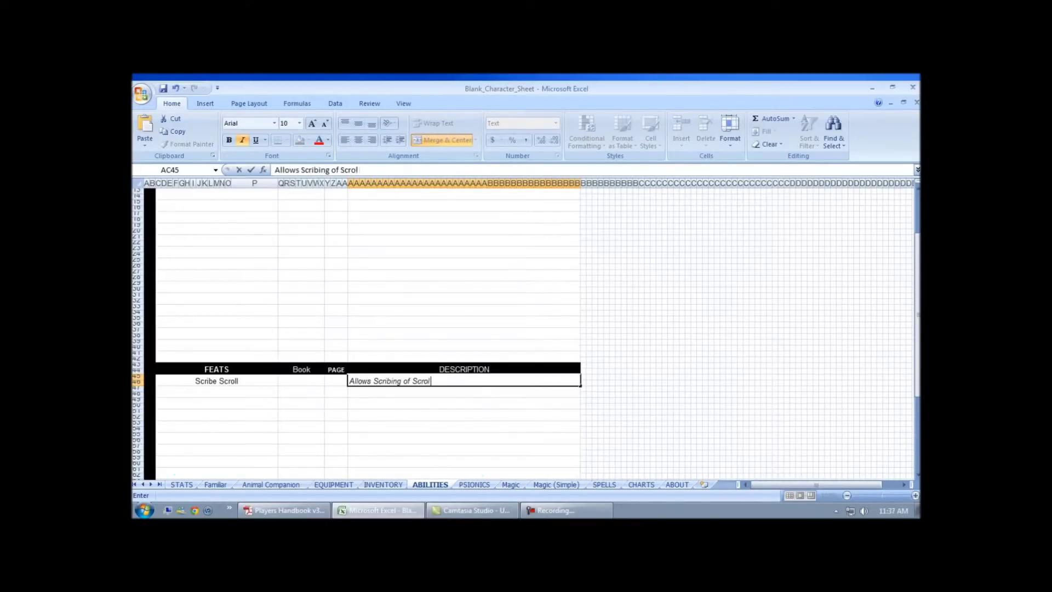
{"action": "key", "text": "Return"}
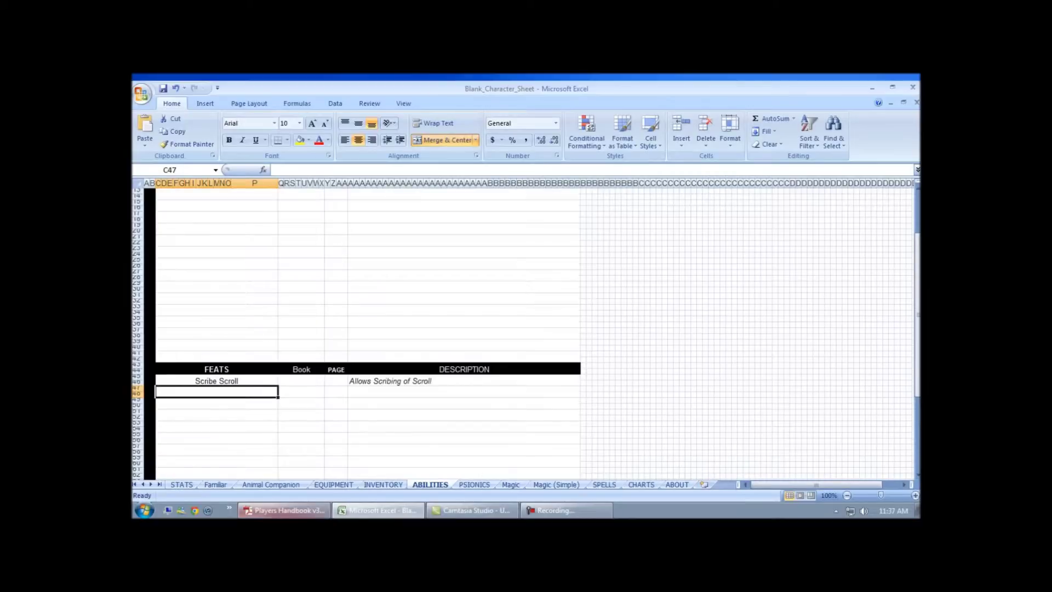
Look over the Familiar sheet and return to the STATS sheet.
{"action": "left_click", "coordinate": [215, 484]}
{"action": "scroll", "coordinate": [526, 332], "scroll_direction": "up", "scroll_amount": 3}
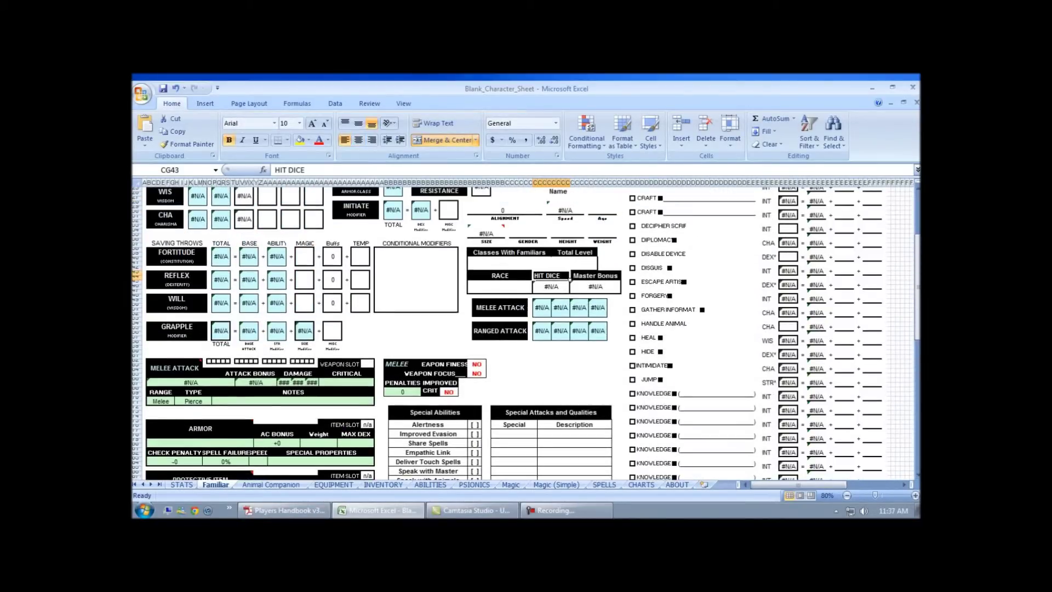
{"action": "key", "text": "ctrl+Page_Up"}
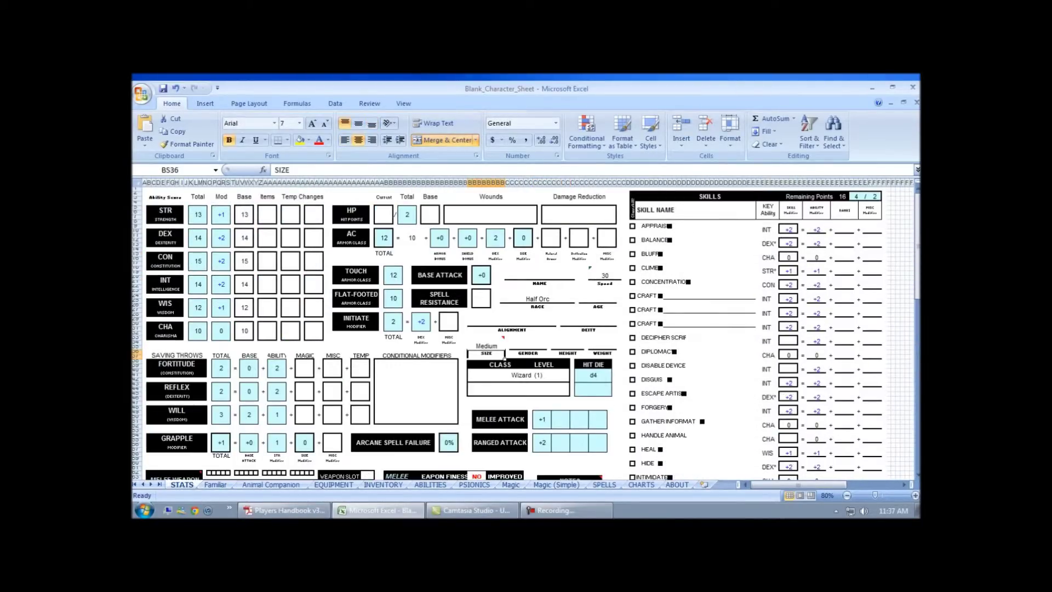
On the Magic (Simple) sheet, set the base spells per day to 3 for level 0 and 1 for level 1.
{"action": "left_click", "coordinate": [556, 485]}
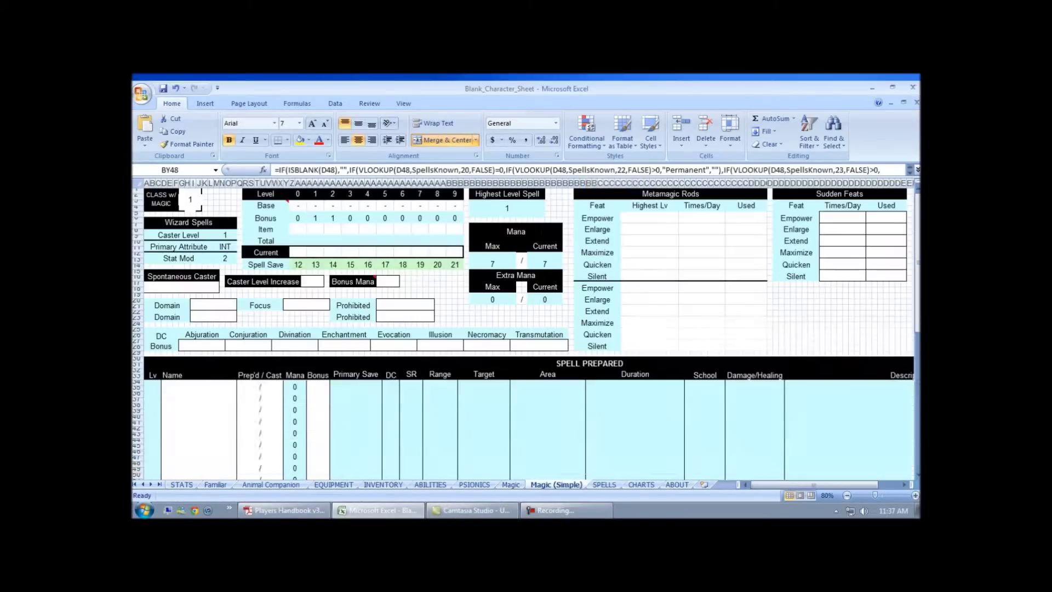
{"action": "key", "text": "ctrl+Page_Up"}
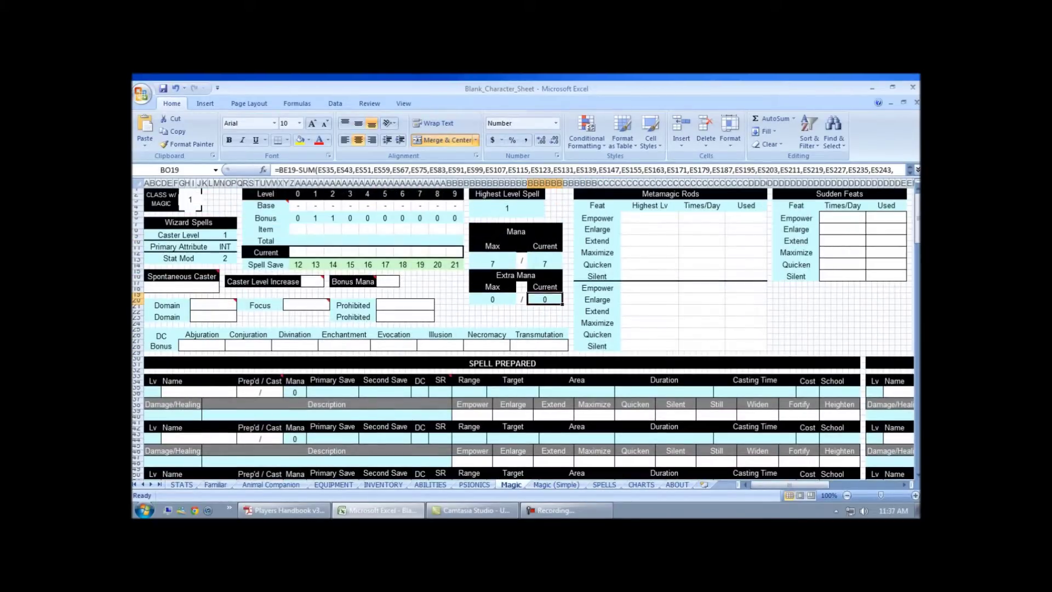
{"action": "key", "text": "ctrl+Page_Down"}
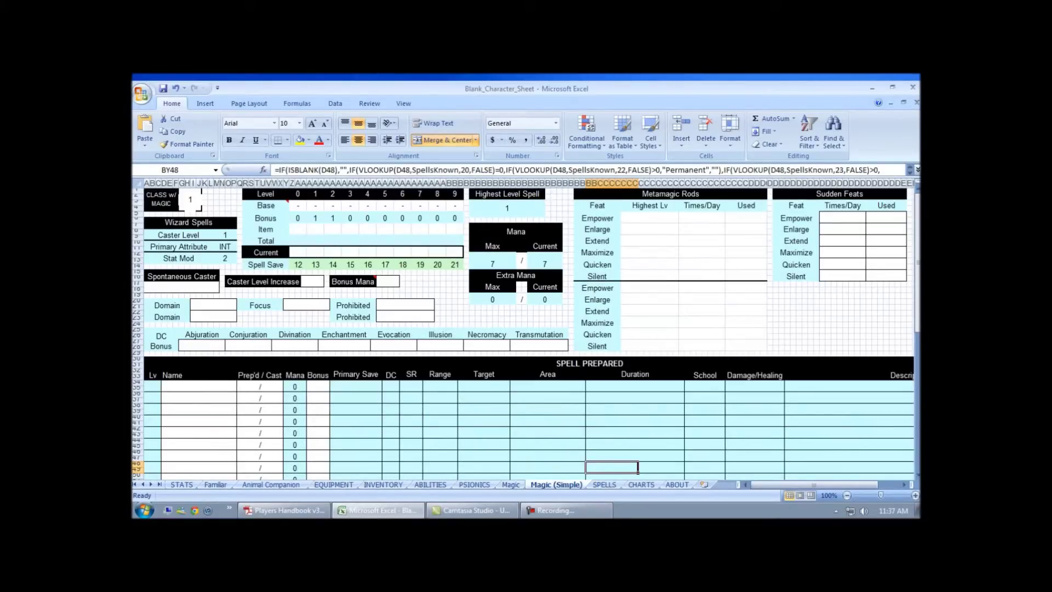
{"action": "left_click", "coordinate": [298, 205]}
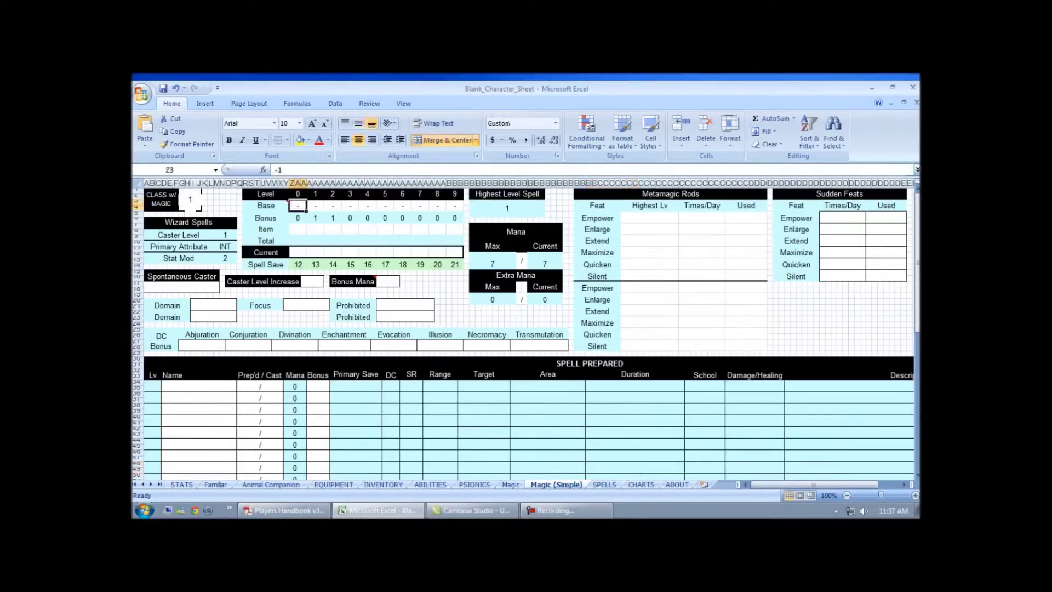
{"action": "type", "text": "3"}
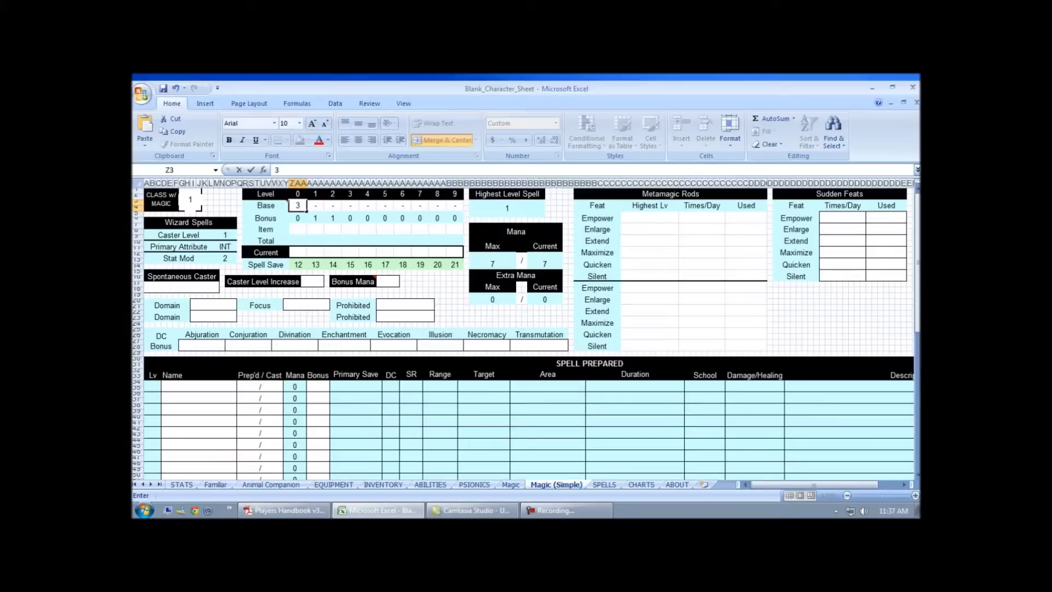
{"action": "key", "text": "Tab"}
{"action": "type", "text": "1"}
{"action": "key", "text": "Tab"}
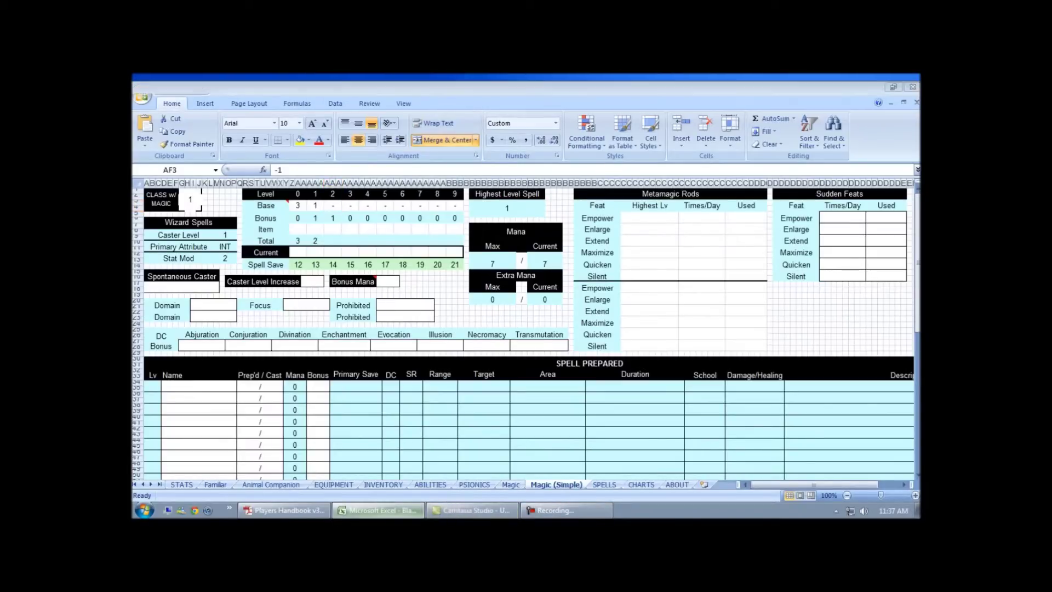
Switch to the Adobe Reader handbook and go to the wizard's Class Skills section on page 57.
{"action": "left_click", "coordinate": [283, 510]}
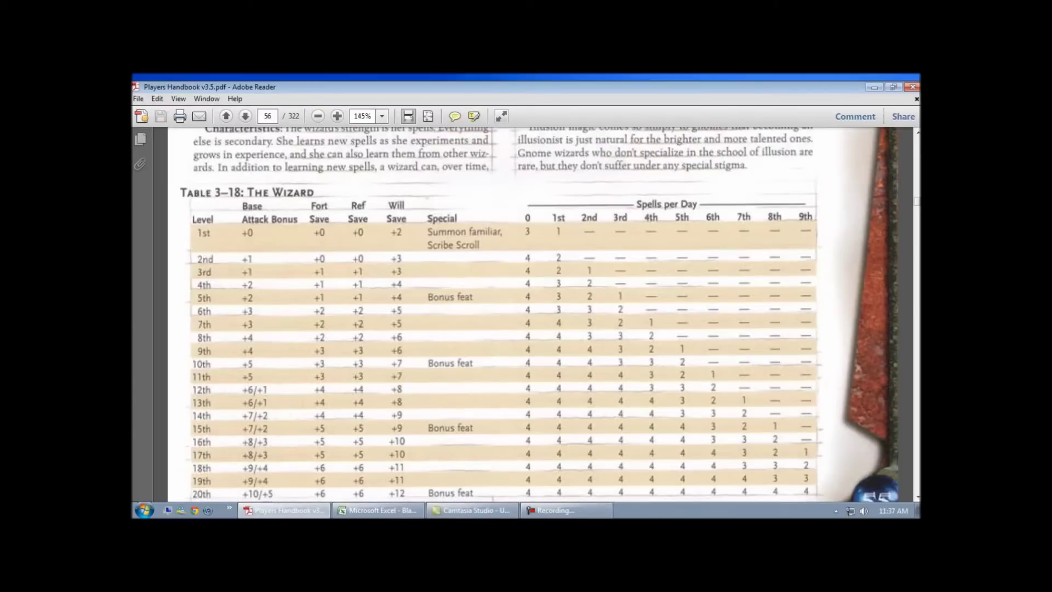
{"action": "scroll", "coordinate": [534, 315], "scroll_direction": "up", "scroll_amount": 5}
{"action": "scroll", "coordinate": [535, 315], "scroll_direction": "down", "scroll_amount": 10}
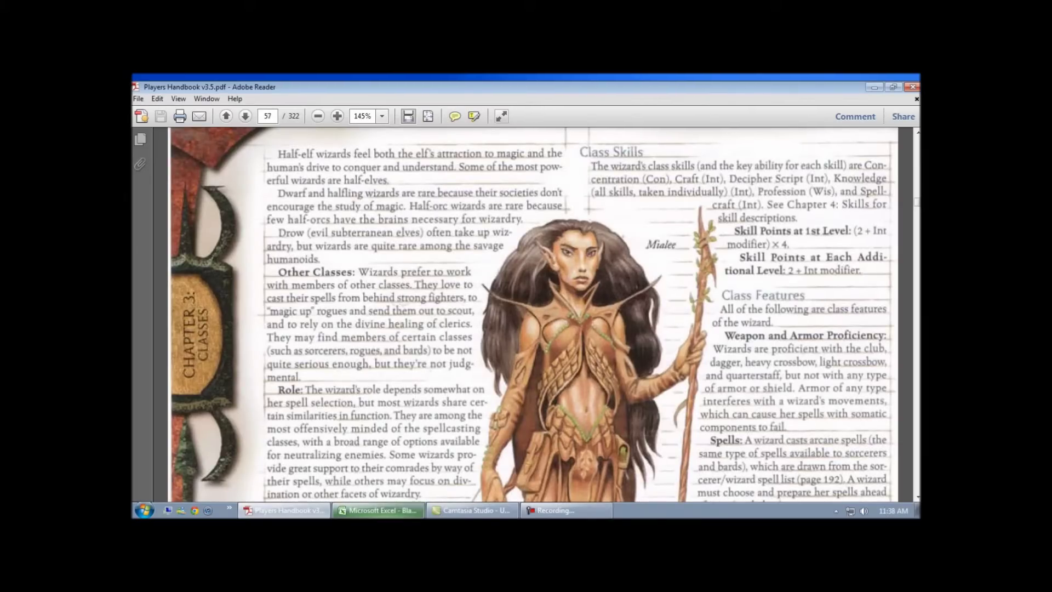
Switch back to Excel and shrink its window so the handbook's class skills text shows beside it.
{"action": "left_click", "coordinate": [378, 510]}
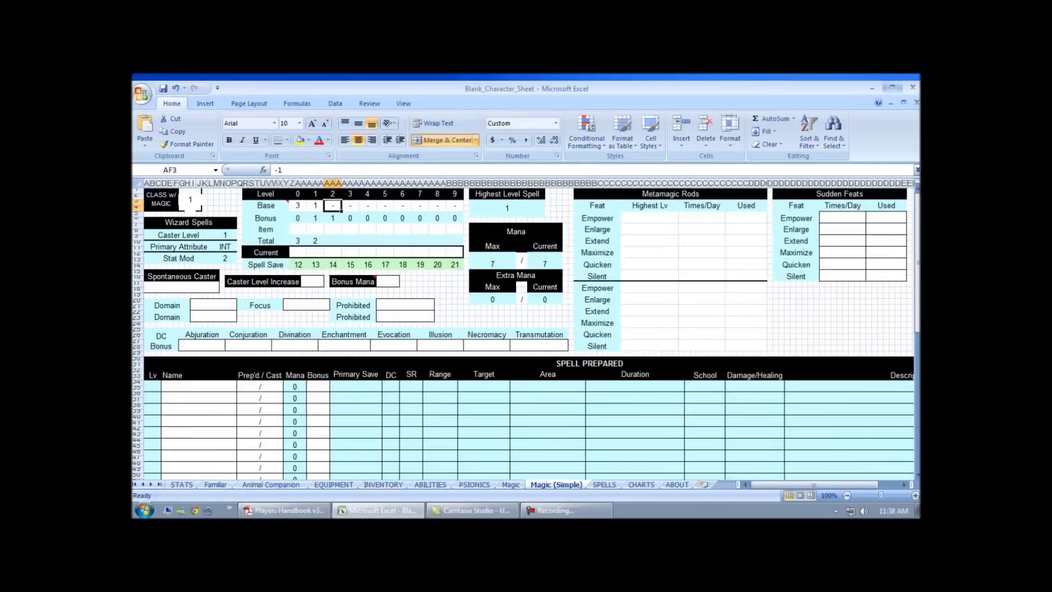
{"action": "left_click", "coordinate": [893, 87]}
{"action": "left_click_drag", "start_coordinate": [723, 390], "coordinate": [582, 500]}
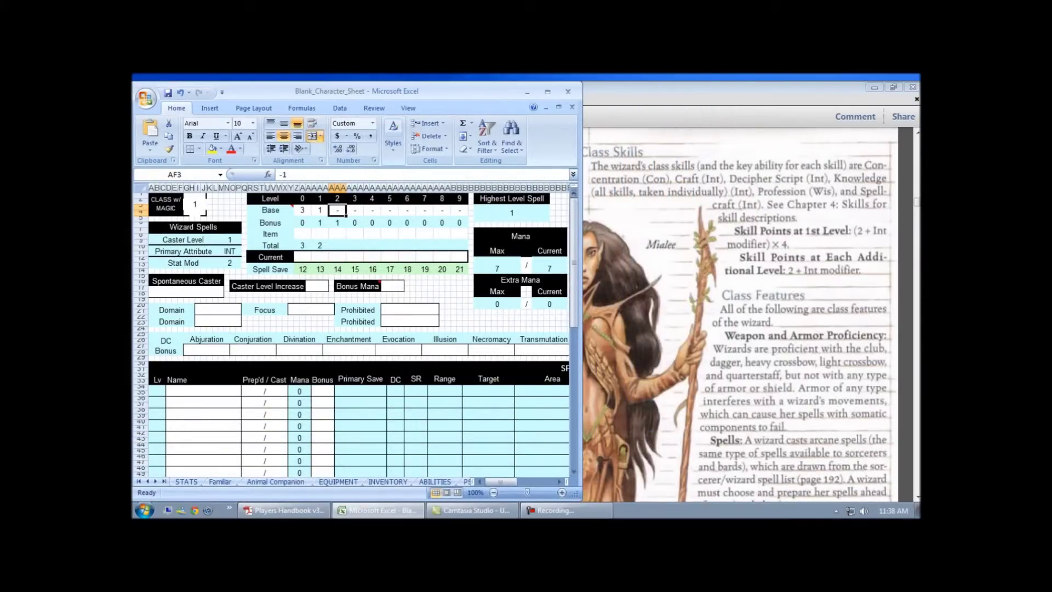
On the STATS sheet, examine the remaining skill points, the two maximum-rank cells, the Ranks column and the ability modifiers.
{"action": "left_click", "coordinate": [186, 482]}
{"action": "left_click_drag", "start_coordinate": [496, 482], "coordinate": [518, 482]}
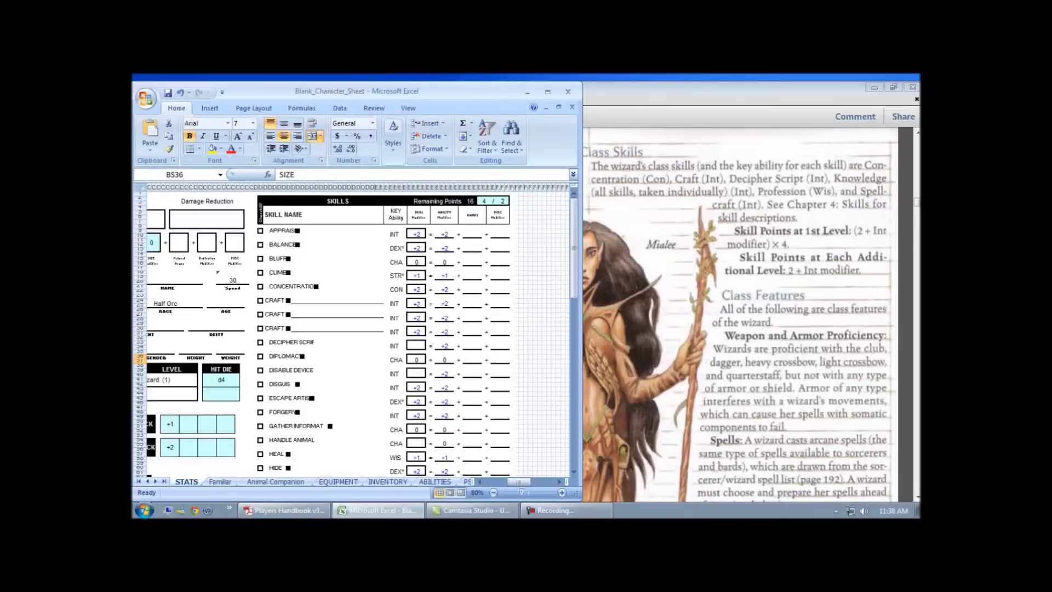
{"action": "left_click", "coordinate": [491, 202]}
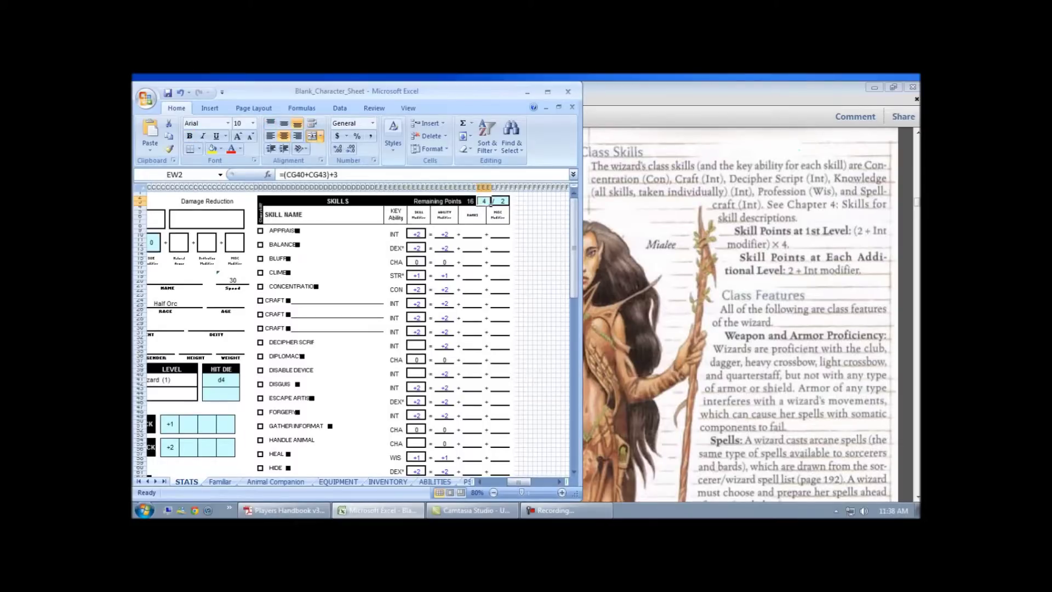
{"action": "left_click", "coordinate": [505, 203]}
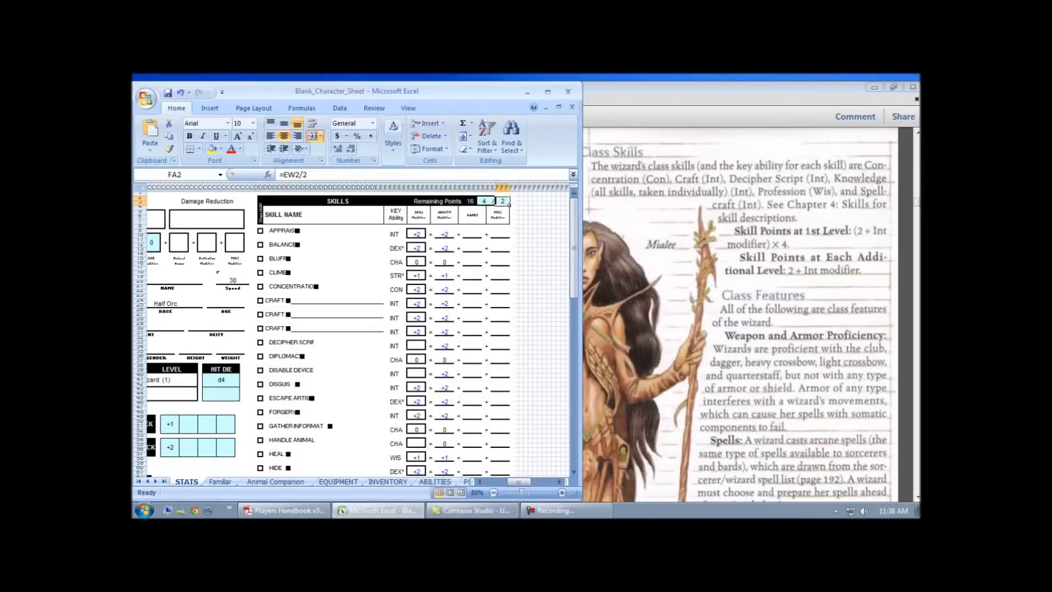
{"action": "left_click", "coordinate": [474, 203]}
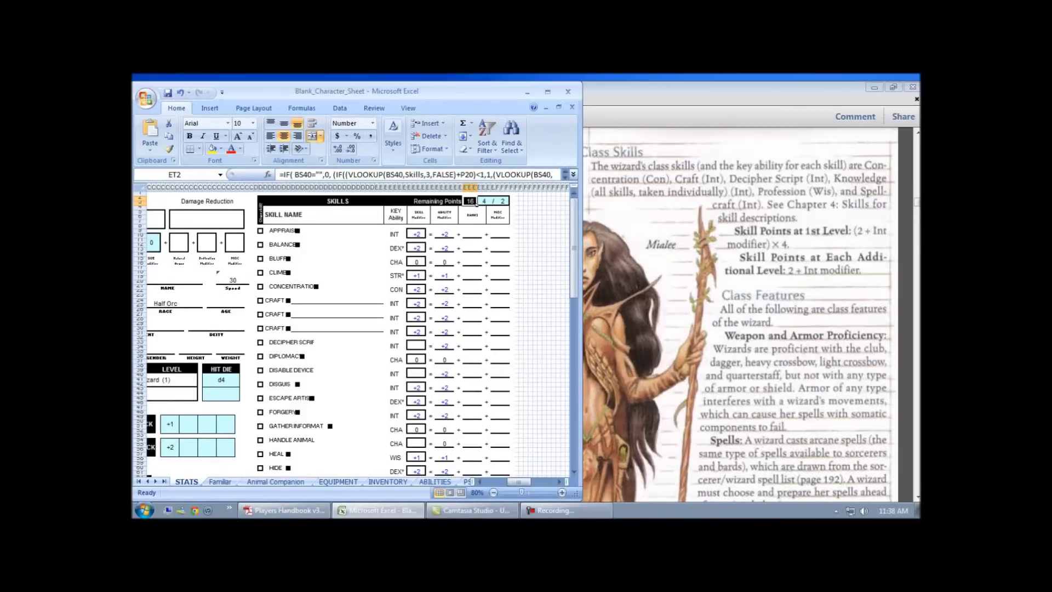
{"action": "left_click", "coordinate": [472, 232]}
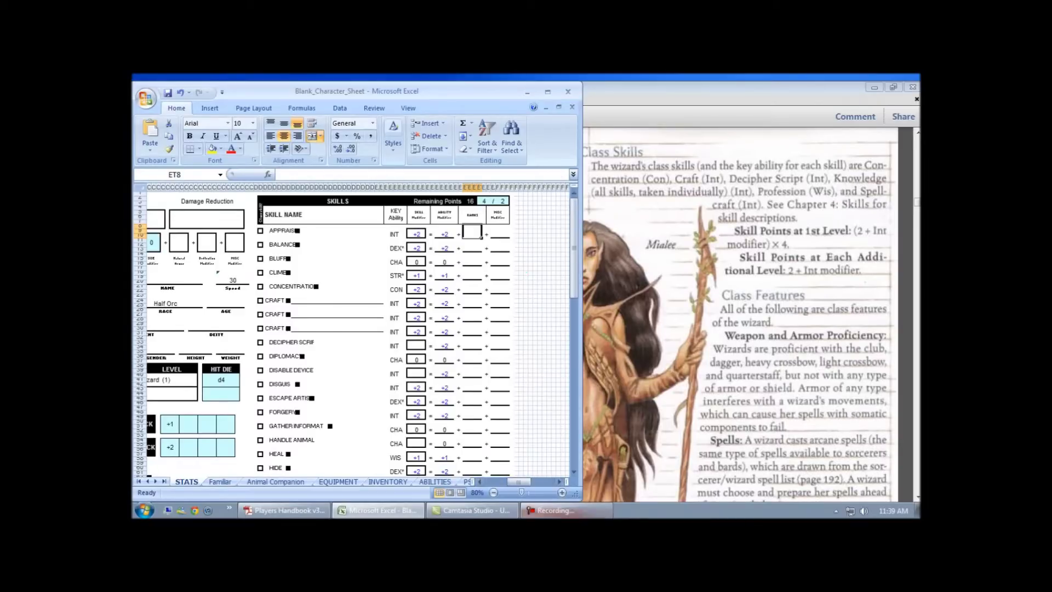
{"action": "left_click_drag", "start_coordinate": [517, 481], "coordinate": [496, 481]}
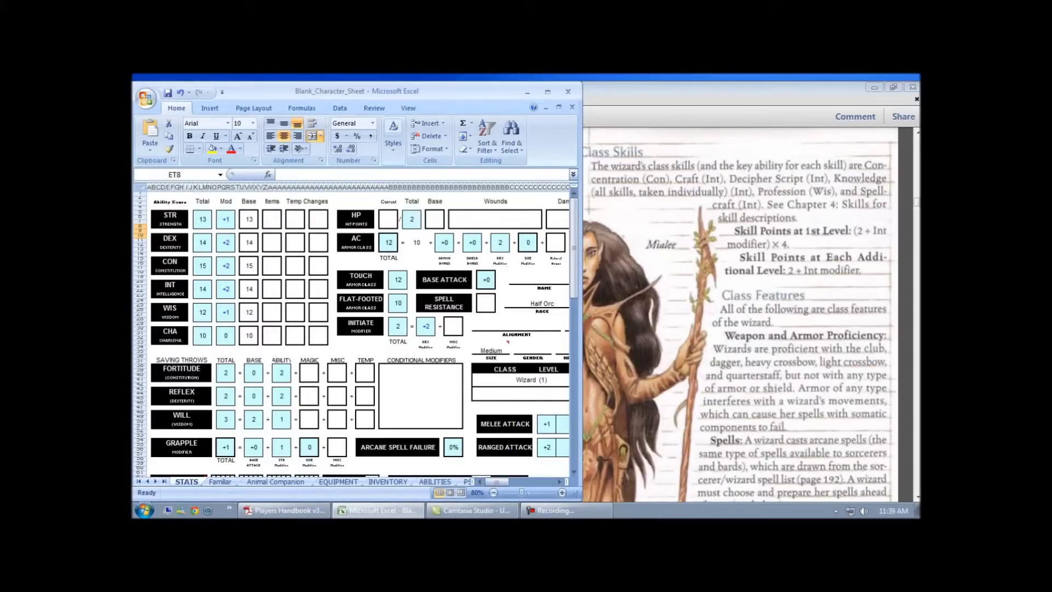
{"action": "left_click_drag", "start_coordinate": [496, 482], "coordinate": [518, 481]}
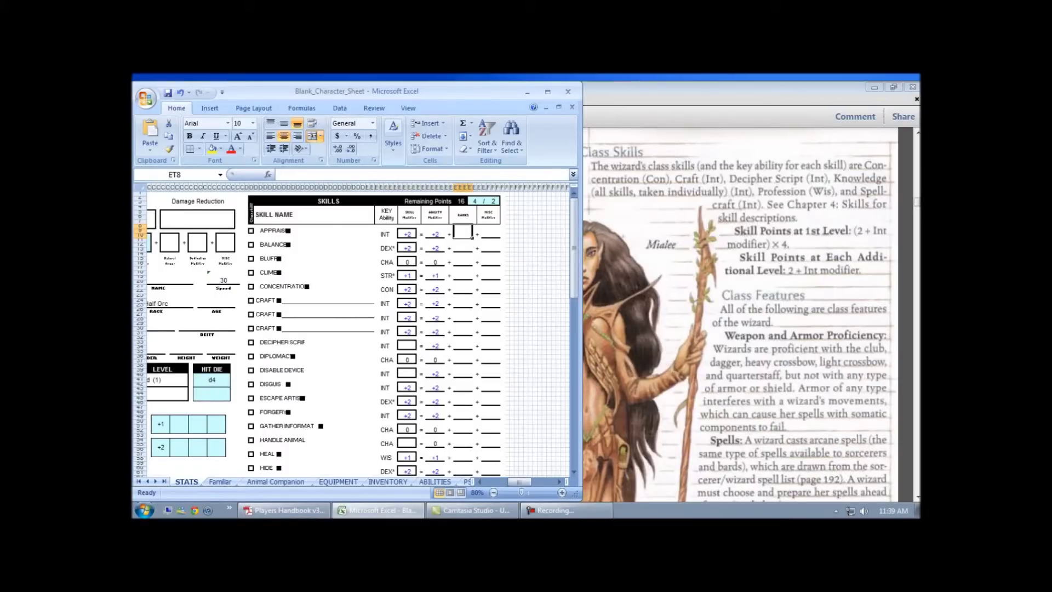
Mark Concentration and the three Craft entries as class skills with an x in the Skills list.
{"action": "left_click", "coordinate": [252, 287]}
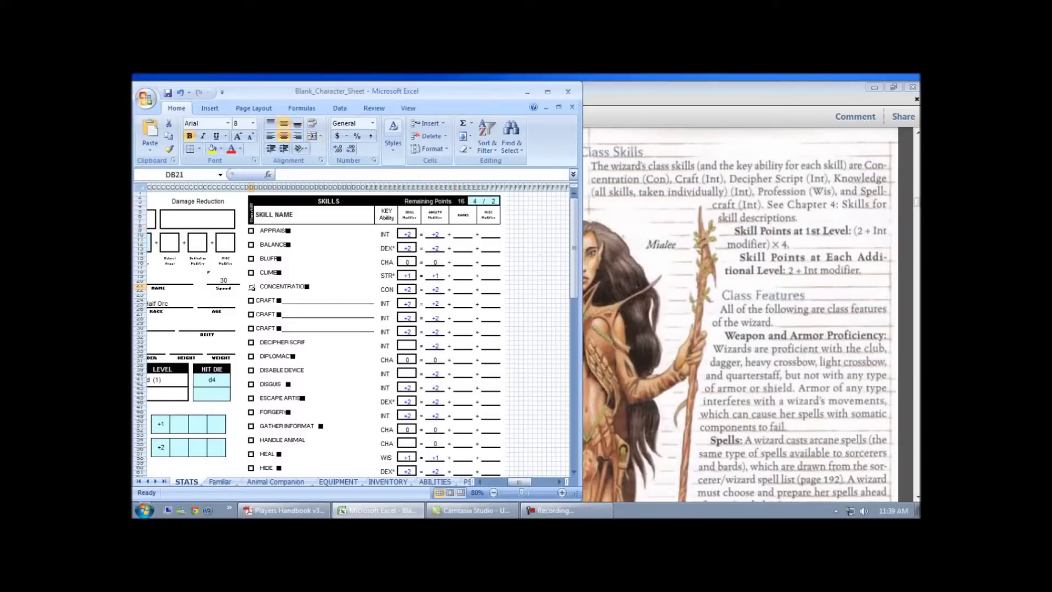
{"action": "type", "text": "x"}
{"action": "key", "text": "Return"}
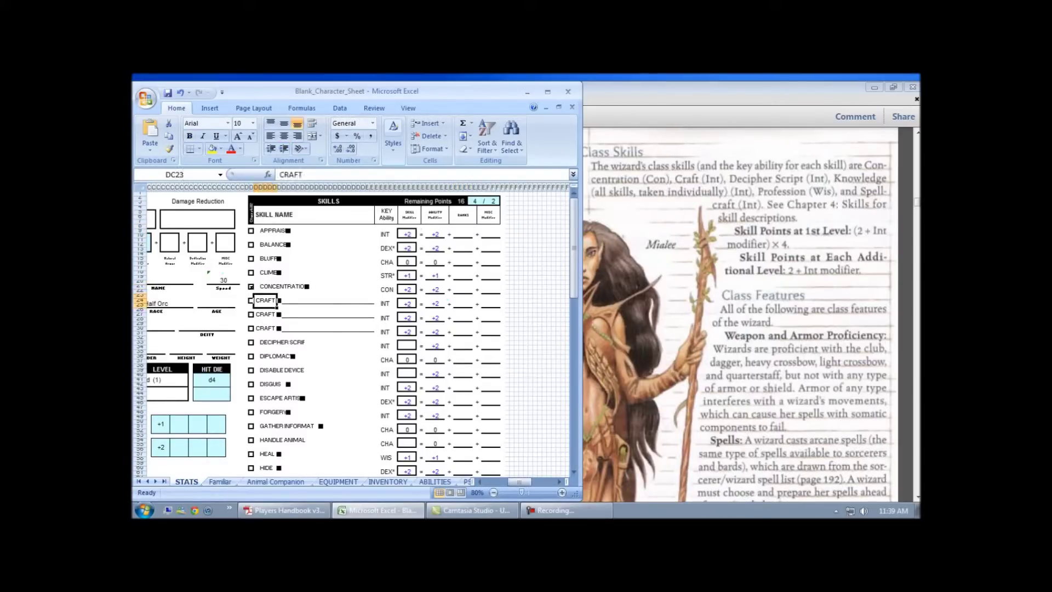
{"action": "type", "text": "x"}
{"action": "key", "text": "Return"}
{"action": "type", "text": "x"}
{"action": "key", "text": "Return"}
{"action": "type", "text": "x"}
{"action": "key", "text": "Return"}
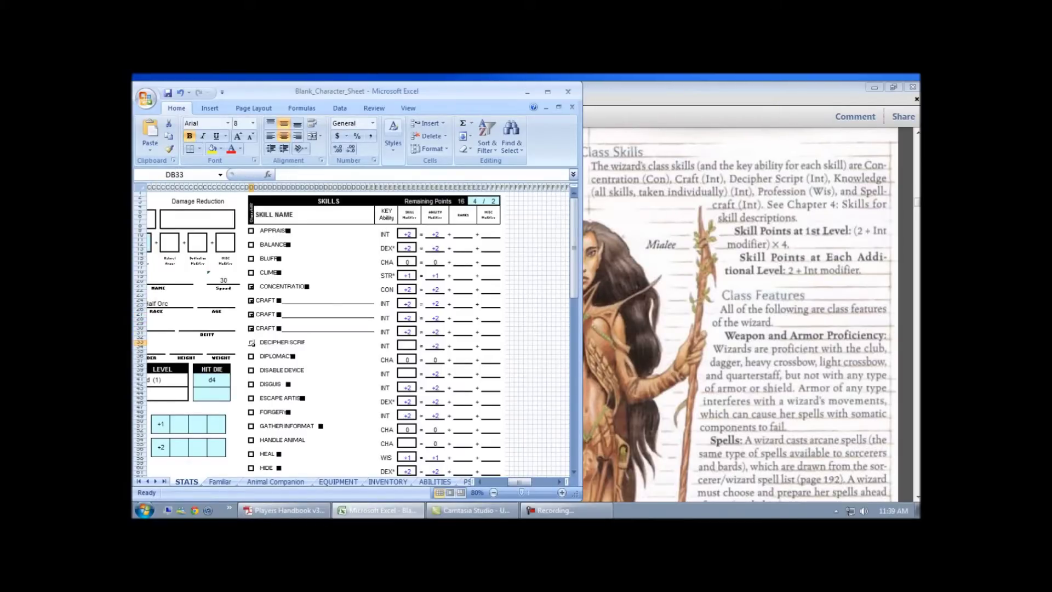
Try 1 rank in the unmarked Climb skill and 1 in the marked Concentration skill, clearing each value.
{"action": "left_click", "coordinate": [463, 276]}
{"action": "type", "text": "1"}
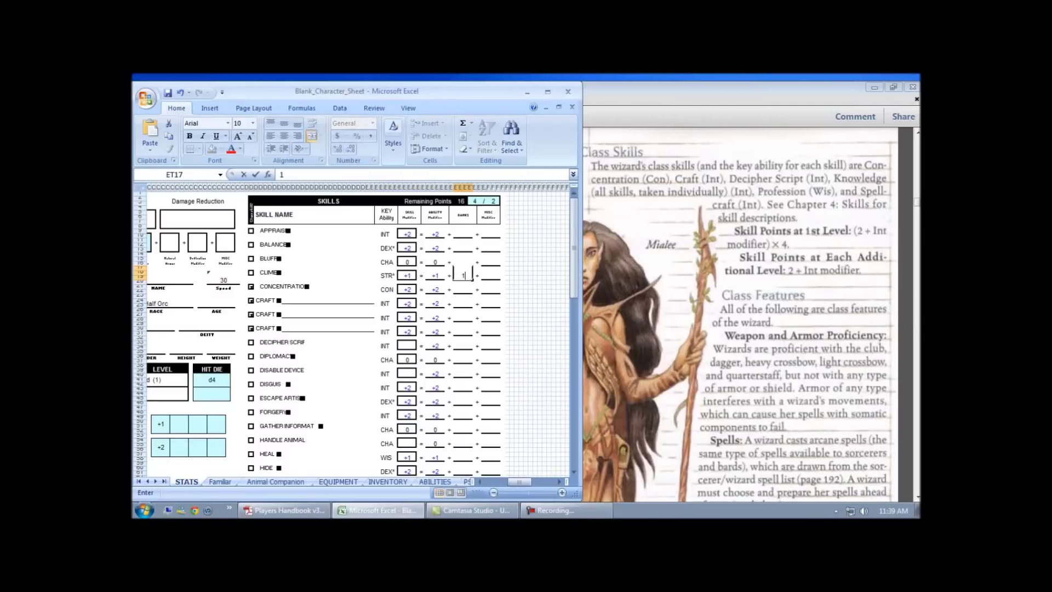
{"action": "key", "text": "Up"}
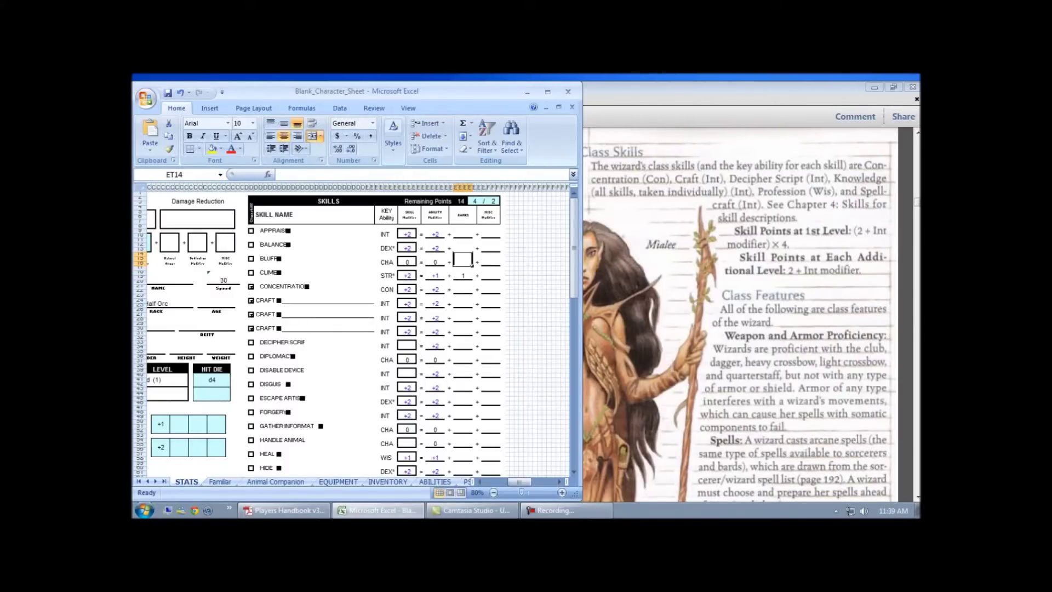
{"action": "left_click", "coordinate": [463, 275]}
{"action": "key", "text": "BackSpace"}
{"action": "key", "text": "Down"}
{"action": "type", "text": "1"}
{"action": "key", "text": "Return"}
{"action": "left_click", "coordinate": [463, 290]}
{"action": "key", "text": "BackSpace"}
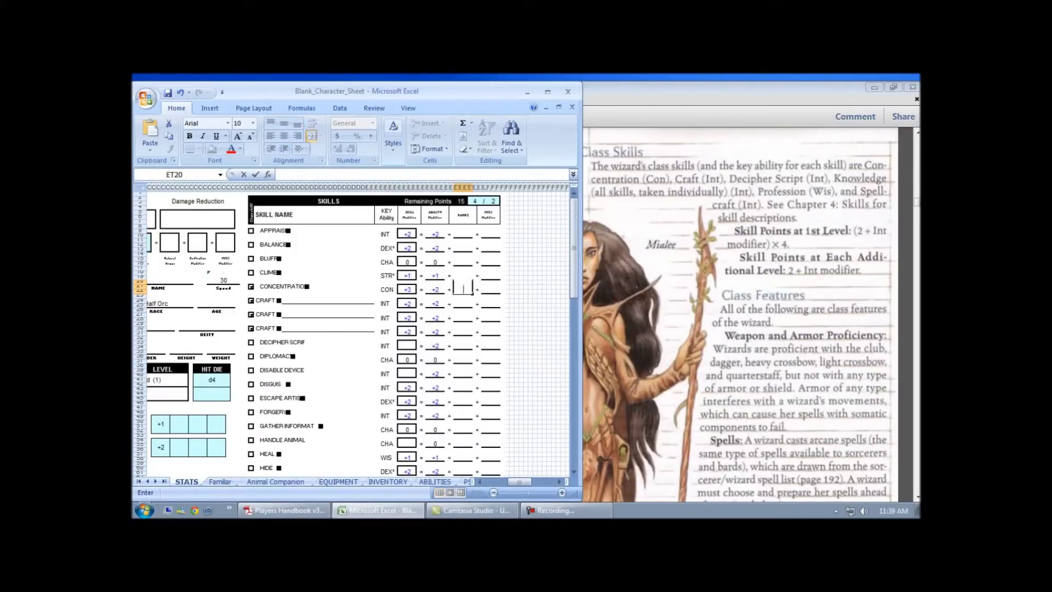
{"action": "key", "text": "Return"}
Mark Decipher Script as a class skill with an x.
{"action": "left_click", "coordinate": [252, 343]}
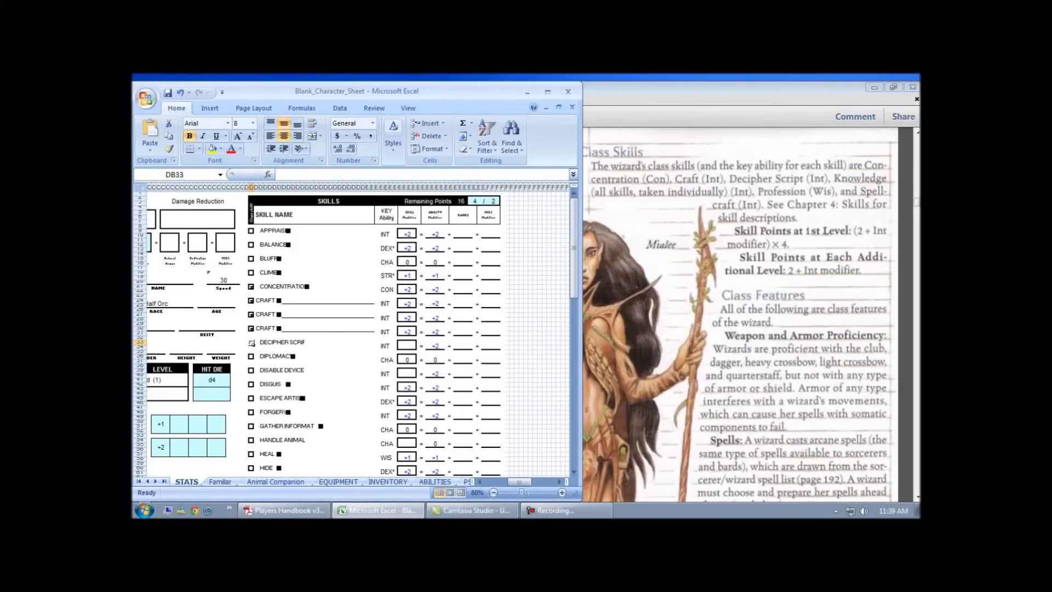
{"action": "type", "text": "x"}
{"action": "key", "text": "Return"}
Mark all nine Knowledge entries as class skills with an x.
{"action": "scroll", "coordinate": [252, 393], "scroll_direction": "down", "scroll_amount": 3}
{"action": "left_click", "coordinate": [252, 270]}
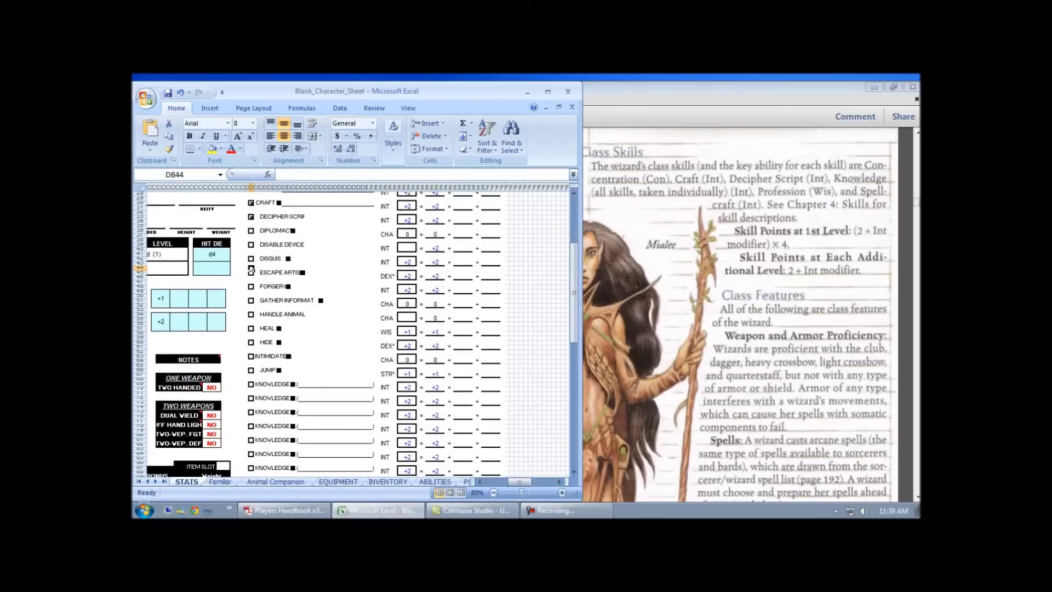
{"action": "scroll", "coordinate": [286, 329], "scroll_direction": "down", "scroll_amount": 1}
{"action": "scroll", "coordinate": [251, 356], "scroll_direction": "down", "scroll_amount": 2}
{"action": "left_click", "coordinate": [252, 287]}
{"action": "type", "text": "x"}
{"action": "left_click", "coordinate": [252, 301]}
{"action": "type", "text": "x"}
{"action": "left_click", "coordinate": [252, 314]}
{"action": "type", "text": "x"}
{"action": "left_click", "coordinate": [251, 327]}
{"action": "type", "text": "x"}
{"action": "left_click", "coordinate": [252, 341]}
{"action": "type", "text": "x"}
{"action": "left_click", "coordinate": [251, 355]}
{"action": "type", "text": "x"}
{"action": "left_click", "coordinate": [251, 369]}
{"action": "type", "text": "x"}
{"action": "left_click", "coordinate": [251, 384]}
{"action": "type", "text": "x"}
{"action": "left_click", "coordinate": [252, 398]}
{"action": "type", "text": "x"}
{"action": "left_click", "coordinate": [251, 412]}
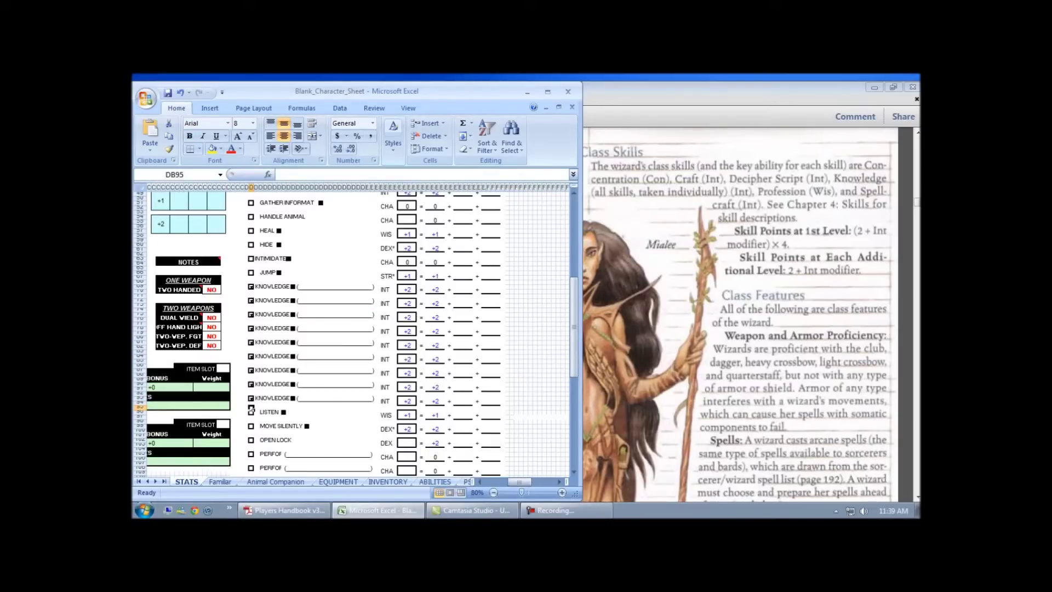
Mark both Profession entries and Spellcraft as class skills with an x.
{"action": "scroll", "coordinate": [356, 332], "scroll_direction": "down", "scroll_amount": 3}
{"action": "left_click", "coordinate": [251, 368]}
{"action": "type", "text": "x"}
{"action": "left_click", "coordinate": [251, 384]}
{"action": "type", "text": "x"}
{"action": "left_click", "coordinate": [251, 398]}
{"action": "type", "text": "x"}
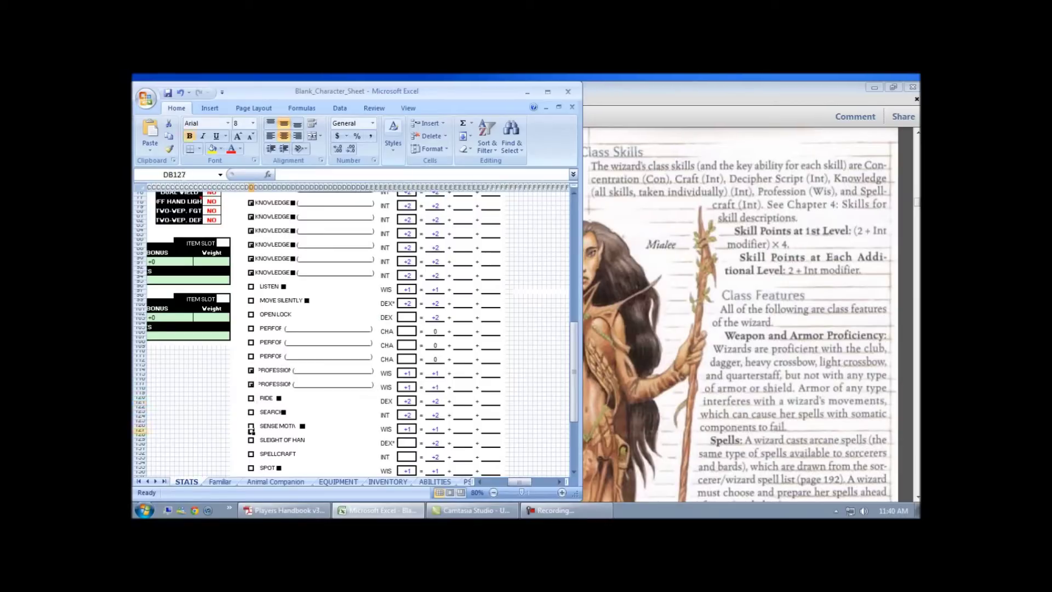
{"action": "left_click", "coordinate": [251, 454]}
{"action": "type", "text": "x"}
{"action": "left_click", "coordinate": [251, 450]}
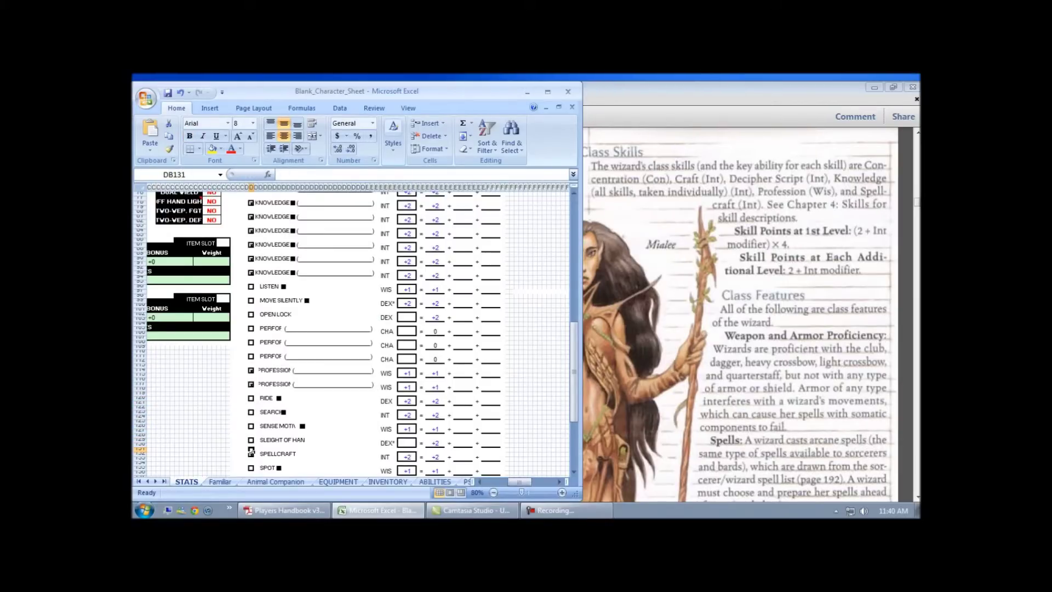
Assign 4 ranks each to Spellcraft and the first Knowledge entry, and name that Knowledge entry Arcana.
{"action": "left_click", "coordinate": [463, 454]}
{"action": "type", "text": "4"}
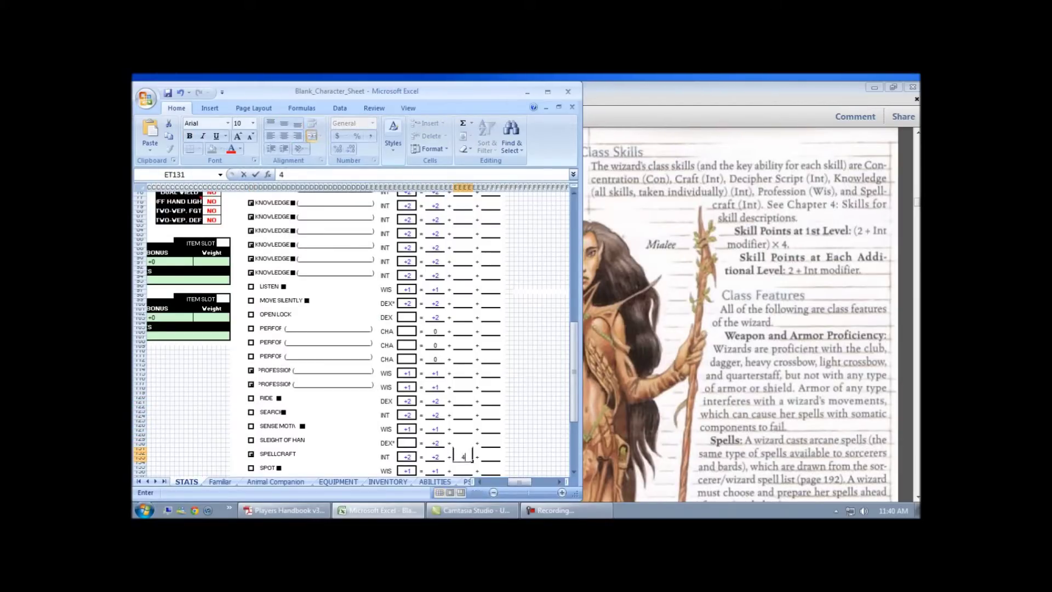
{"action": "scroll", "coordinate": [351, 329], "scroll_direction": "up", "scroll_amount": 7}
{"action": "left_click", "coordinate": [463, 260]}
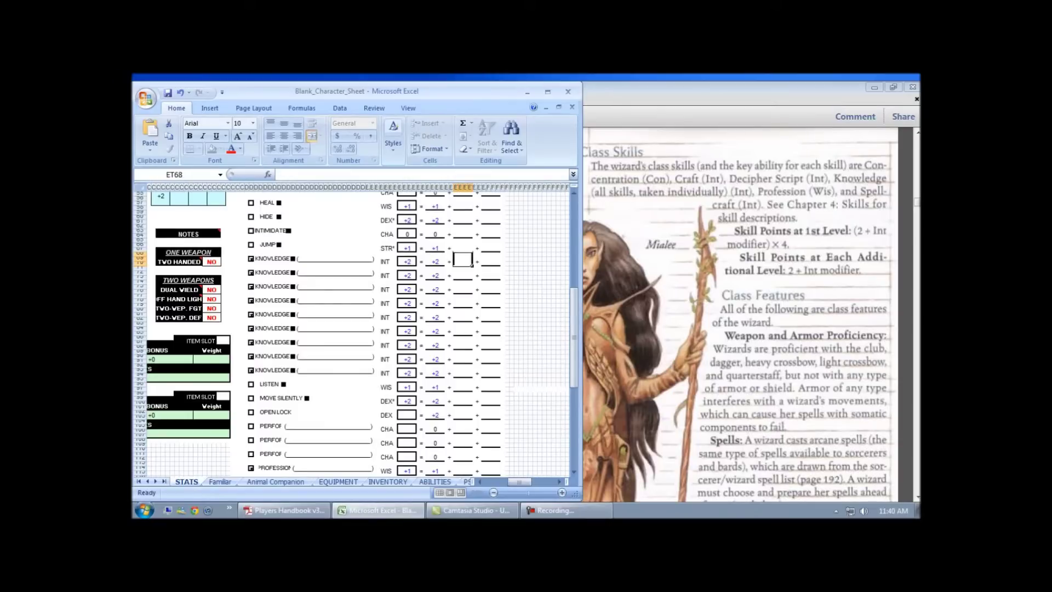
{"action": "type", "text": "4"}
{"action": "left_click", "coordinate": [334, 259]}
{"action": "type", "text": "Arcana"}
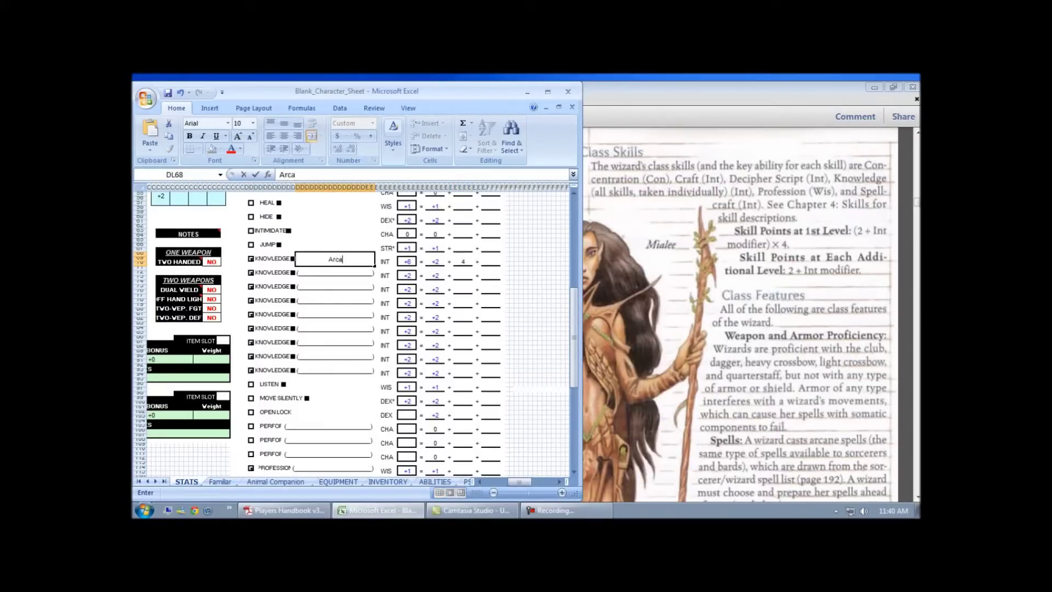
{"action": "key", "text": "Return"}
Assign 4 ranks each to Decipher Script and Concentration.
{"action": "scroll", "coordinate": [351, 328], "scroll_direction": "up", "scroll_amount": 15}
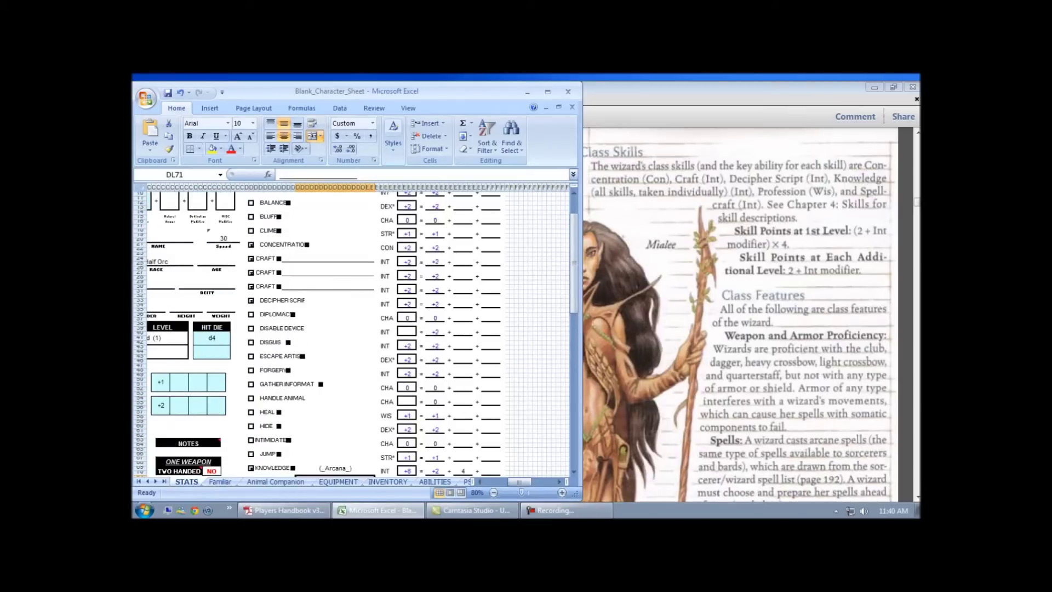
{"action": "left_click", "coordinate": [463, 301]}
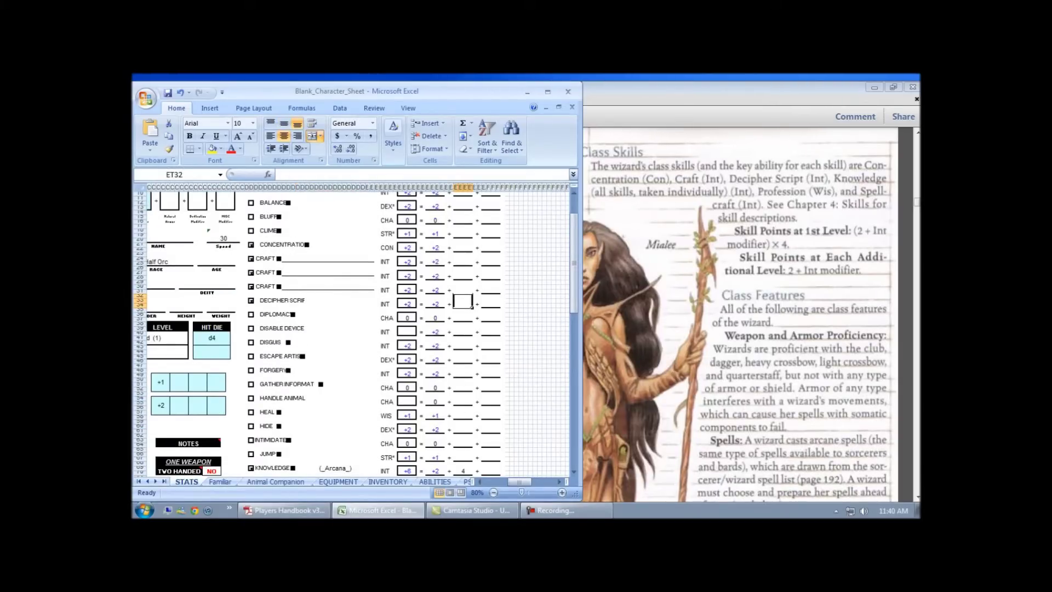
{"action": "type", "text": "4"}
{"action": "scroll", "coordinate": [451, 290], "scroll_direction": "up", "scroll_amount": 1}
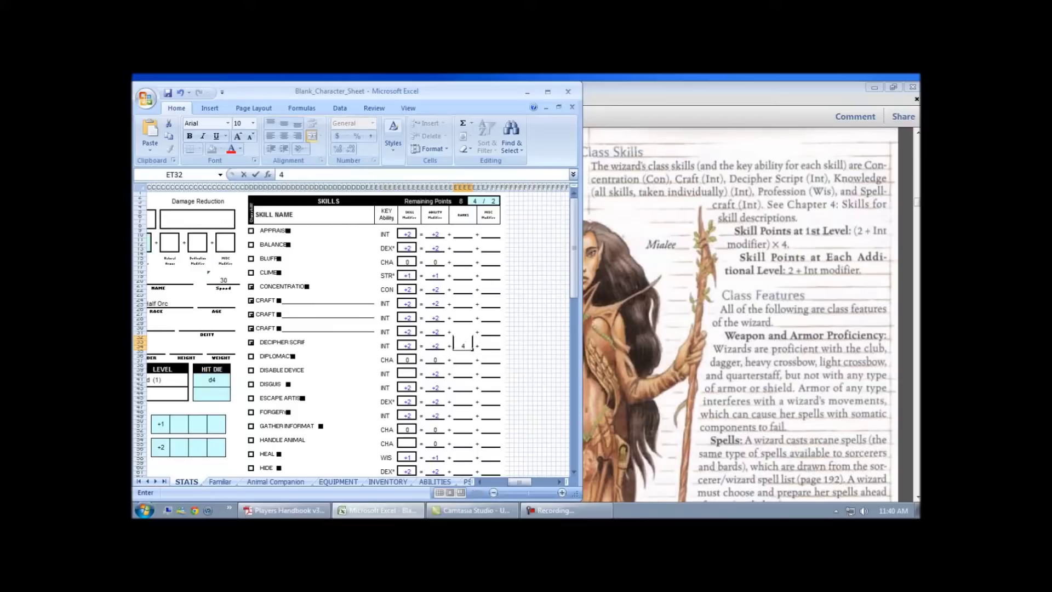
{"action": "left_click", "coordinate": [449, 289]}
{"action": "type", "text": "4"}
{"action": "left_click", "coordinate": [442, 320]}
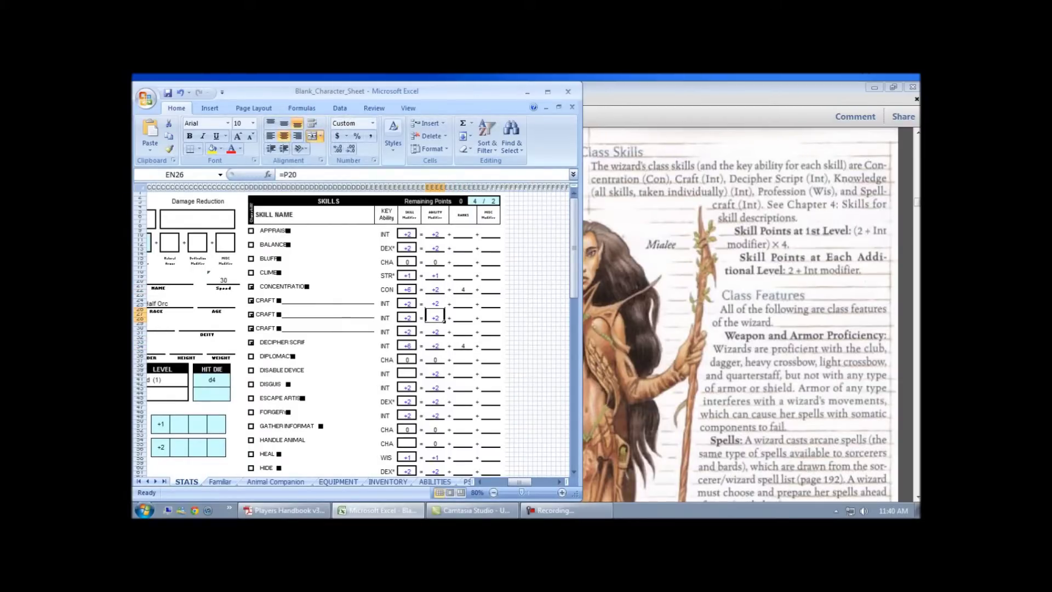
Enlarge the character sheet window and review the assigned ranks across the whole skill list on the STATS sheet.
{"action": "left_click", "coordinate": [463, 346]}
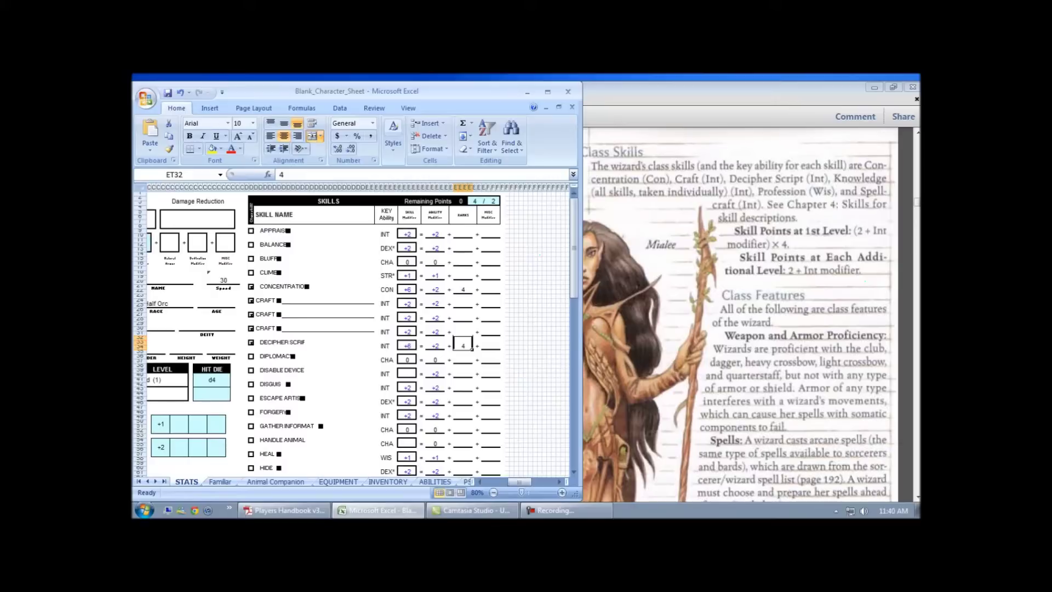
{"action": "left_click", "coordinate": [462, 316]}
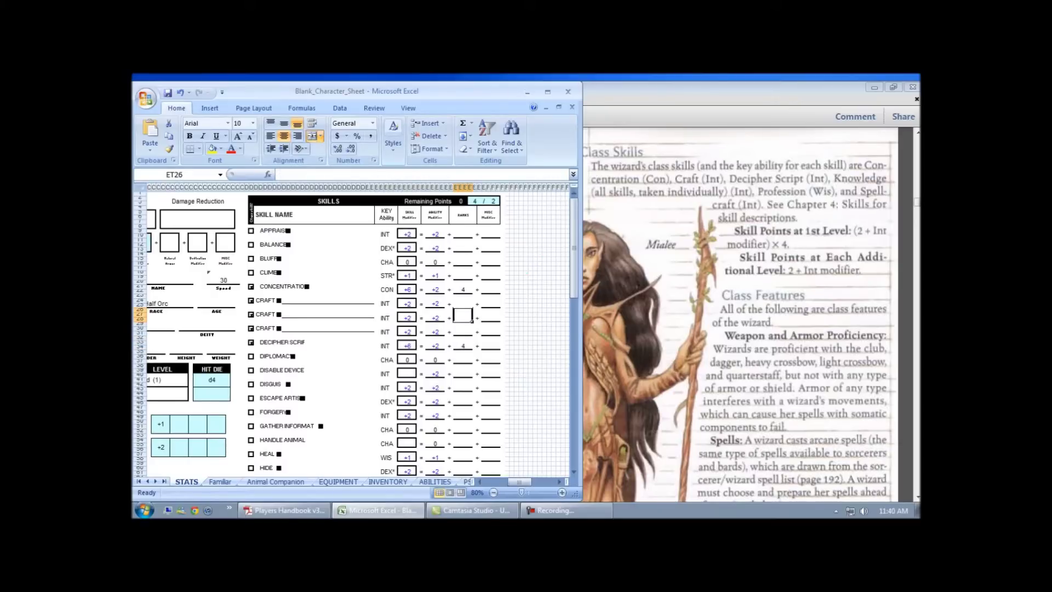
{"action": "scroll", "coordinate": [353, 329], "scroll_direction": "left", "scroll_amount": 10}
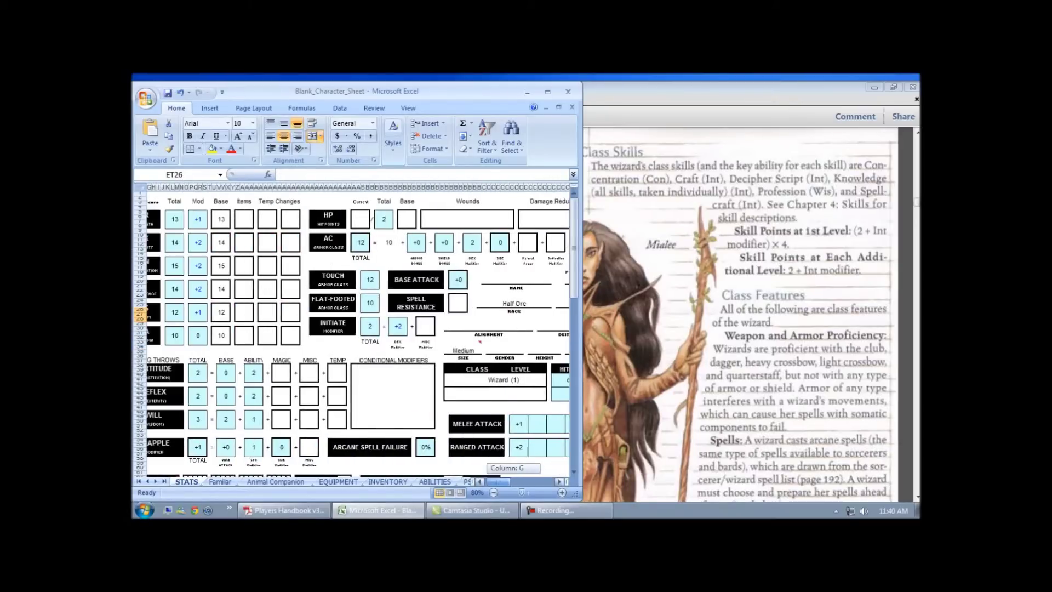
{"action": "mouse_move", "coordinate": [495, 481]}
{"action": "left_mouse_down"}
{"action": "mouse_move", "coordinate": [515, 482]}
{"action": "mouse_move", "coordinate": [493, 482]}
{"action": "left_mouse_up"}
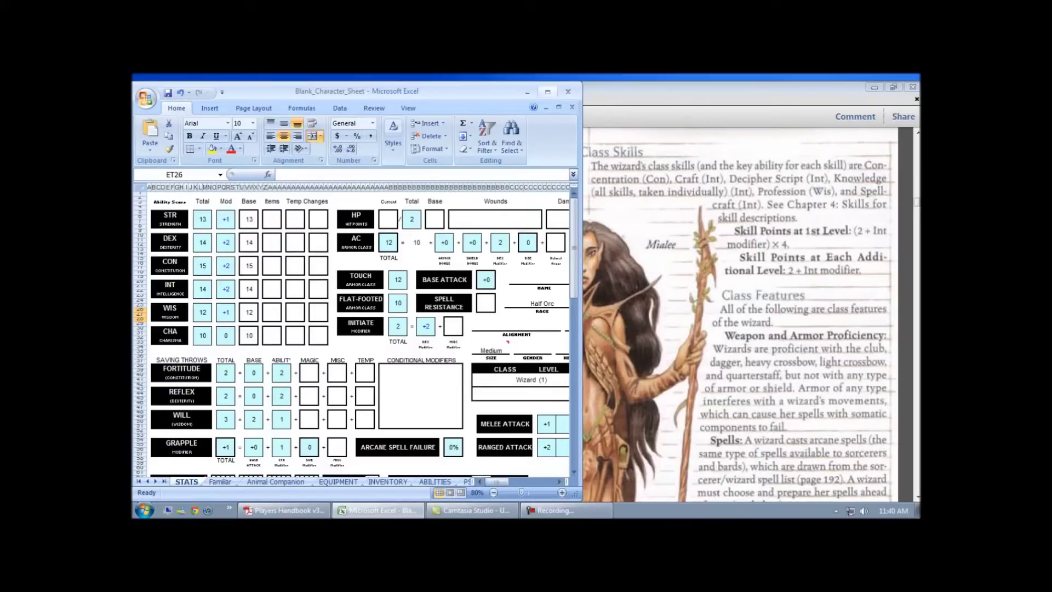
{"action": "left_click", "coordinate": [547, 92]}
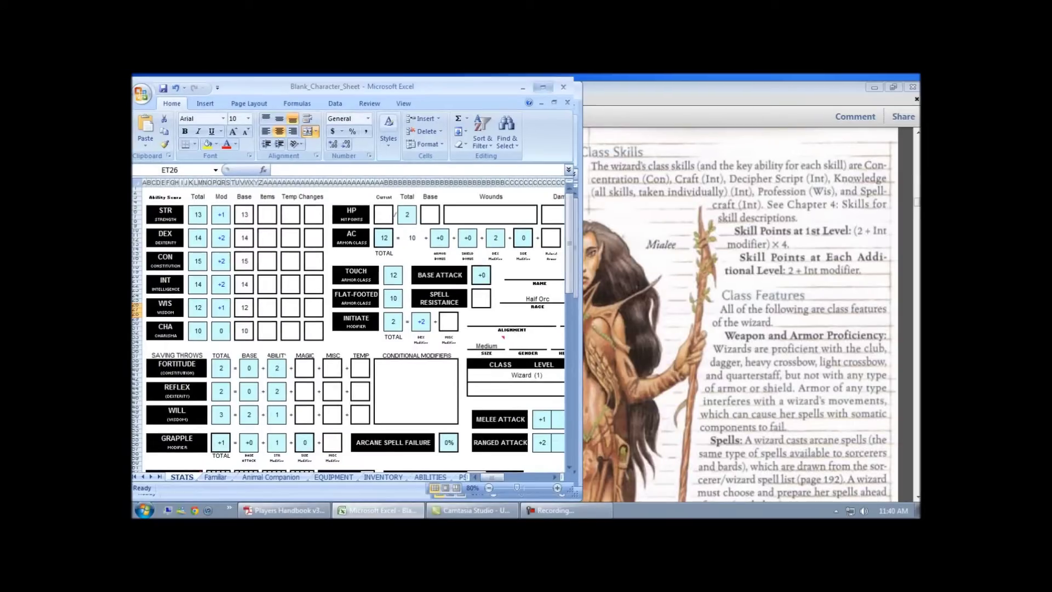
{"action": "scroll", "coordinate": [526, 334], "scroll_direction": "down", "scroll_amount": 19}
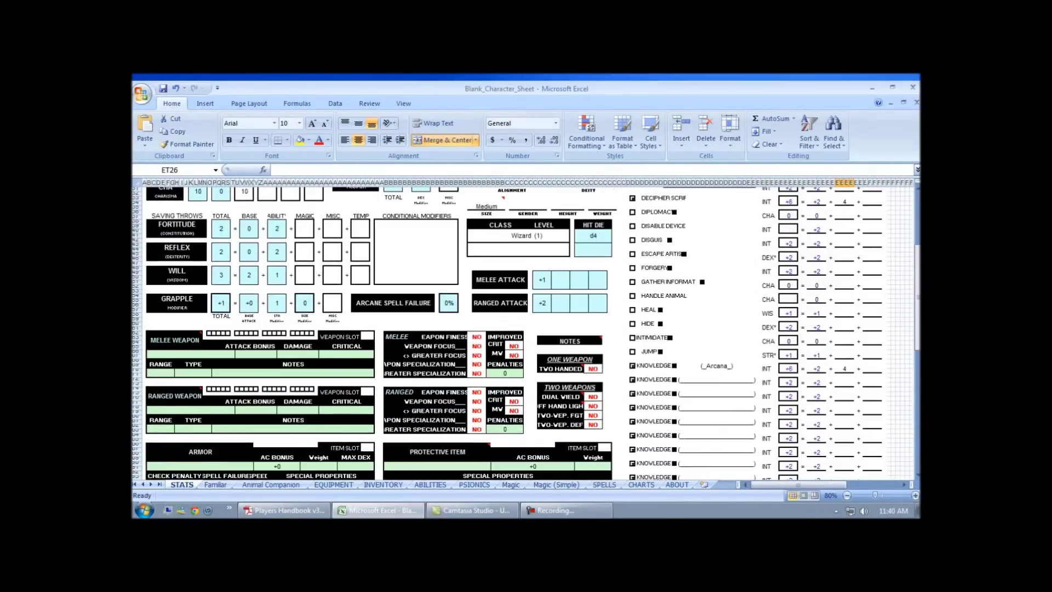
{"action": "scroll", "coordinate": [526, 335], "scroll_direction": "down", "scroll_amount": 12}
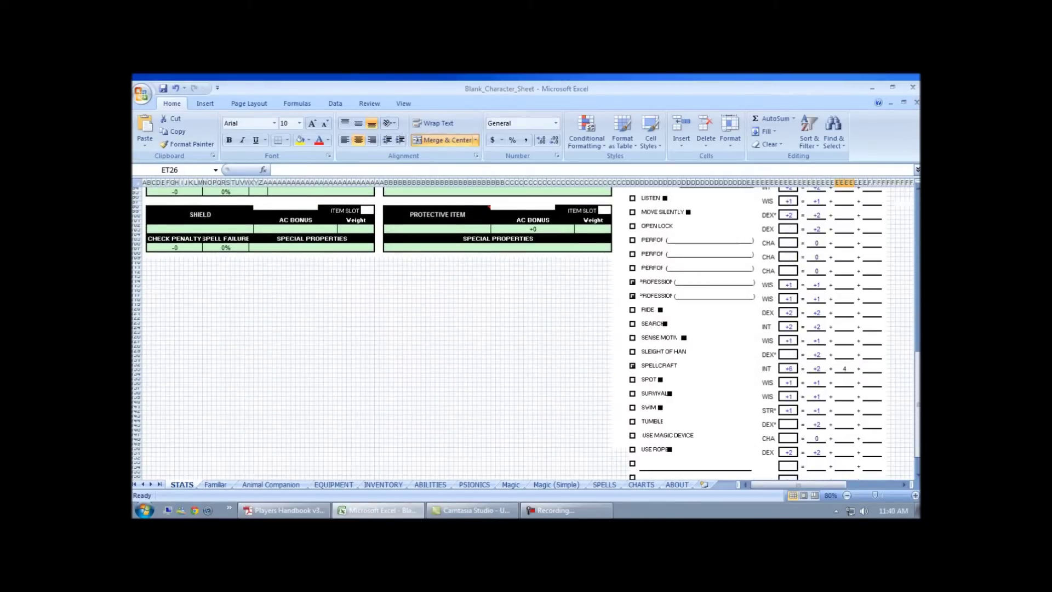
{"action": "scroll", "coordinate": [526, 335], "scroll_direction": "up", "scroll_amount": 20}
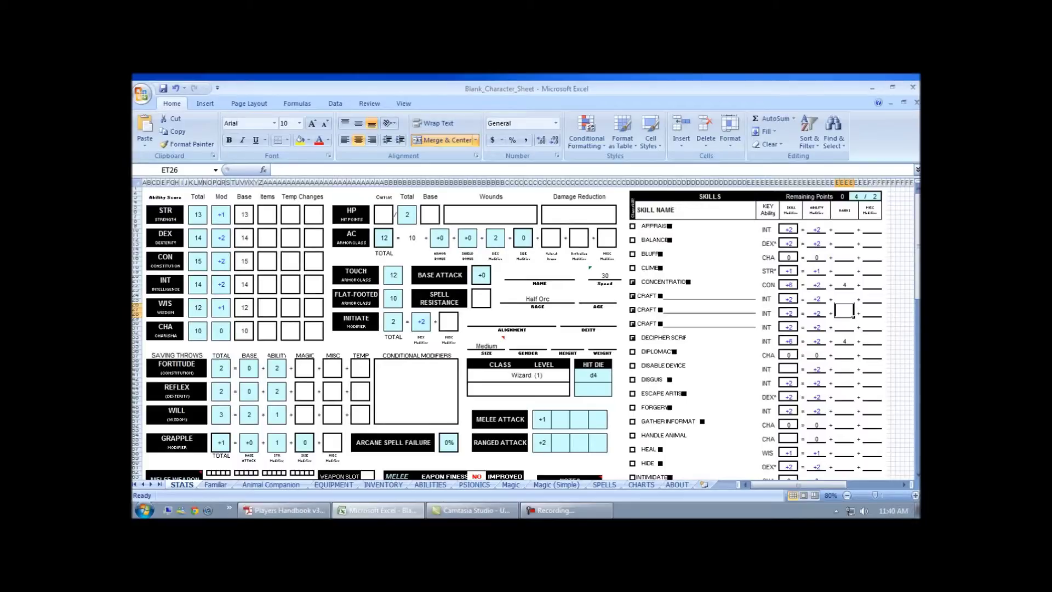
Check the hit points total formula and the wizard's hit die, and set the base hit points to 4.
{"action": "left_click", "coordinate": [430, 214]}
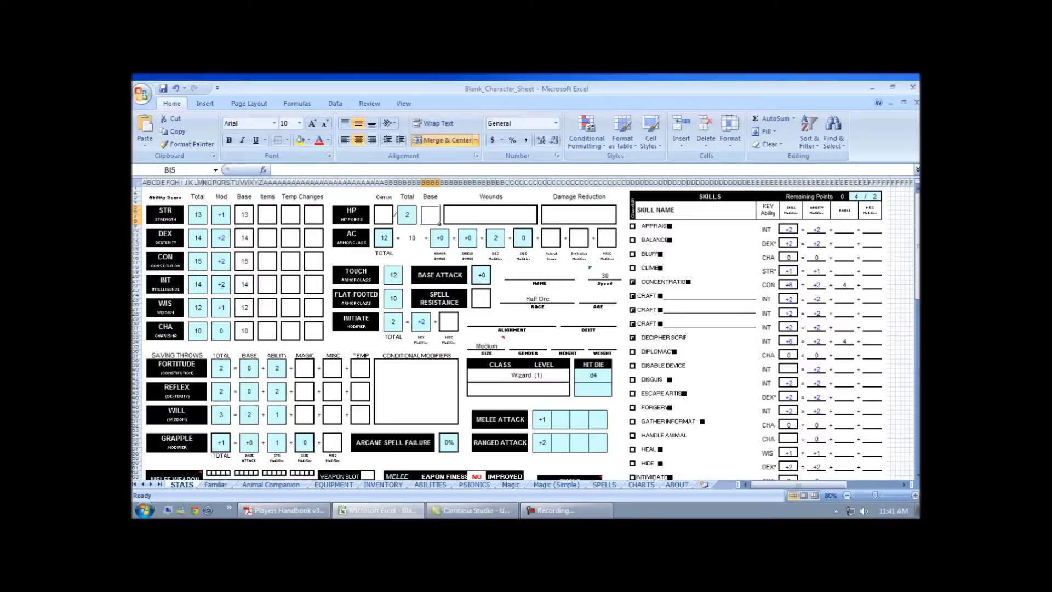
{"action": "left_click", "coordinate": [407, 214]}
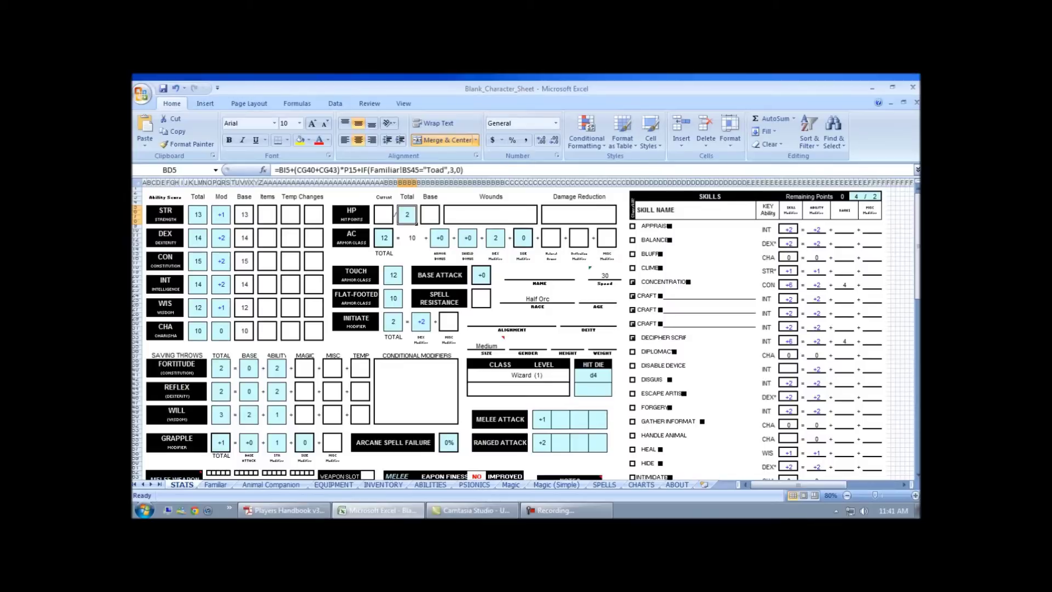
{"action": "left_click", "coordinate": [430, 214]}
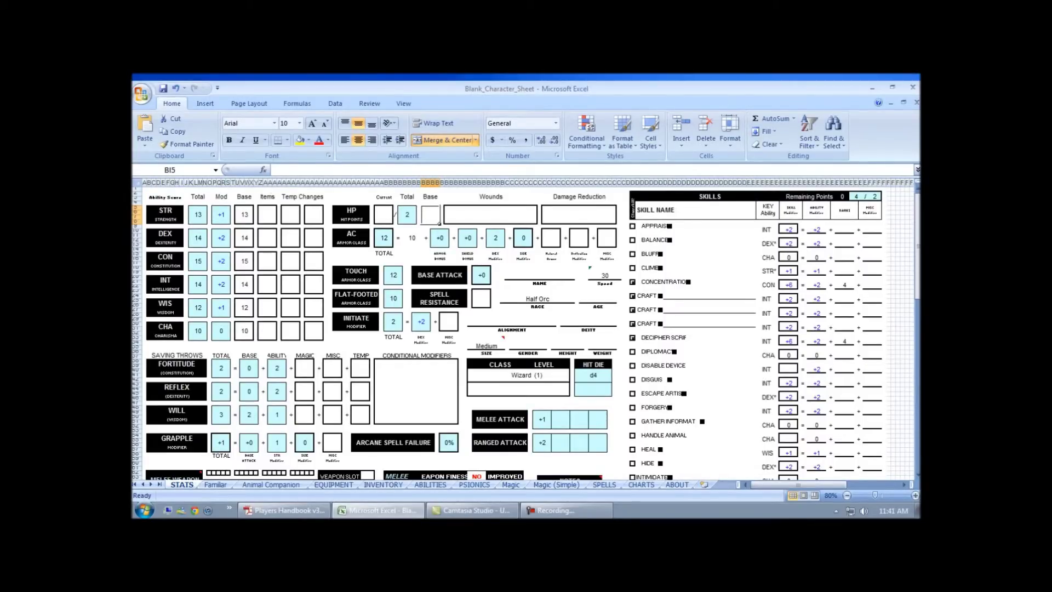
{"action": "left_click", "coordinate": [609, 380]}
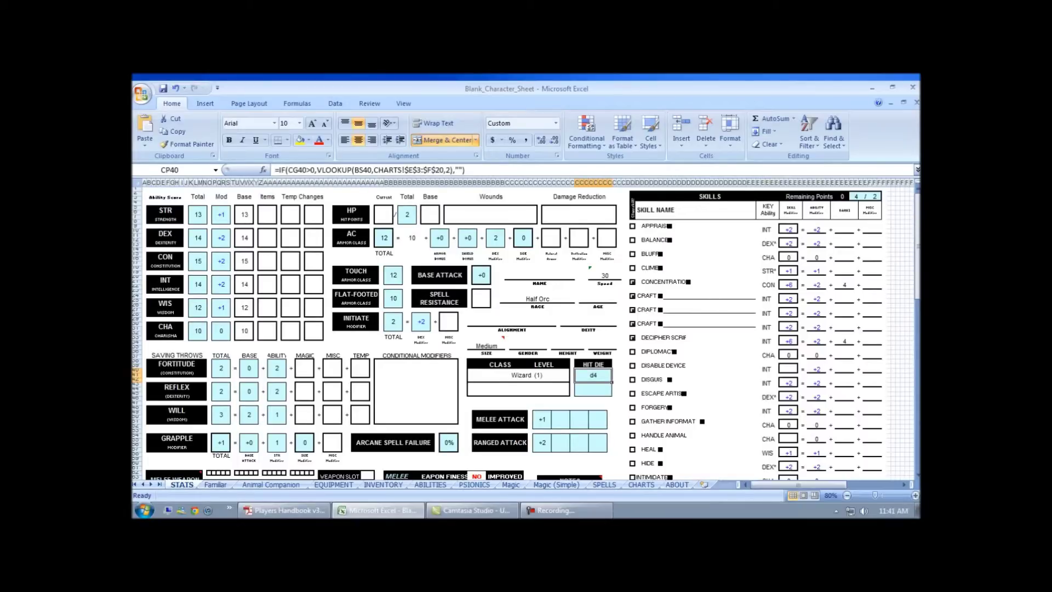
{"action": "left_click", "coordinate": [430, 214]}
{"action": "type", "text": "4"}
{"action": "key", "text": "Return"}
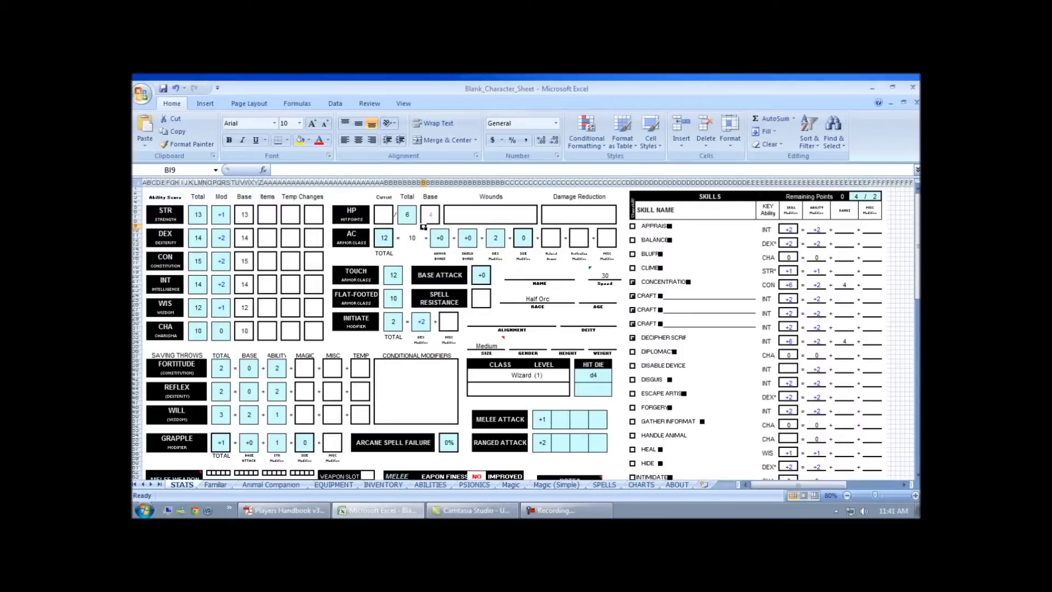
Try a different base hit points value and set it back to 4.
{"action": "left_click", "coordinate": [438, 222]}
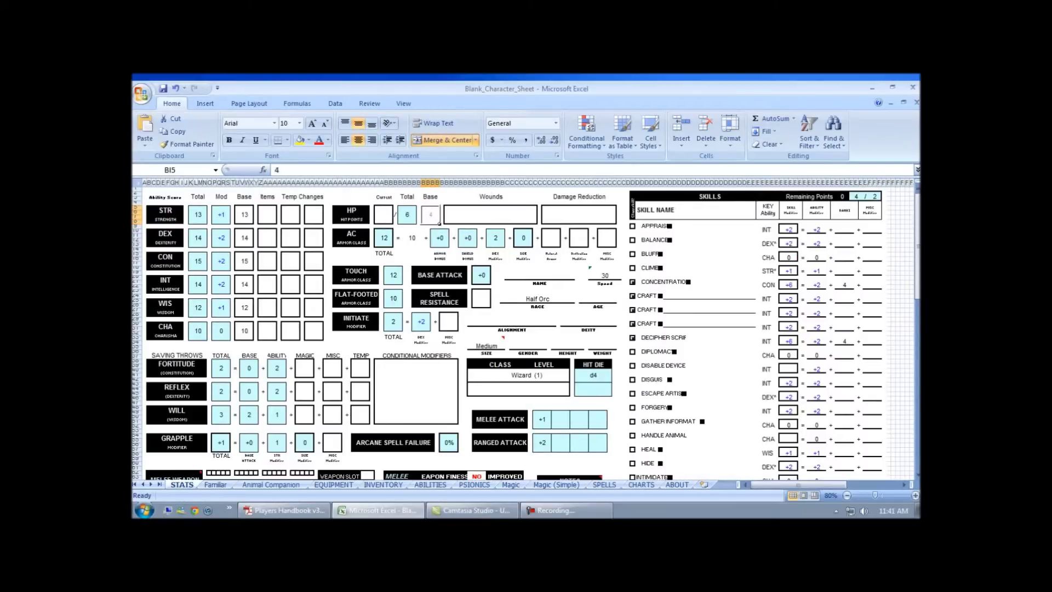
{"action": "type", "text": "3"}
{"action": "key", "text": "BackSpace"}
{"action": "key", "text": "Return"}
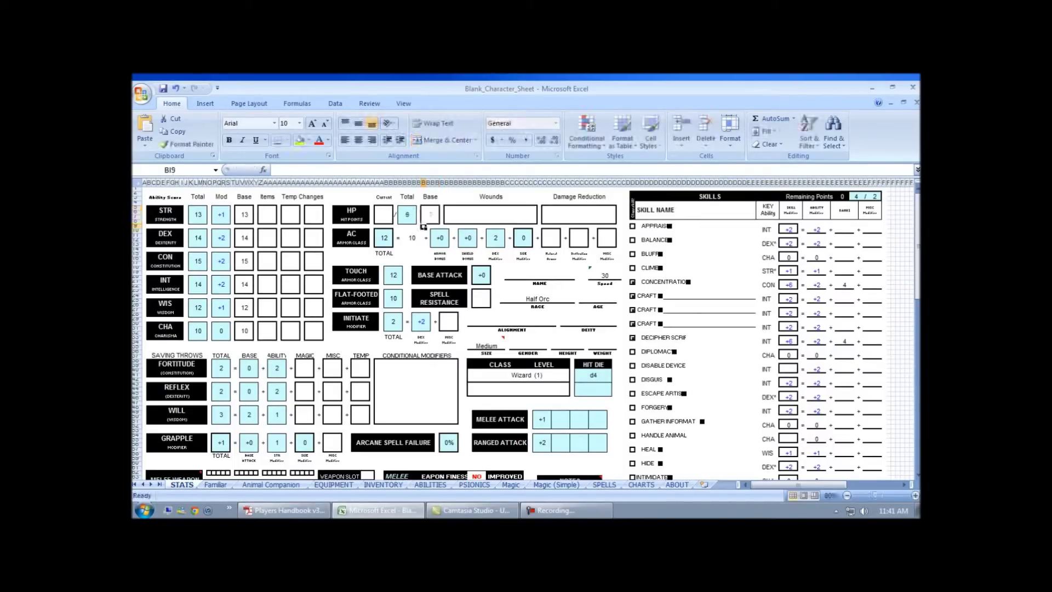
{"action": "key", "text": "Up"}
{"action": "type", "text": "4"}
{"action": "key", "text": "Return"}
{"action": "left_click", "coordinate": [436, 219]}
Set the character's current hit points to 6.
{"action": "left_click", "coordinate": [392, 223]}
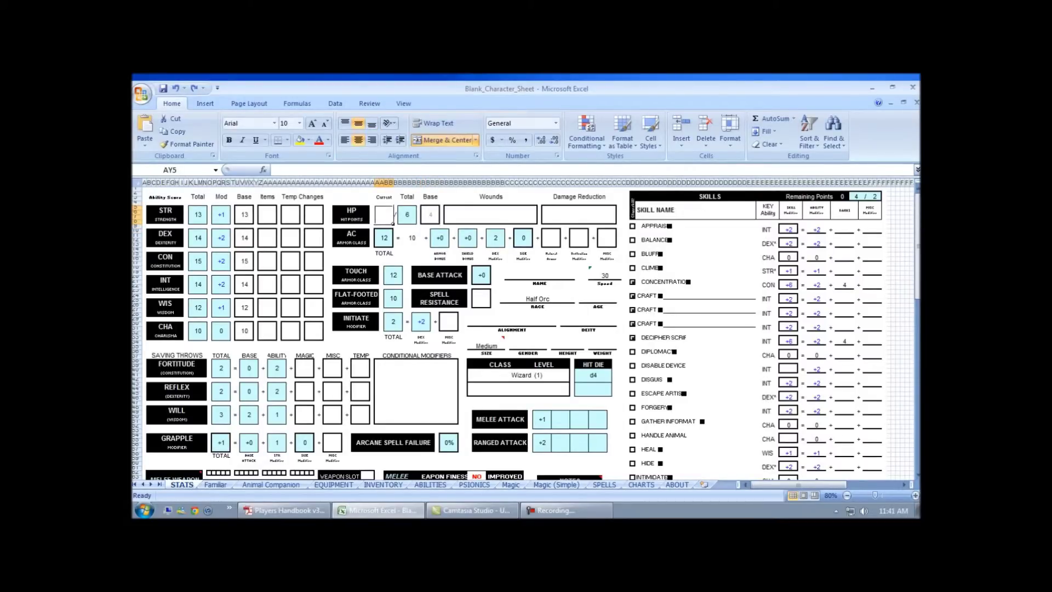
{"action": "left_click", "coordinate": [407, 215]}
{"action": "left_click", "coordinate": [392, 223]}
{"action": "type", "text": "6"}
{"action": "key", "text": "Return"}
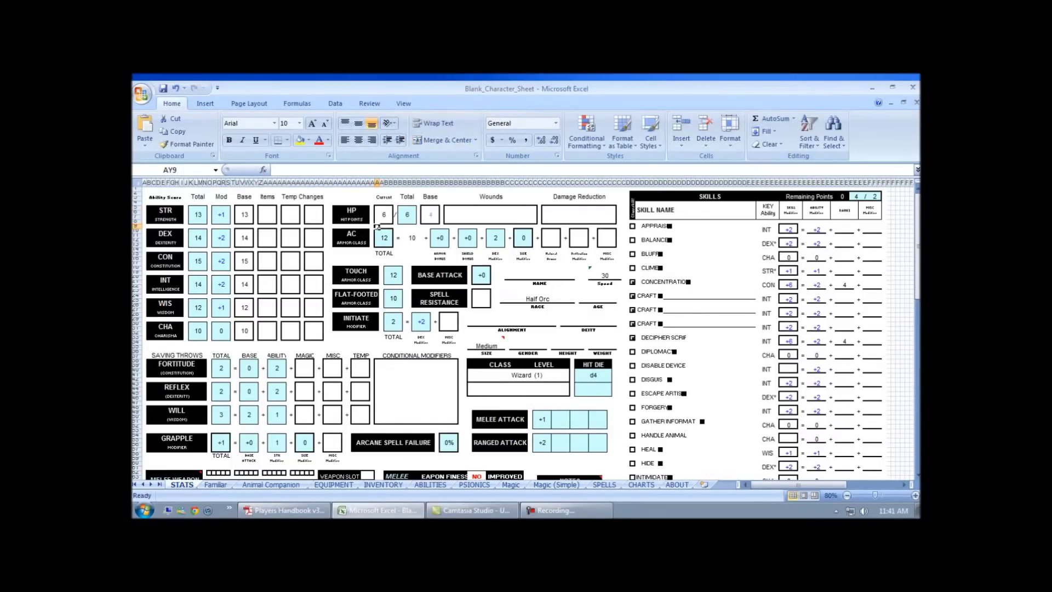
Add the feat Combat Casting below Scribe Scroll on the ABILITIES sheet, with the description "+4 when casting Defensive".
{"action": "scroll", "coordinate": [377, 226], "scroll_direction": "down", "scroll_amount": 10}
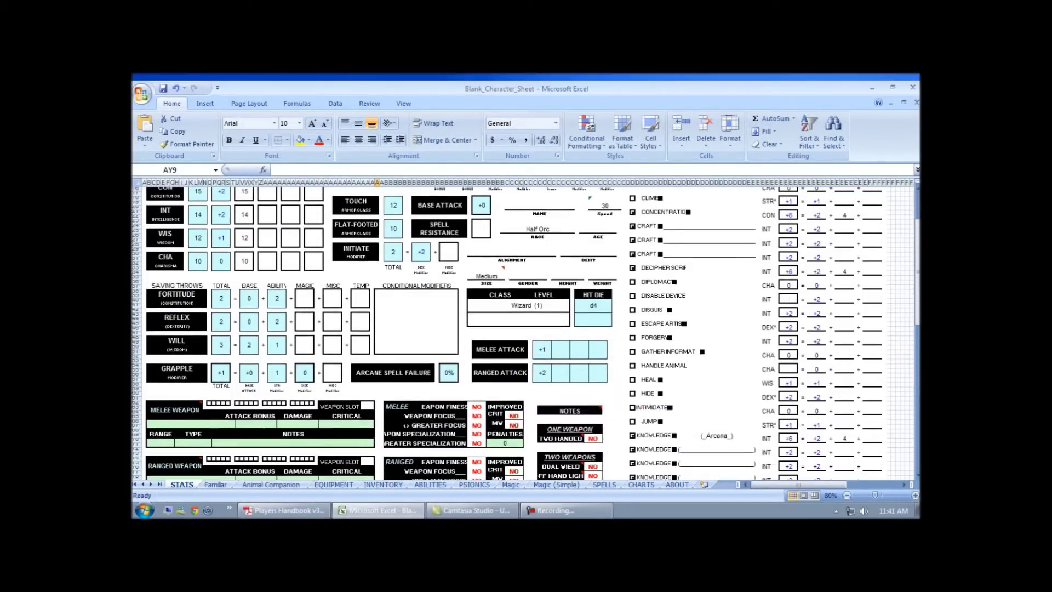
{"action": "scroll", "coordinate": [377, 227], "scroll_direction": "up", "scroll_amount": 10}
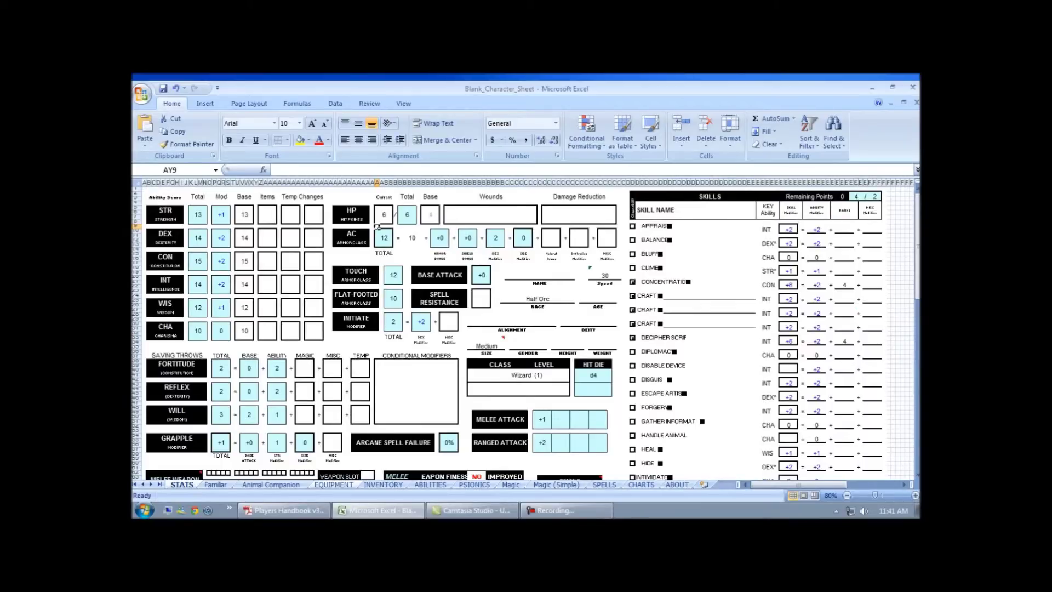
{"action": "left_click", "coordinate": [430, 485]}
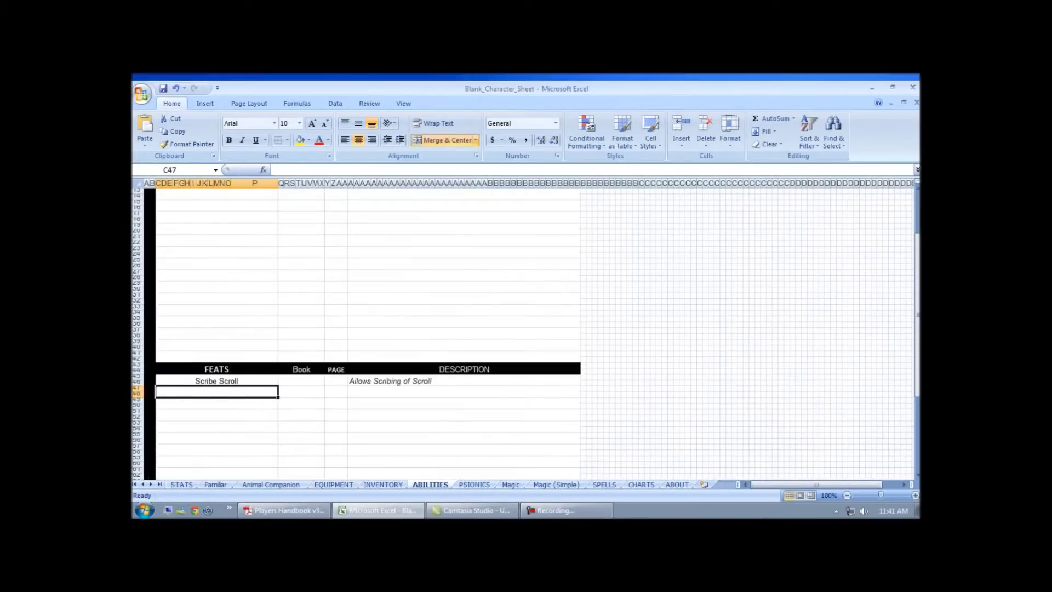
{"action": "scroll", "coordinate": [368, 329], "scroll_direction": "down", "scroll_amount": 5}
{"action": "type", "text": "C"}
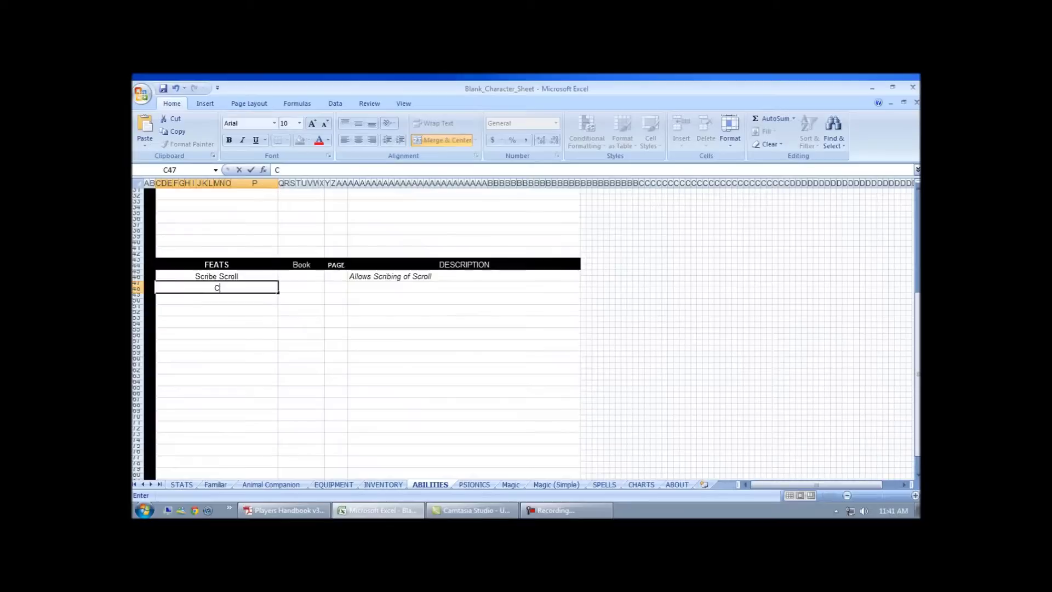
{"action": "type", "text": "ombat Casting"}
{"action": "key", "text": "Tab"}
{"action": "key", "text": "Tab"}
{"action": "key", "text": "Tab"}
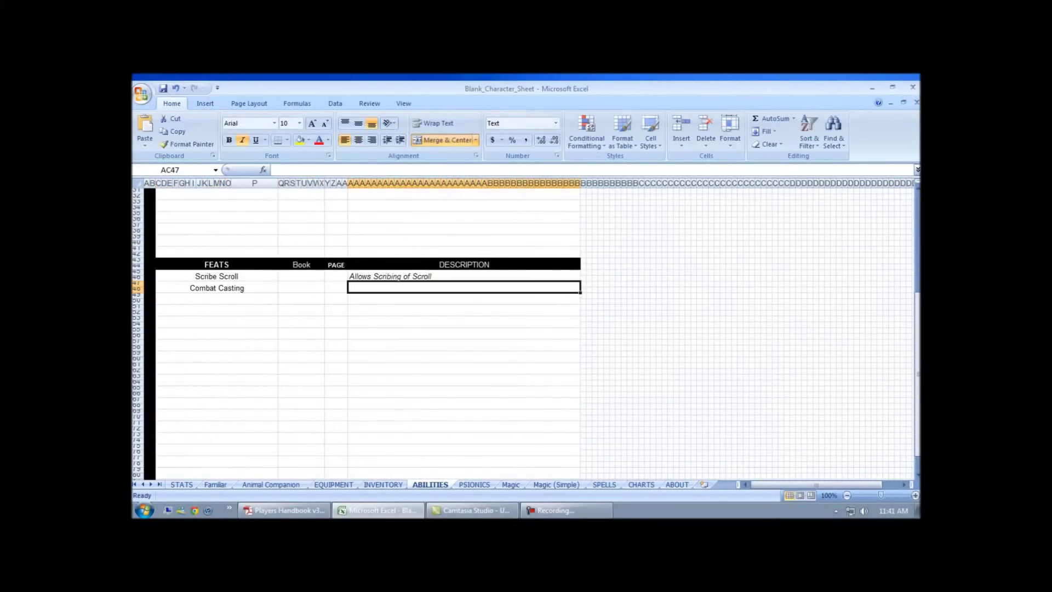
{"action": "type", "text": "+4"}
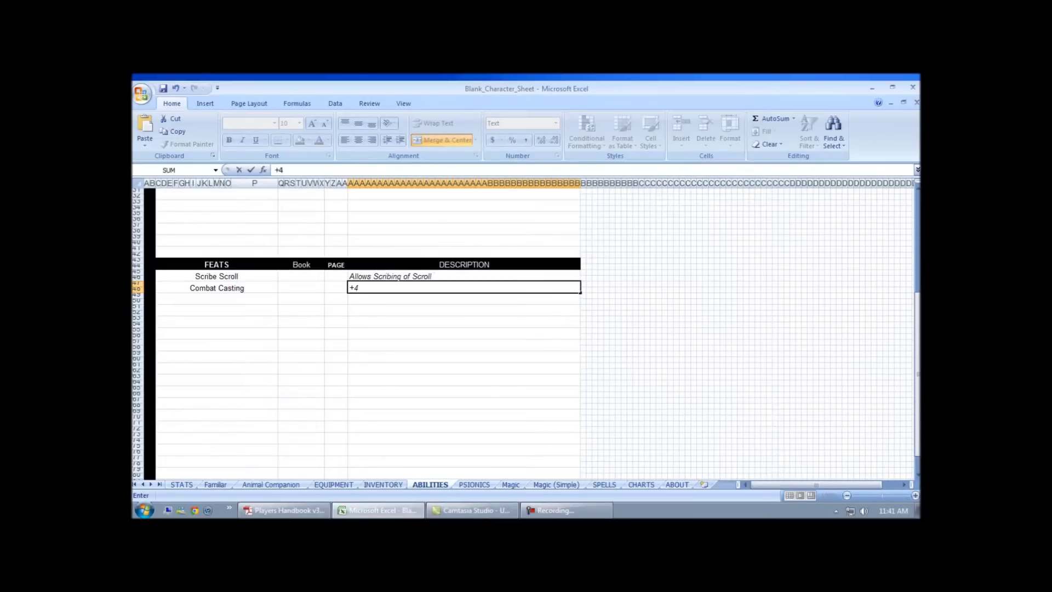
{"action": "type", "text": "when casting Defensive"}
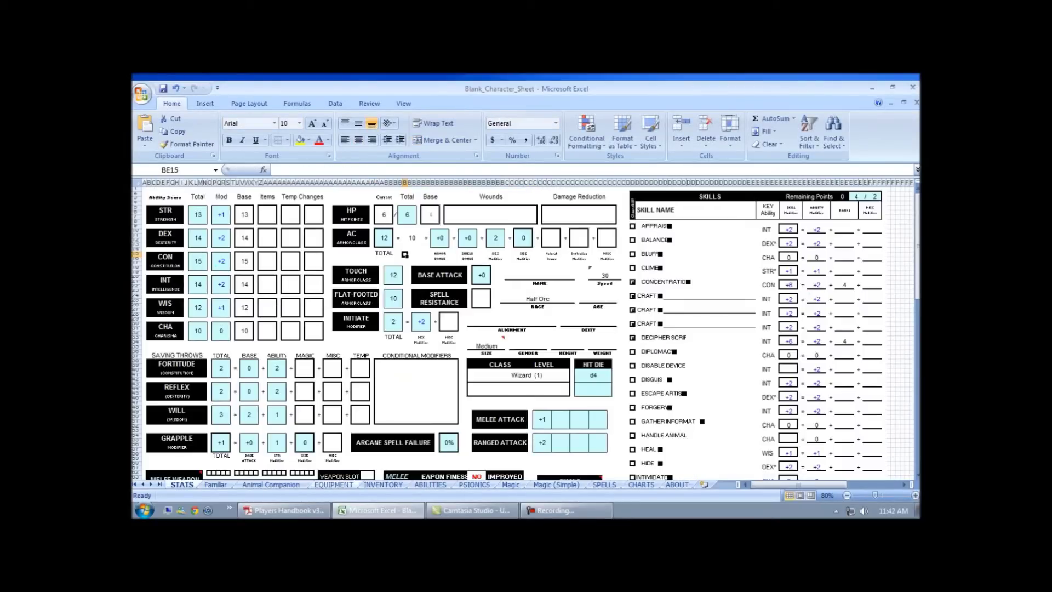
Enter 1x Quarterstaff in the first weapon row of the EQUIPMENT sheet.
{"action": "left_click", "coordinate": [333, 485]}
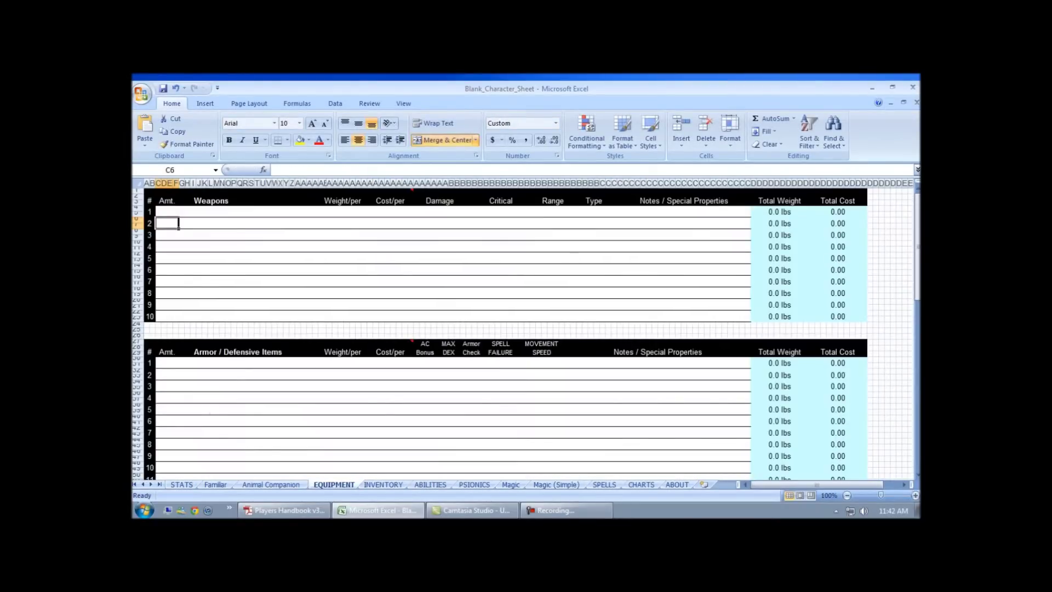
{"action": "left_click", "coordinate": [167, 211]}
{"action": "type", "text": "1x"}
{"action": "key", "text": "Tab"}
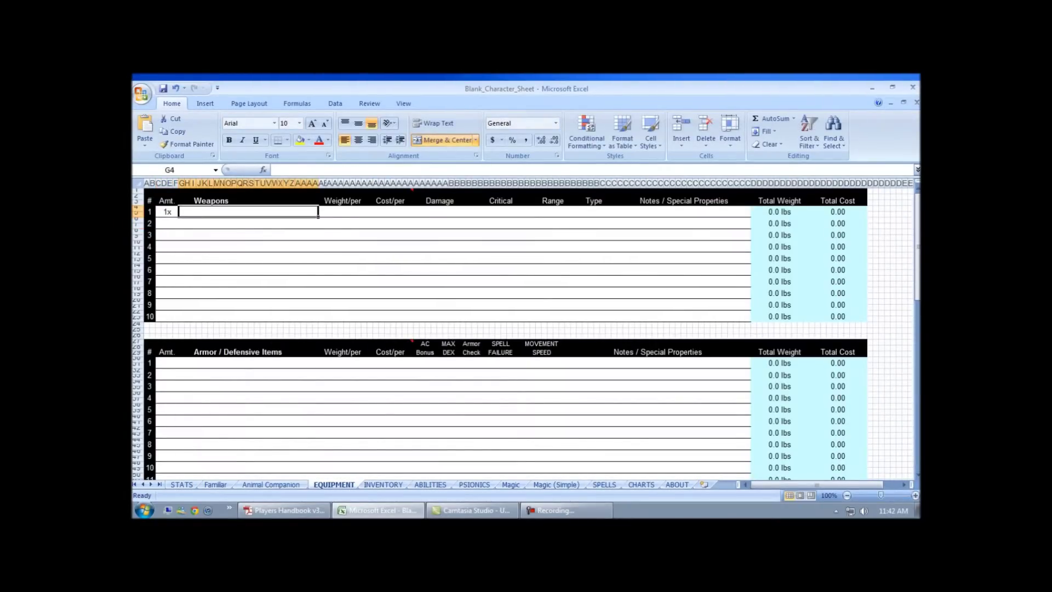
{"action": "type", "text": "Quarter"}
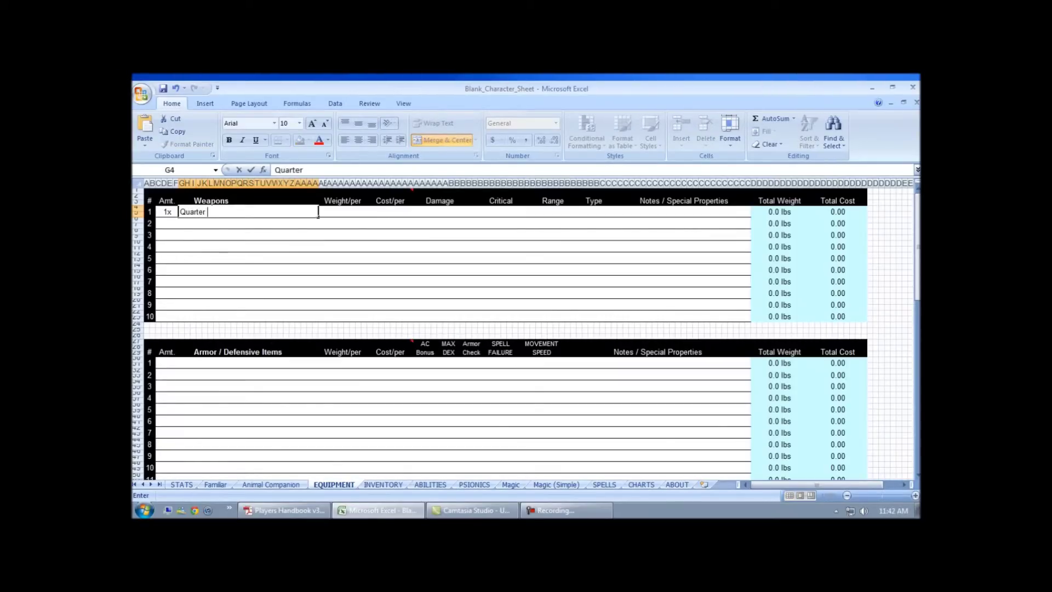
{"action": "type", "text": "staff"}
{"action": "key", "text": "Tab"}
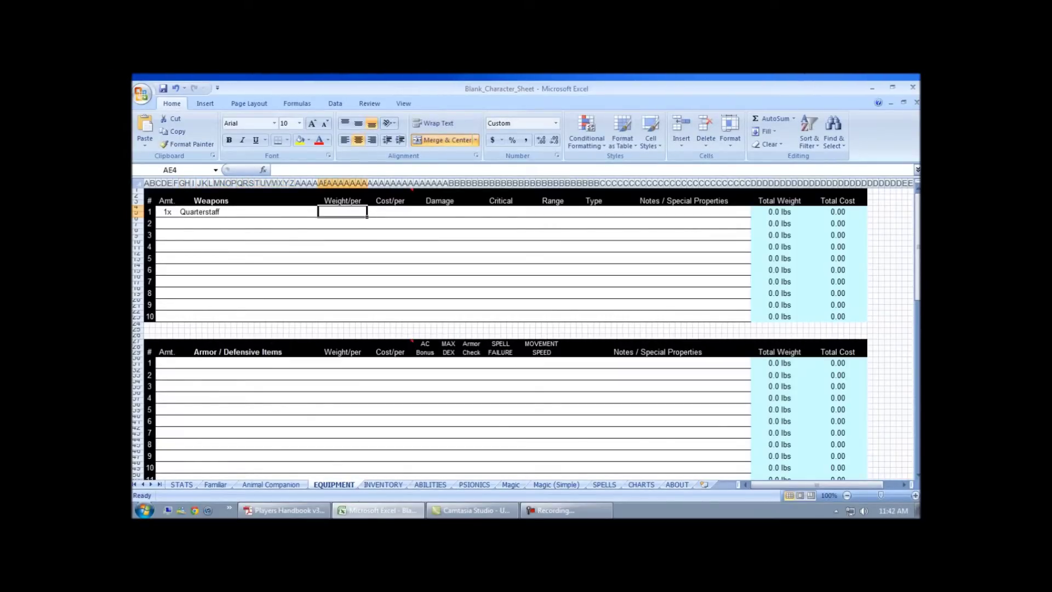
Set the Quarterstaff's weight to 4 lbs and its cost to 0.
{"action": "type", "text": "4"}
{"action": "key", "text": "Tab"}
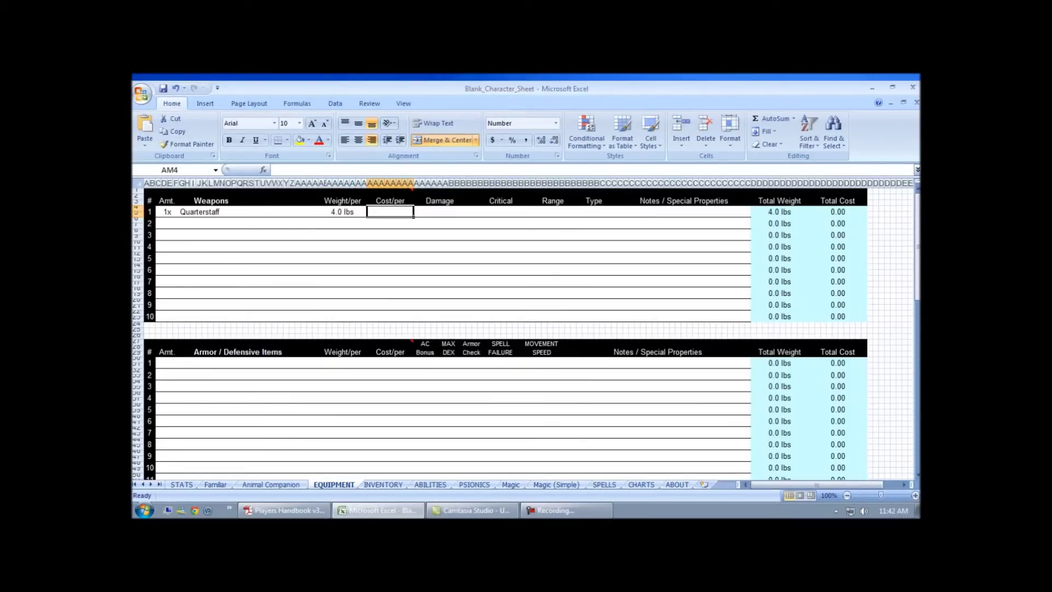
{"action": "type", "text": "0"}
{"action": "key", "text": "Tab"}
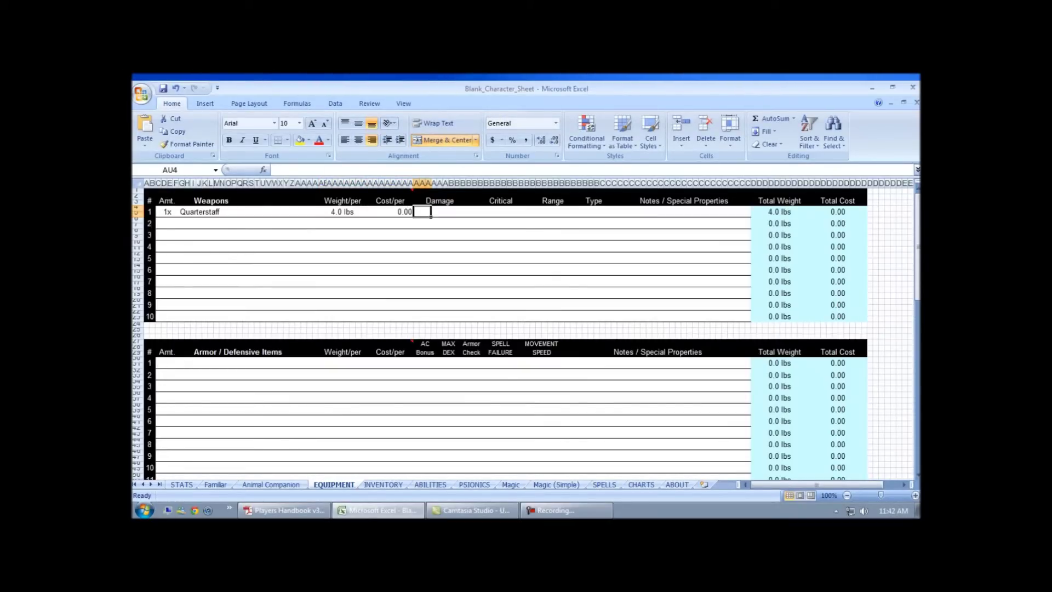
Enter the Quarterstaff's damage as 1 and d6 in its two damage cells.
{"action": "key", "text": "Right"}
{"action": "key", "text": "Right"}
{"action": "key", "text": "Left"}
{"action": "key", "text": "Left"}
{"action": "key", "text": "Right"}
{"action": "key", "text": "Right"}
{"action": "key", "text": "Left"}
{"action": "key", "text": "Left"}
{"action": "key", "text": "Right"}
{"action": "key", "text": "Left"}
{"action": "key", "text": "Left"}
{"action": "key", "text": "Right"}
{"action": "type", "text": "1"}
{"action": "key", "text": "Right"}
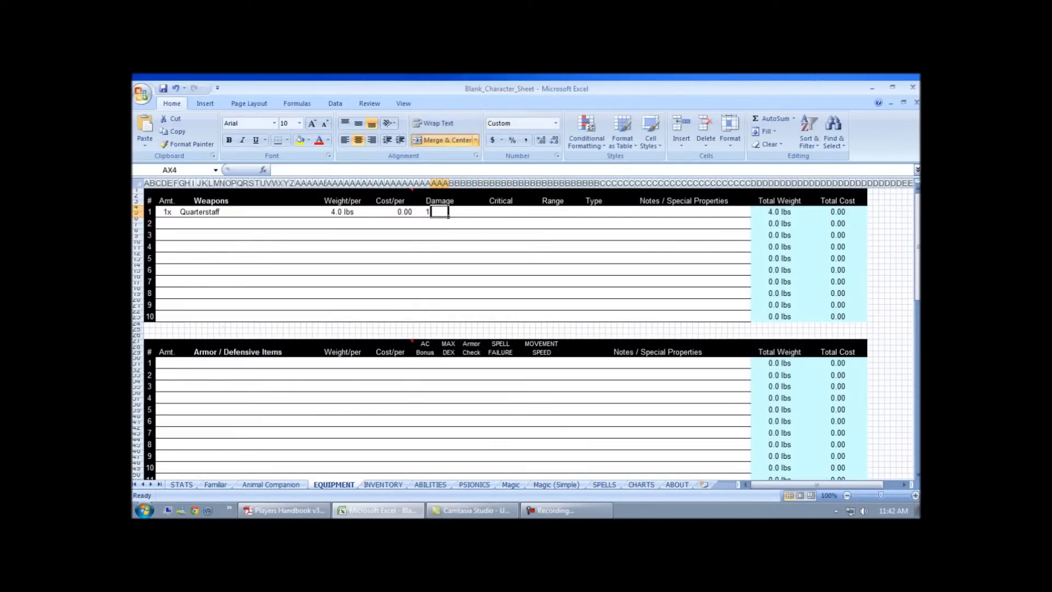
{"action": "type", "text": "d6"}
{"action": "key", "text": "Right"}
Set the Quarterstaff's critical to 20-20 with an x2 multiplier and its range to Melee.
{"action": "left_click", "coordinate": [512, 212]}
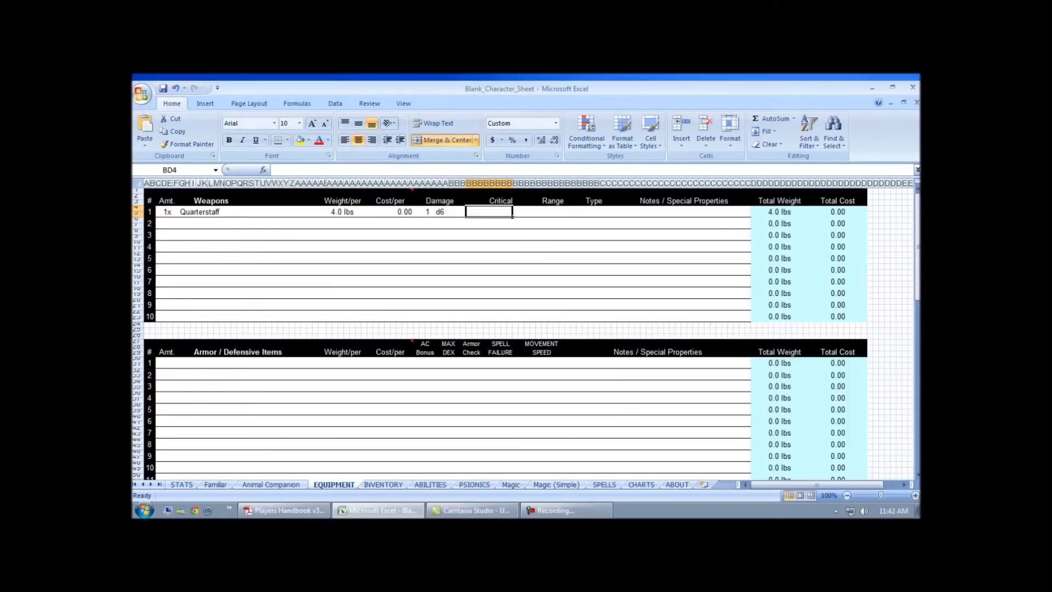
{"action": "type", "text": "20"}
{"action": "type", "text": "-20"}
{"action": "key", "text": "Tab"}
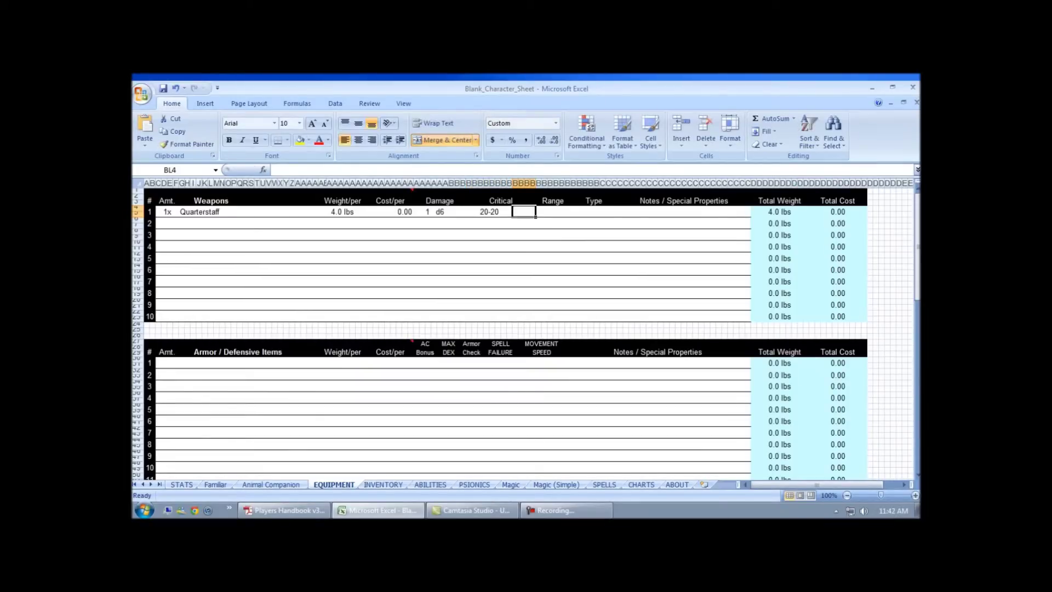
{"action": "type", "text": "x2"}
{"action": "key", "text": "Tab"}
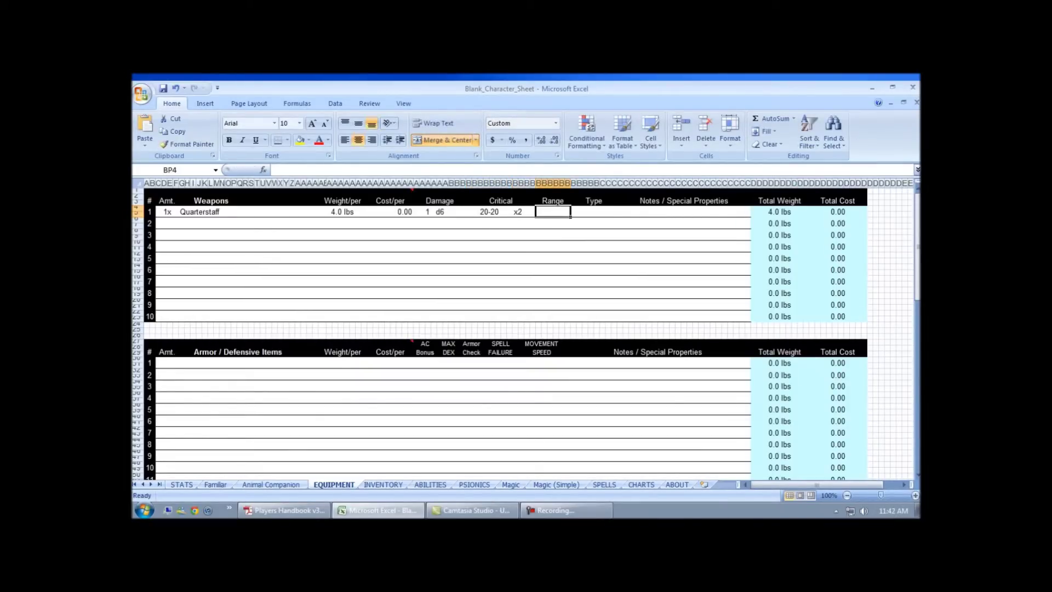
{"action": "type", "text": "Melee"}
{"action": "key", "text": "Tab"}
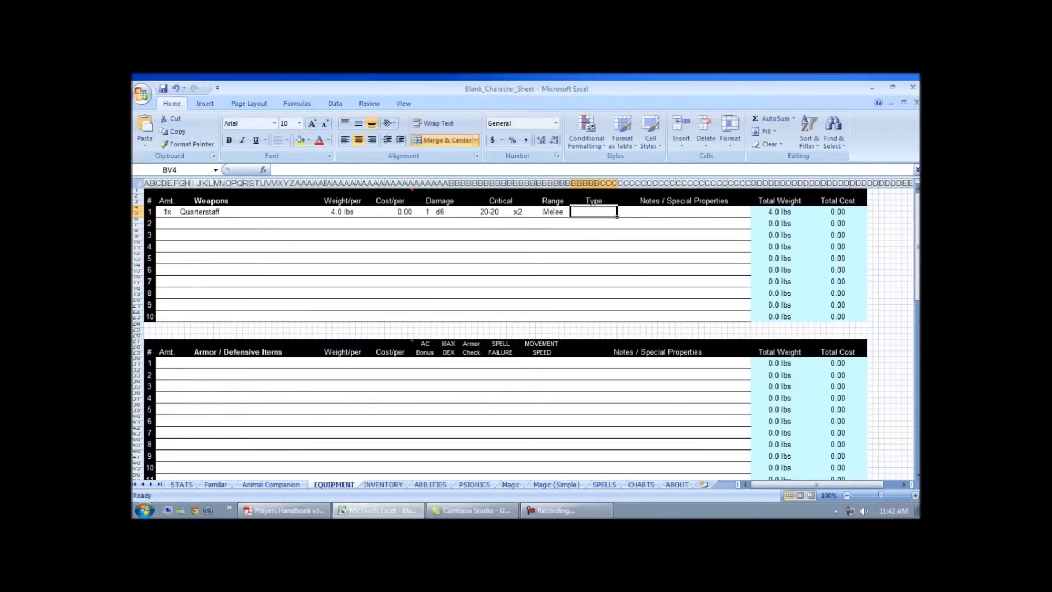
Set the Quarterstaff's type to Bludg and add the note "Can be used as double weapon".
{"action": "type", "text": "Bludg"}
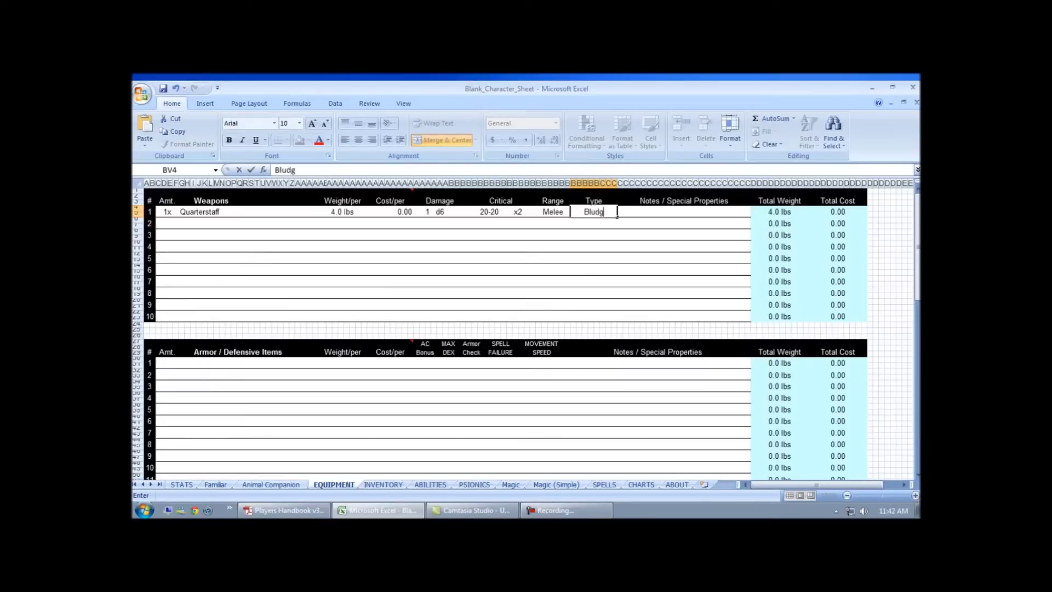
{"action": "key", "text": "Tab"}
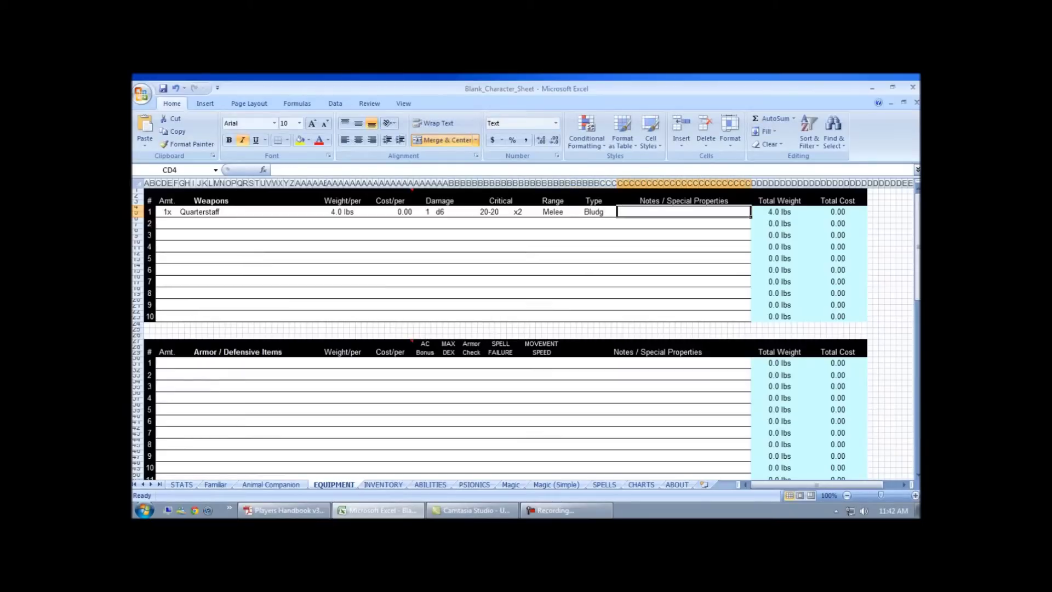
{"action": "type", "text": "Can be us"}
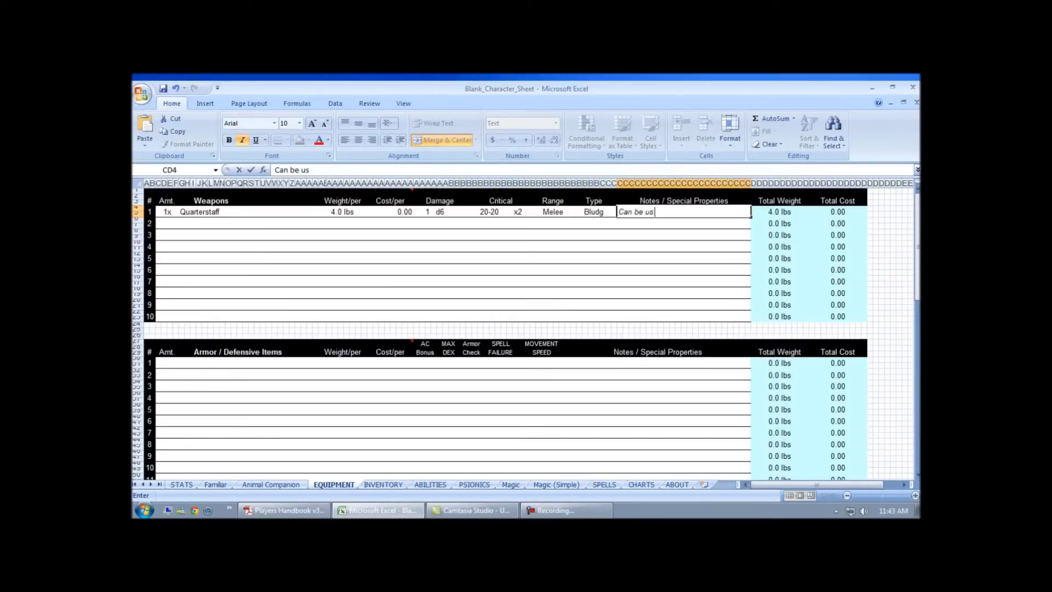
{"action": "type", "text": "ed as double weapon"}
Enter 1x Padded in the first Armor / Defensive Items row with a weight of 10 lbs and a cost of 4.
{"action": "left_click", "coordinate": [167, 362]}
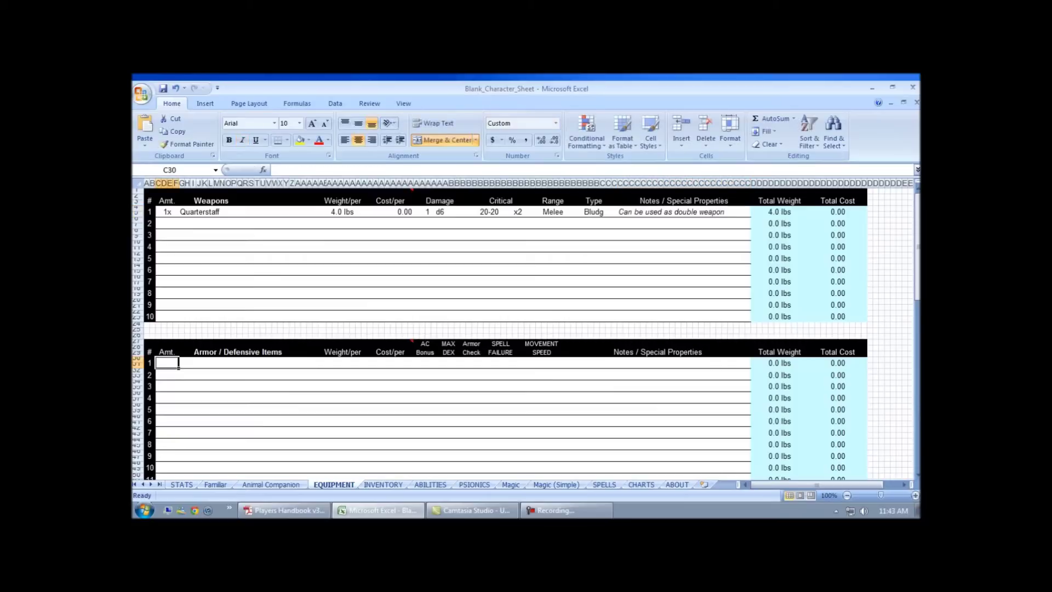
{"action": "type", "text": "1"}
{"action": "key", "text": "Tab"}
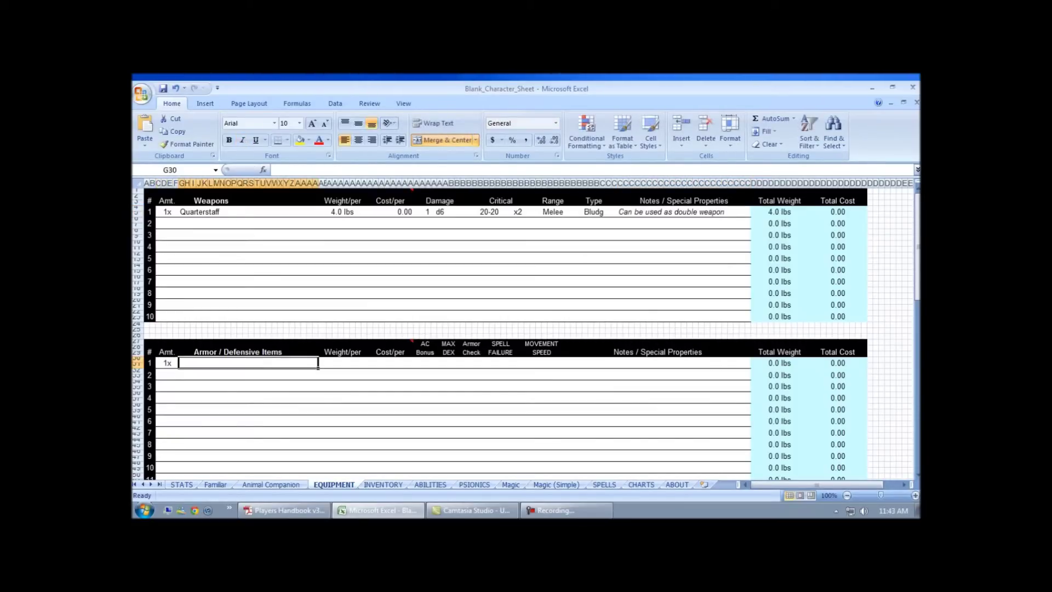
{"action": "type", "text": "Padded"}
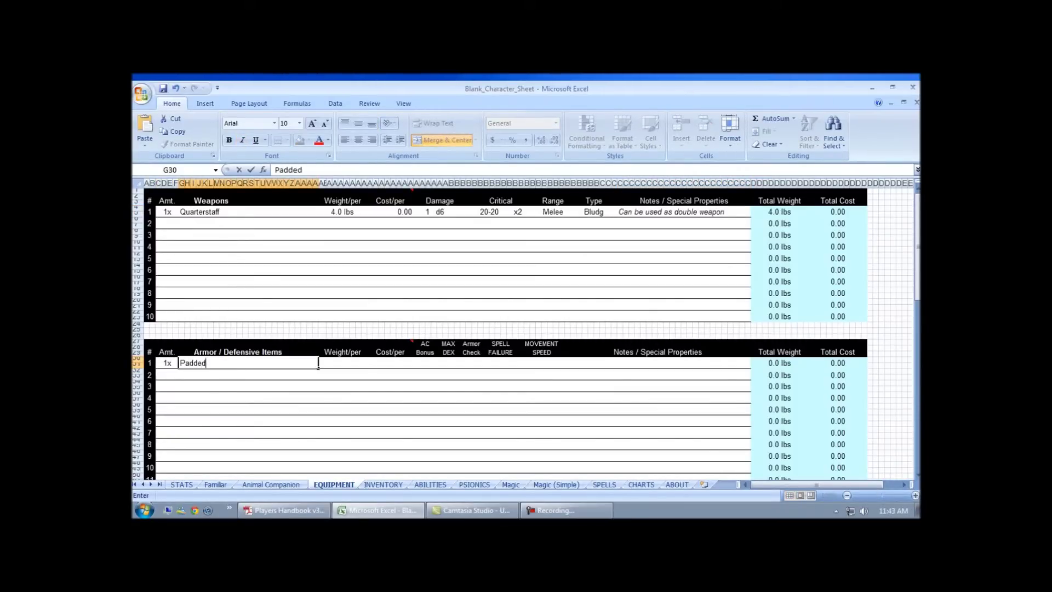
{"action": "key", "text": "Tab"}
{"action": "type", "text": "10"}
{"action": "key", "text": "Tab"}
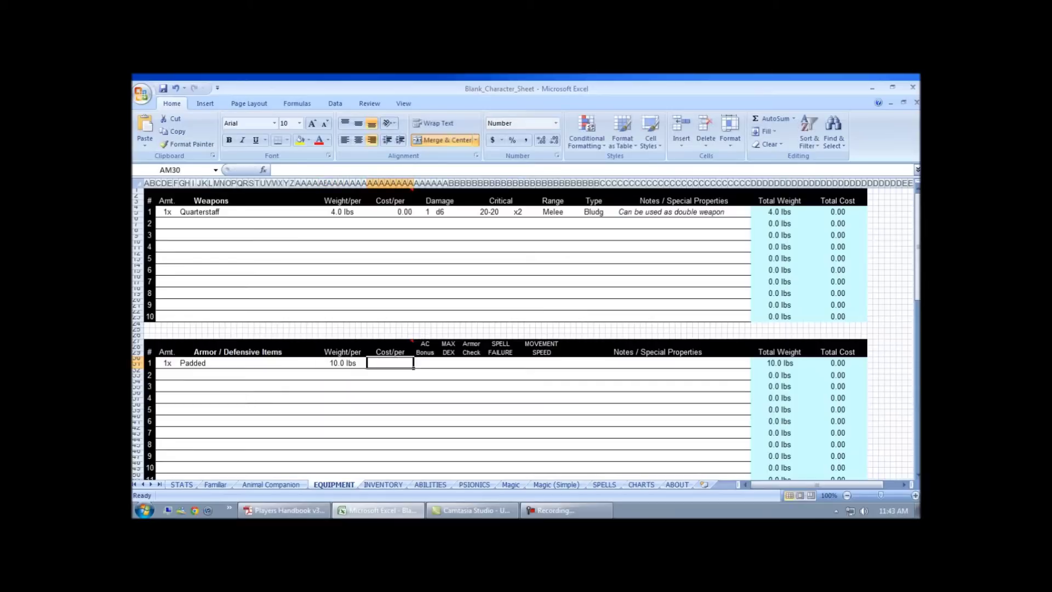
{"action": "type", "text": "4"}
{"action": "key", "text": "Tab"}
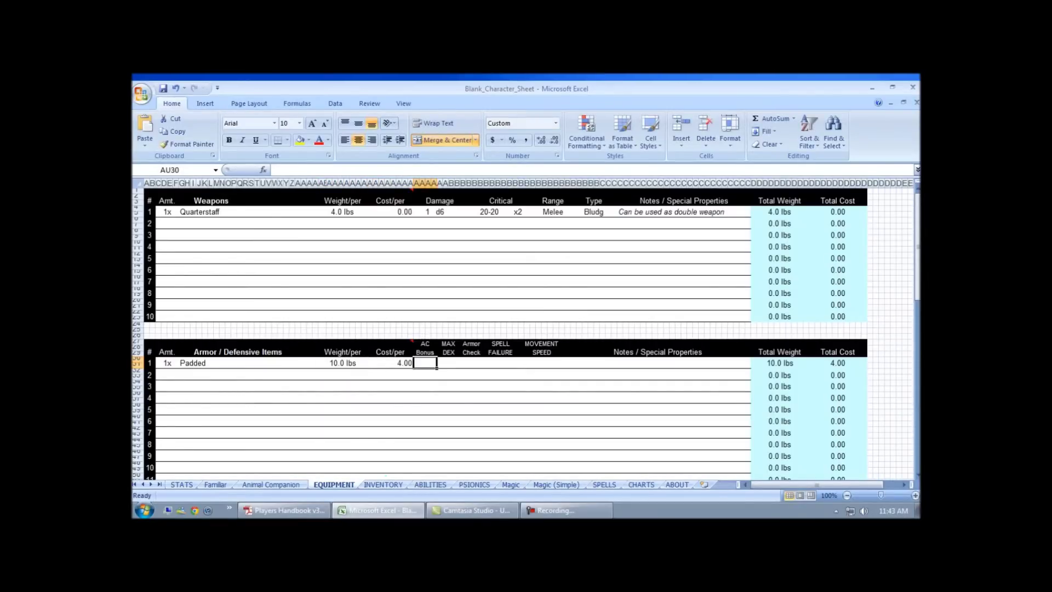
Give the Padded armor AC bonus 1, max Dex 8, armor check 0, spell failure 5% and movement speed 30 ft.
{"action": "type", "text": "1"}
{"action": "key", "text": "Tab"}
{"action": "type", "text": "8"}
{"action": "key", "text": "Tab"}
{"action": "type", "text": "0"}
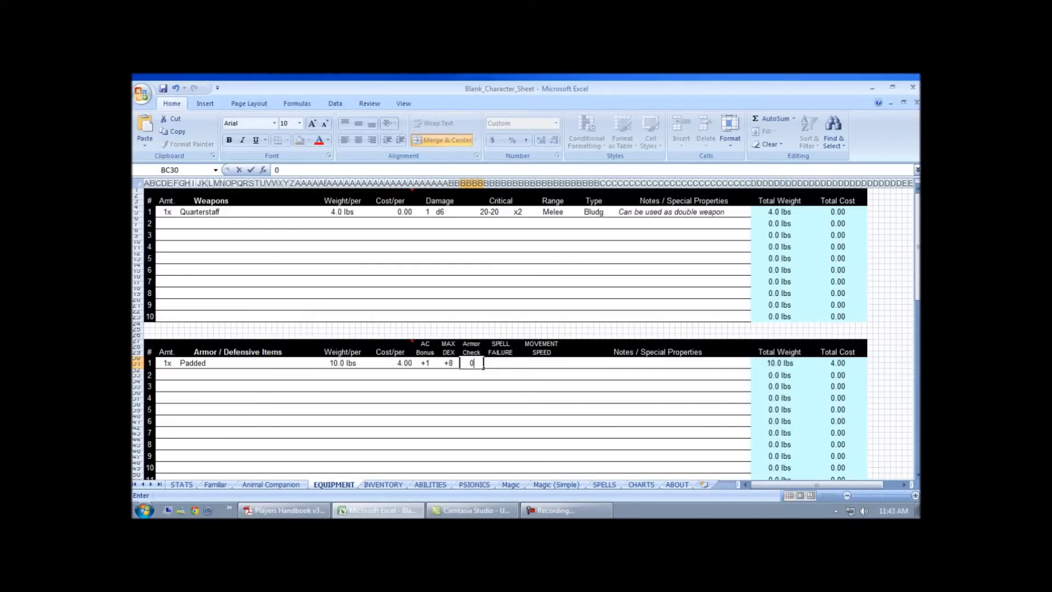
{"action": "key", "text": "Tab"}
{"action": "type", "text": "5"}
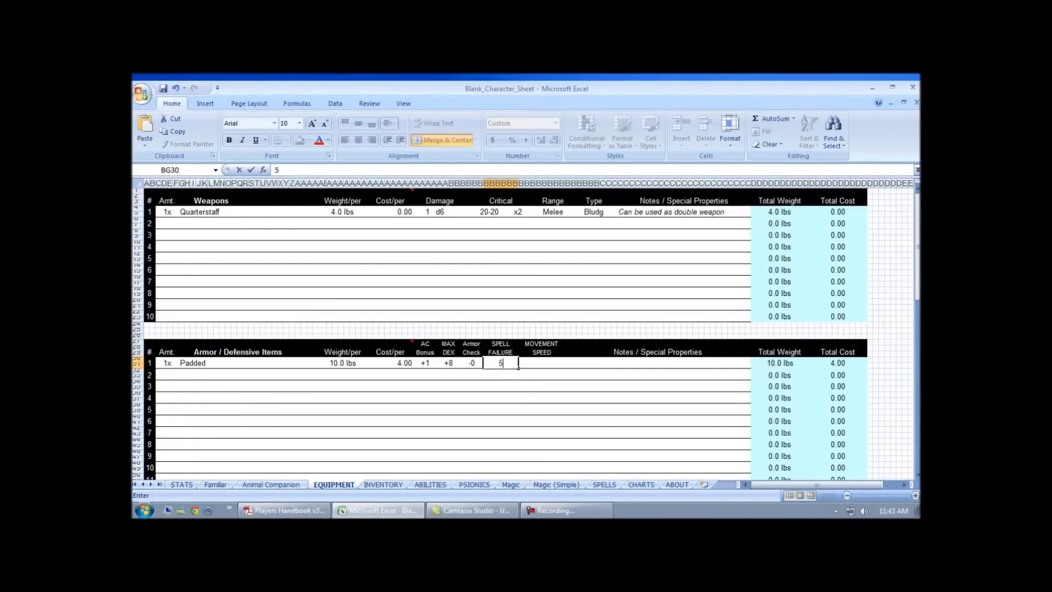
{"action": "key", "text": "Tab"}
{"action": "type", "text": "30"}
{"action": "key", "text": "Tab"}
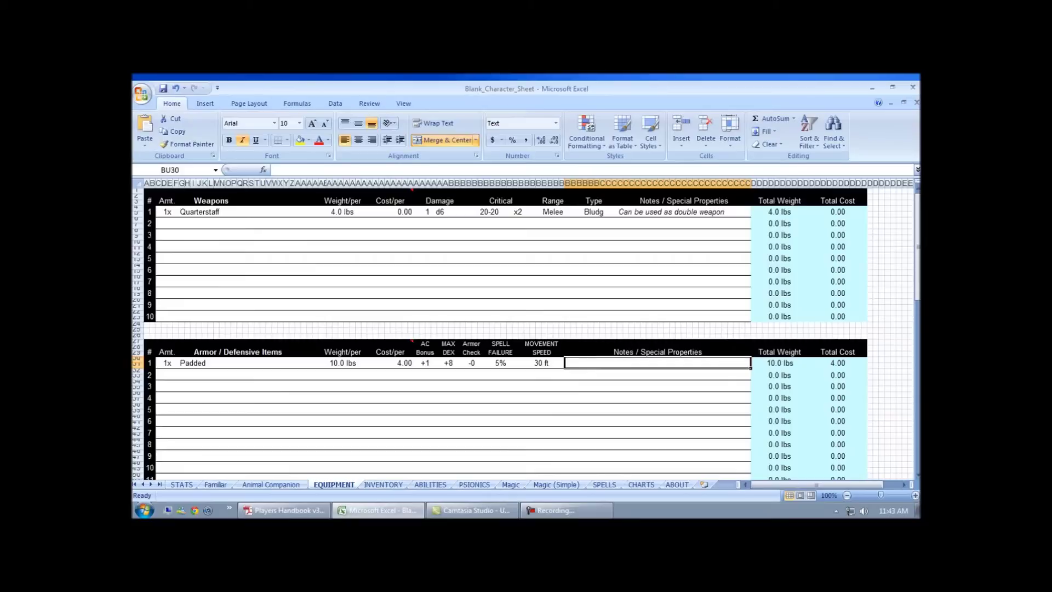
Examine the Padded armor's spell failure entry and the table of wearable item slots below the armor section.
{"action": "scroll", "coordinate": [526, 329], "scroll_direction": "down", "scroll_amount": 1}
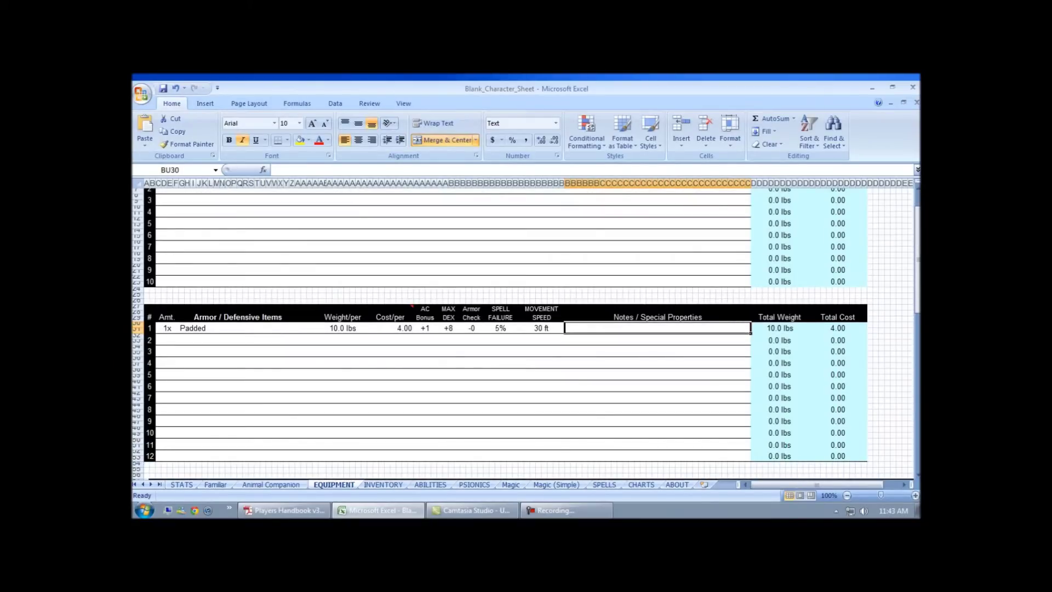
{"action": "scroll", "coordinate": [526, 328], "scroll_direction": "up", "scroll_amount": 1}
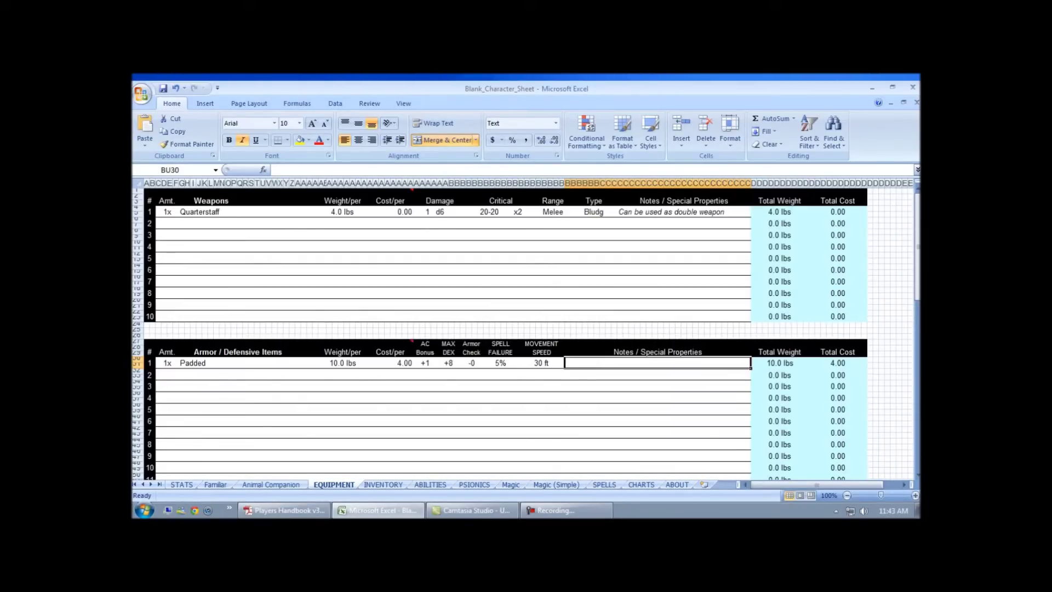
{"action": "left_click", "coordinate": [501, 363]}
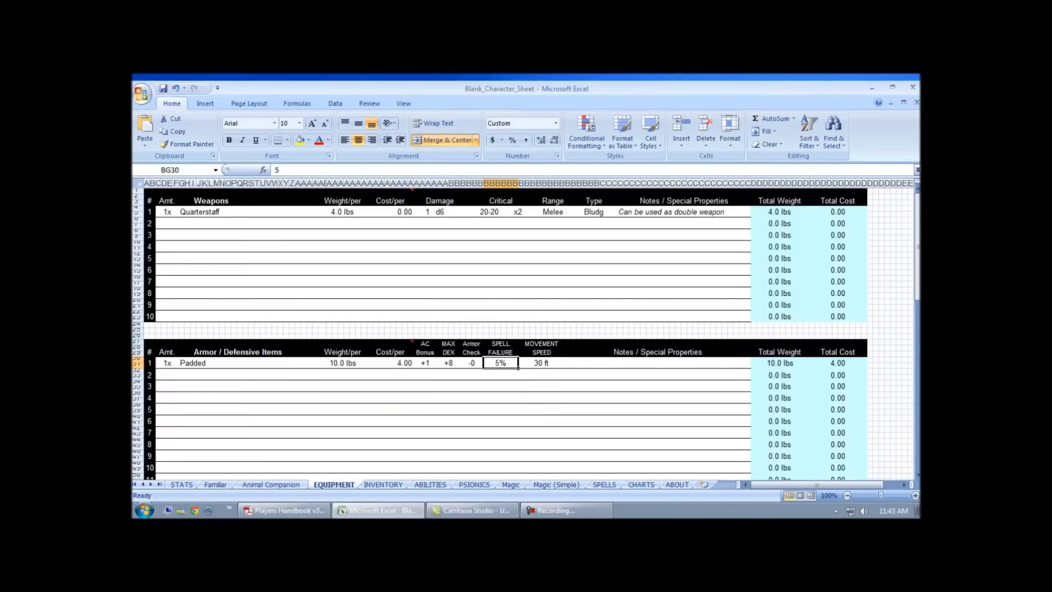
{"action": "scroll", "coordinate": [526, 328], "scroll_direction": "down", "scroll_amount": 1}
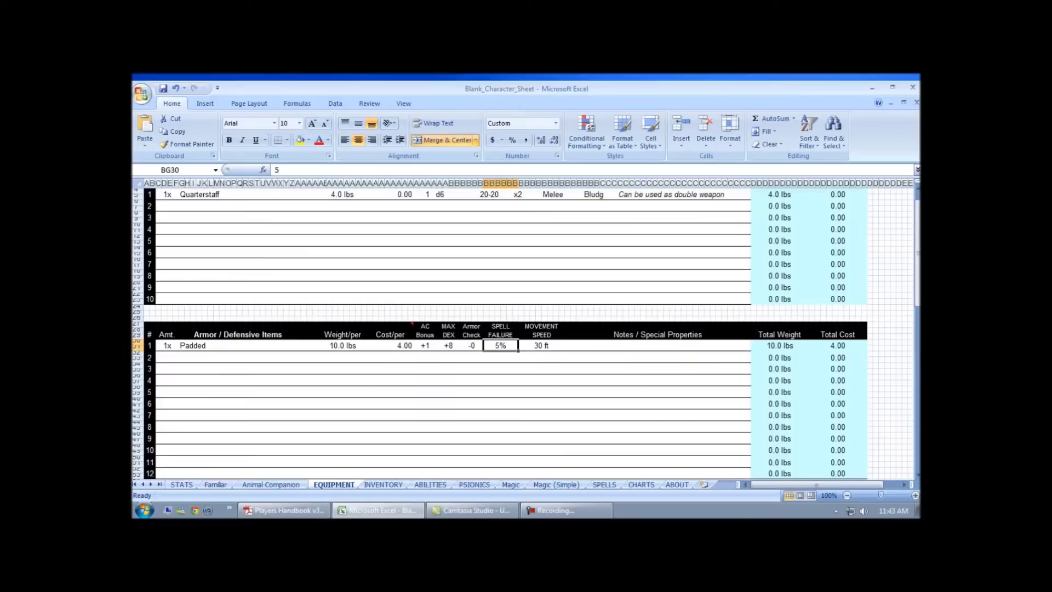
{"action": "scroll", "coordinate": [526, 329], "scroll_direction": "down", "scroll_amount": 4}
{"action": "scroll", "coordinate": [526, 328], "scroll_direction": "up", "scroll_amount": 4}
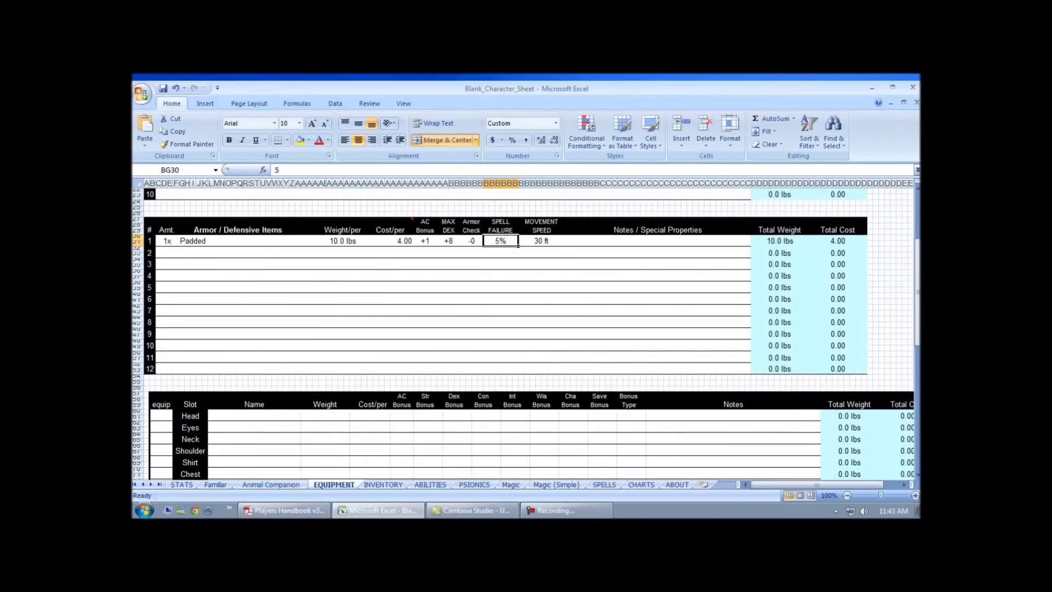
{"action": "scroll", "coordinate": [526, 329], "scroll_direction": "down", "scroll_amount": 8}
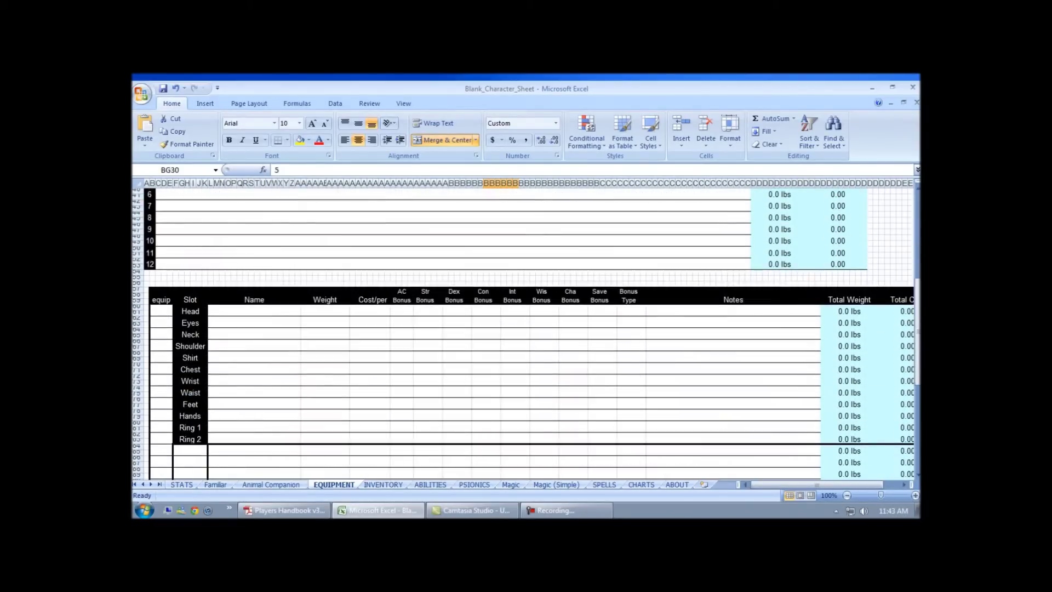
{"action": "scroll", "coordinate": [526, 329], "scroll_direction": "down", "scroll_amount": 1}
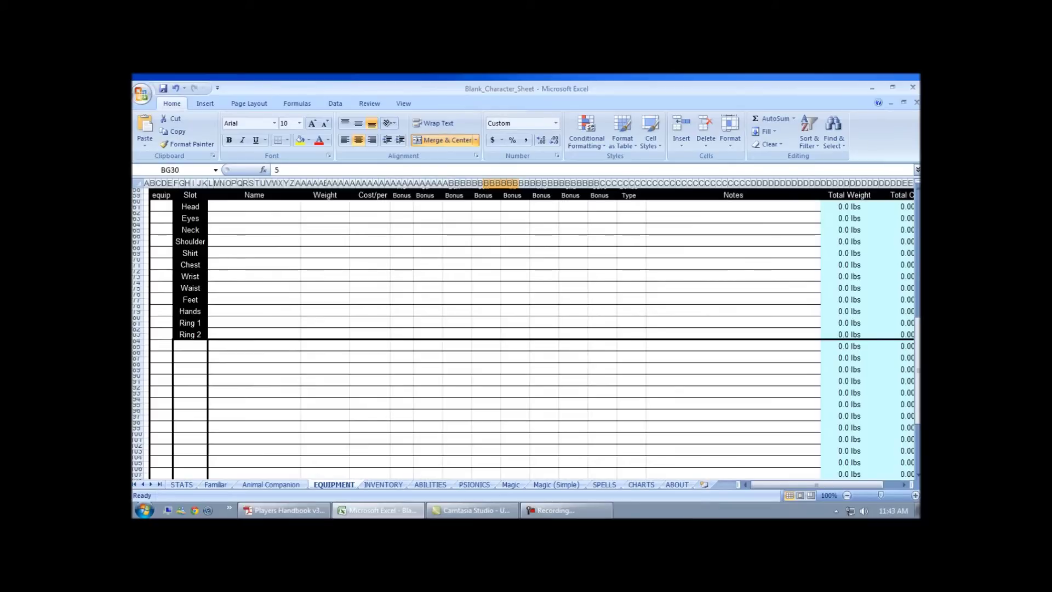
{"action": "scroll", "coordinate": [526, 329], "scroll_direction": "up", "scroll_amount": 3}
{"action": "scroll", "coordinate": [526, 328], "scroll_direction": "down", "scroll_amount": 2}
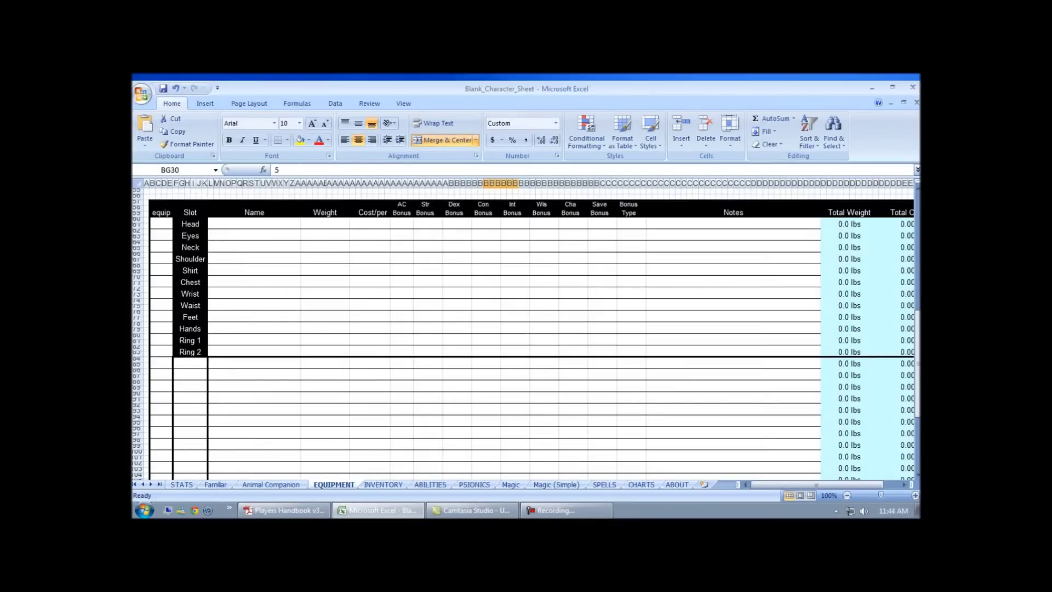
Inspect the name cells of the Head and Feet slots and the total weight formula in the equipment summary.
{"action": "left_click", "coordinate": [255, 224]}
{"action": "left_click", "coordinate": [254, 317]}
{"action": "scroll", "coordinate": [526, 329], "scroll_direction": "up", "scroll_amount": 3}
{"action": "scroll", "coordinate": [526, 329], "scroll_direction": "down", "scroll_amount": 2}
{"action": "scroll", "coordinate": [526, 329], "scroll_direction": "down", "scroll_amount": 12}
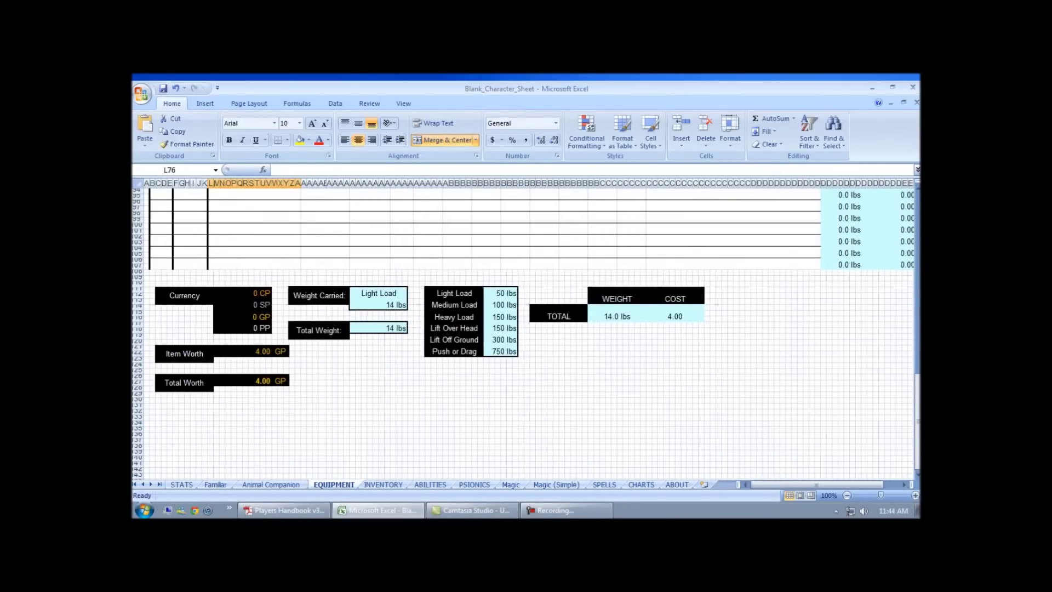
{"action": "left_click", "coordinate": [378, 328]}
Try a Quarterstaff amount of 2, check the weight totals in the equipment summary, and undo the amount change.
{"action": "scroll", "coordinate": [526, 329], "scroll_direction": "up", "scroll_amount": 20}
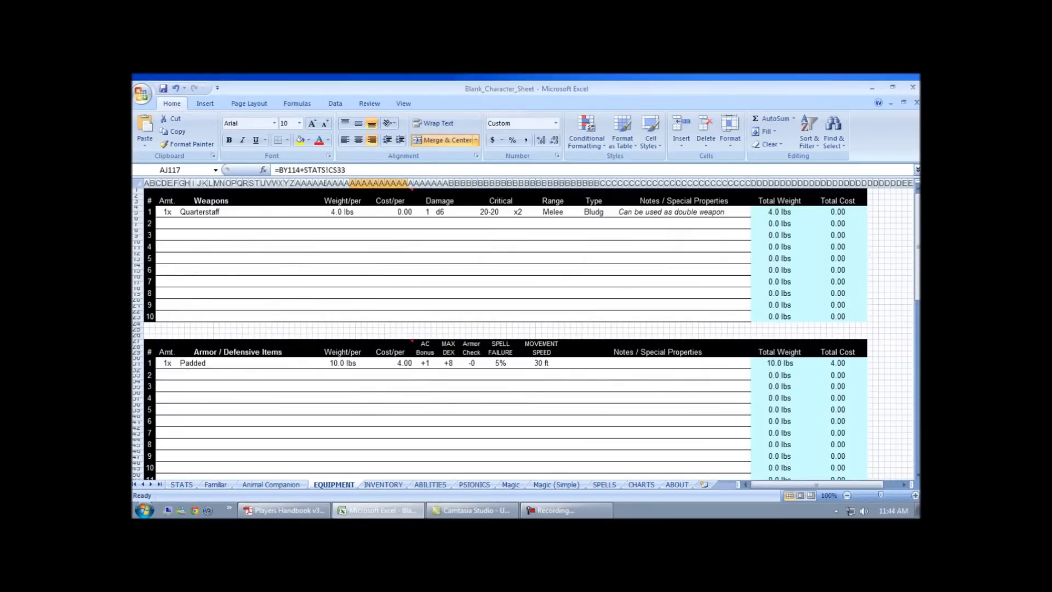
{"action": "left_click", "coordinate": [342, 363]}
{"action": "left_click", "coordinate": [167, 362]}
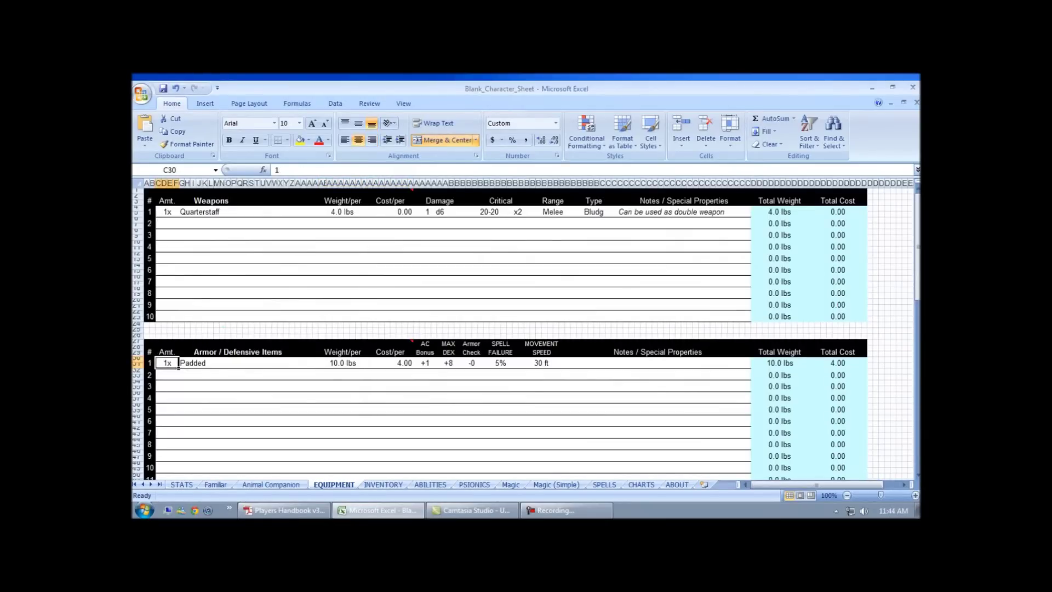
{"action": "left_click", "coordinate": [167, 211]}
{"action": "type", "text": "2"}
{"action": "key", "text": "Return"}
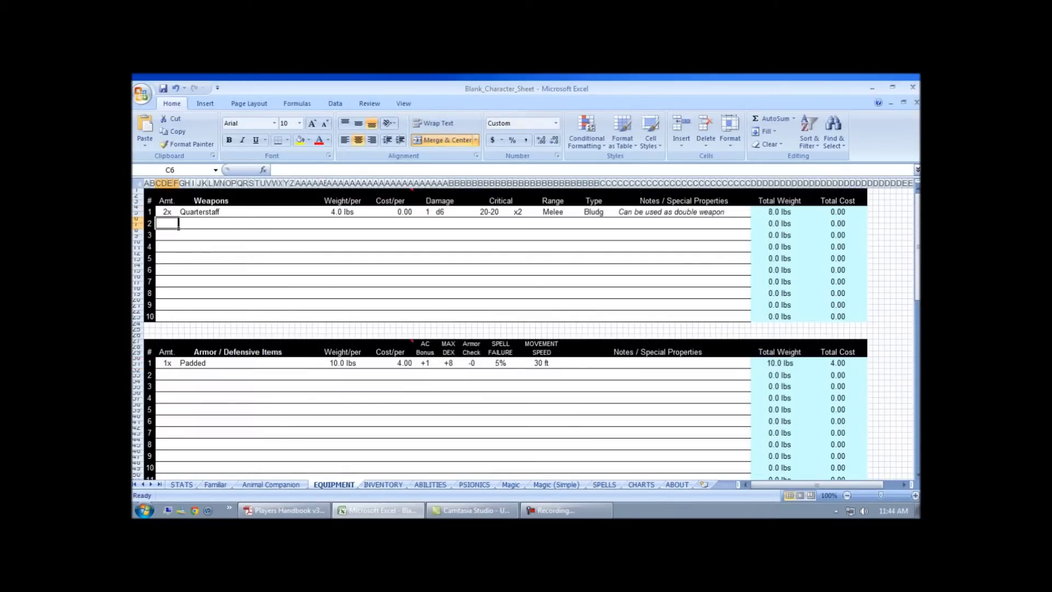
{"action": "scroll", "coordinate": [523, 328], "scroll_direction": "down", "scroll_amount": 20}
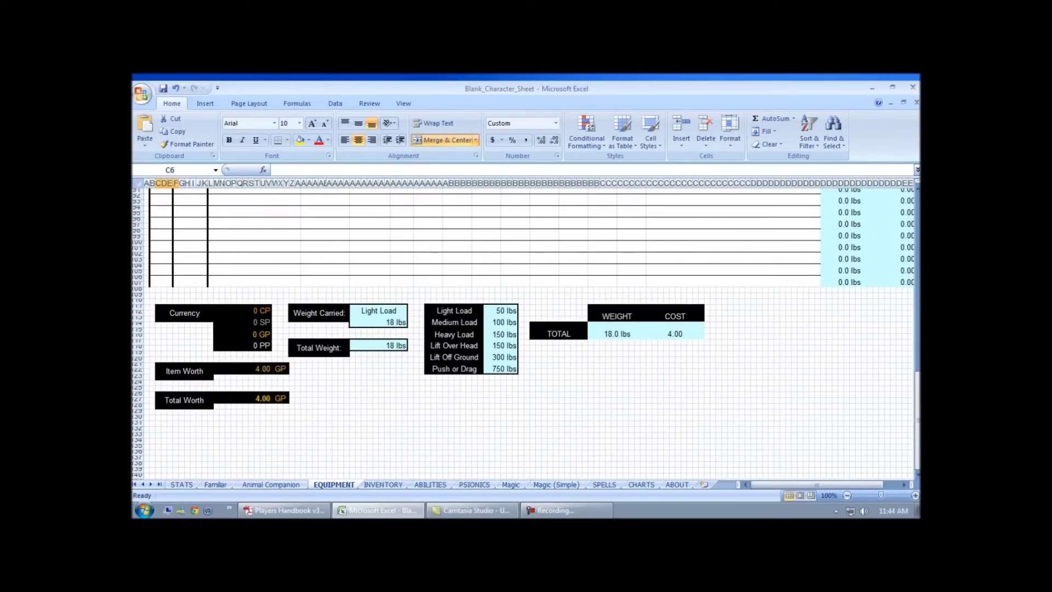
{"action": "key", "text": "ctrl+z"}
Review the currency, load and weight totals, the Padded armor's cost cell and the wearable item slot table.
{"action": "scroll", "coordinate": [523, 334], "scroll_direction": "down", "scroll_amount": 20}
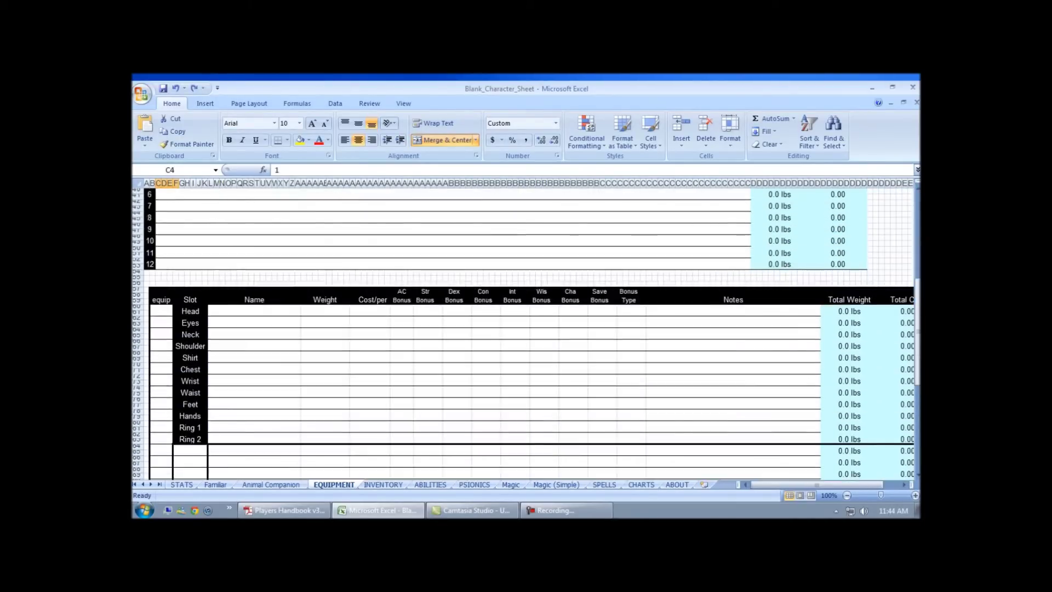
{"action": "scroll", "coordinate": [523, 328], "scroll_direction": "down", "scroll_amount": 3}
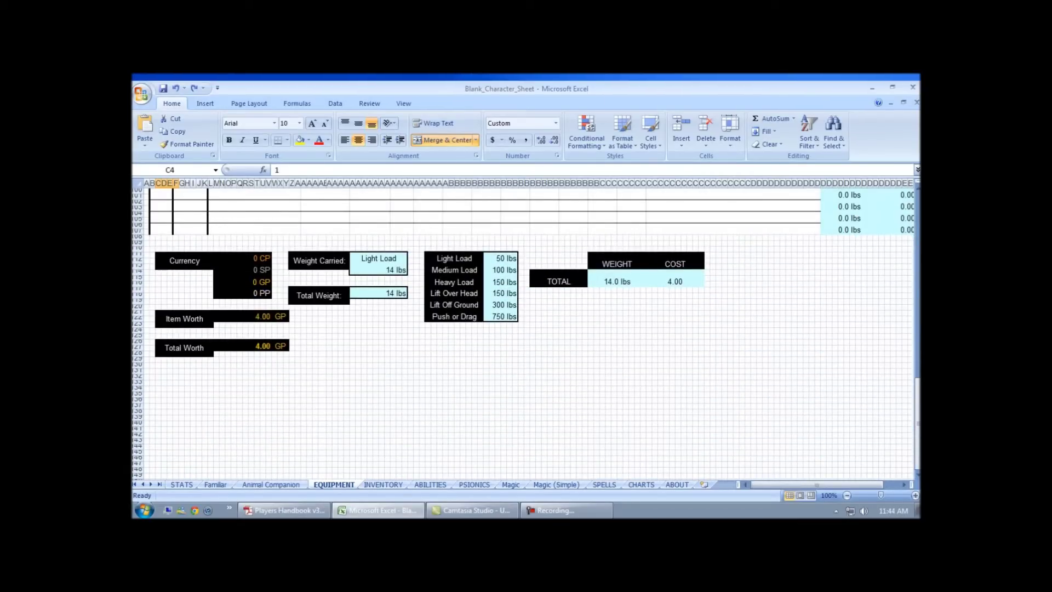
{"action": "scroll", "coordinate": [524, 334], "scroll_direction": "up", "scroll_amount": 12}
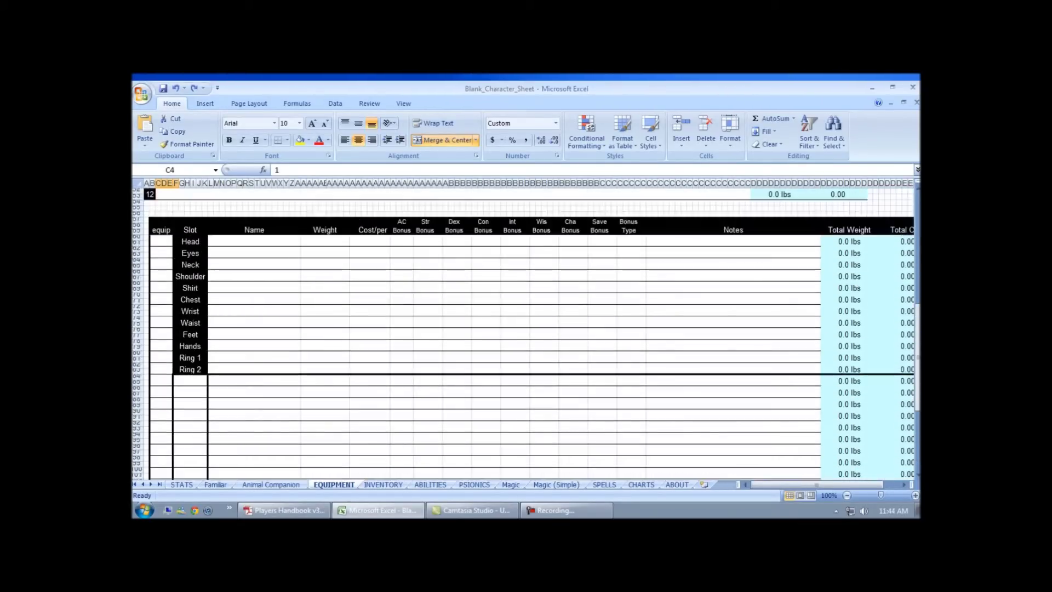
{"action": "left_click", "coordinate": [390, 293]}
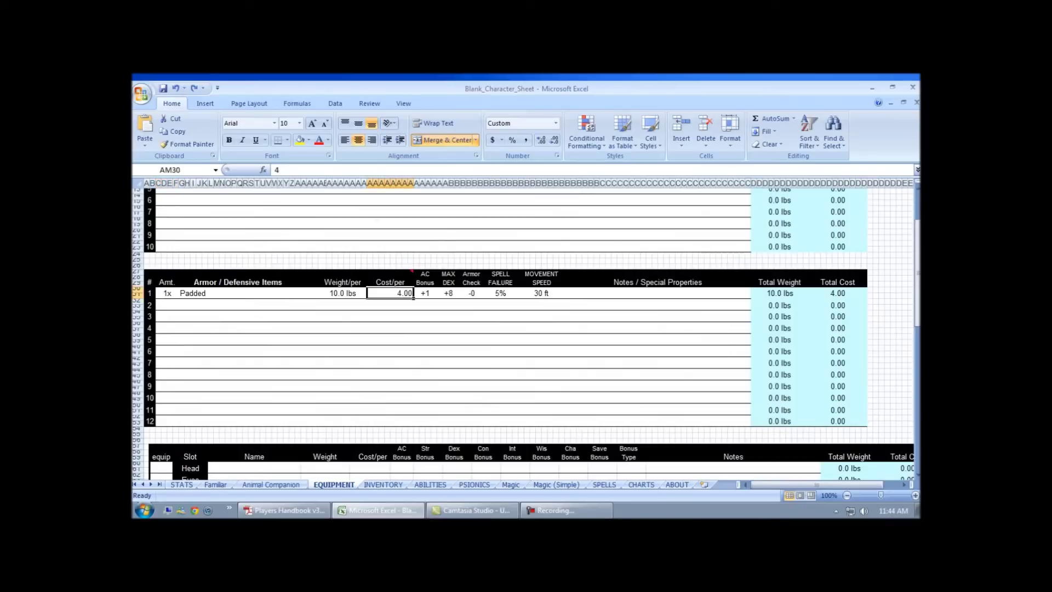
{"action": "scroll", "coordinate": [526, 334], "scroll_direction": "down", "scroll_amount": 4}
{"action": "scroll", "coordinate": [526, 334], "scroll_direction": "up", "scroll_amount": 1}
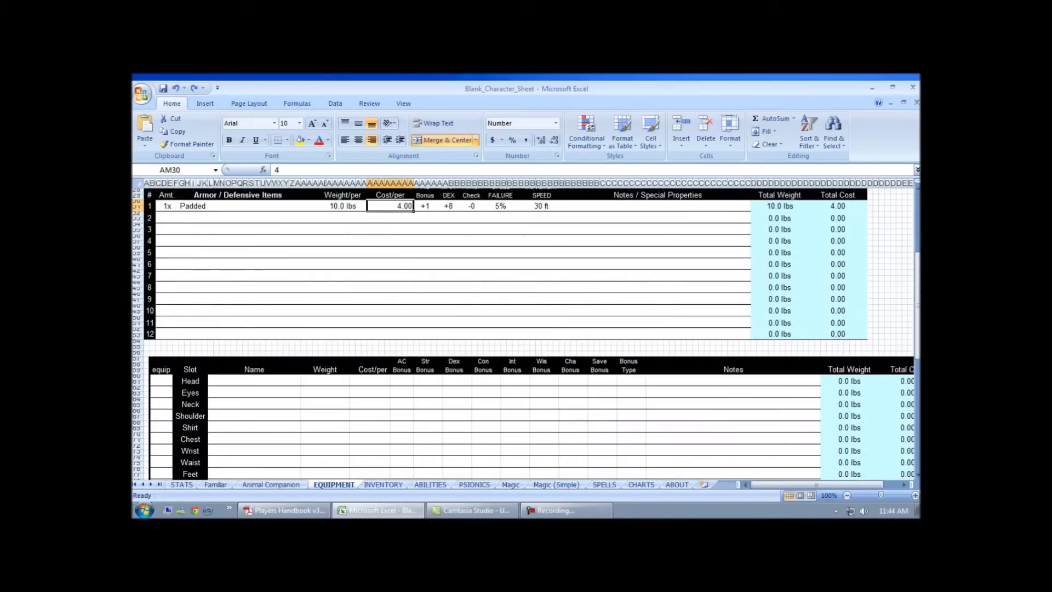
{"action": "scroll", "coordinate": [526, 334], "scroll_direction": "down", "scroll_amount": 2}
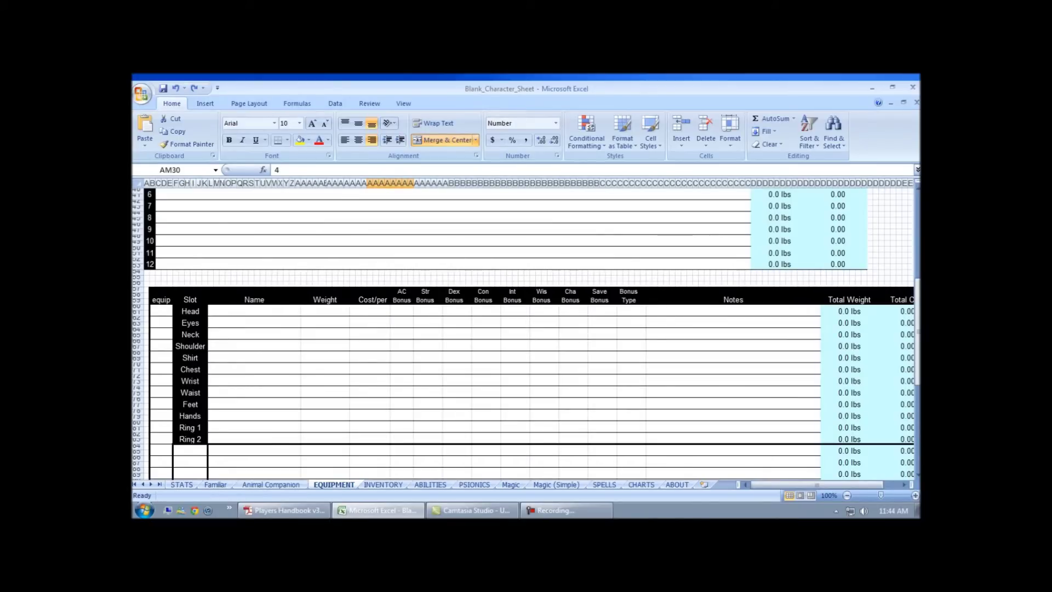
{"action": "scroll", "coordinate": [526, 334], "scroll_direction": "down", "scroll_amount": 1}
{"action": "scroll", "coordinate": [526, 334], "scroll_direction": "up", "scroll_amount": 4}
{"action": "scroll", "coordinate": [526, 334], "scroll_direction": "down", "scroll_amount": 1}
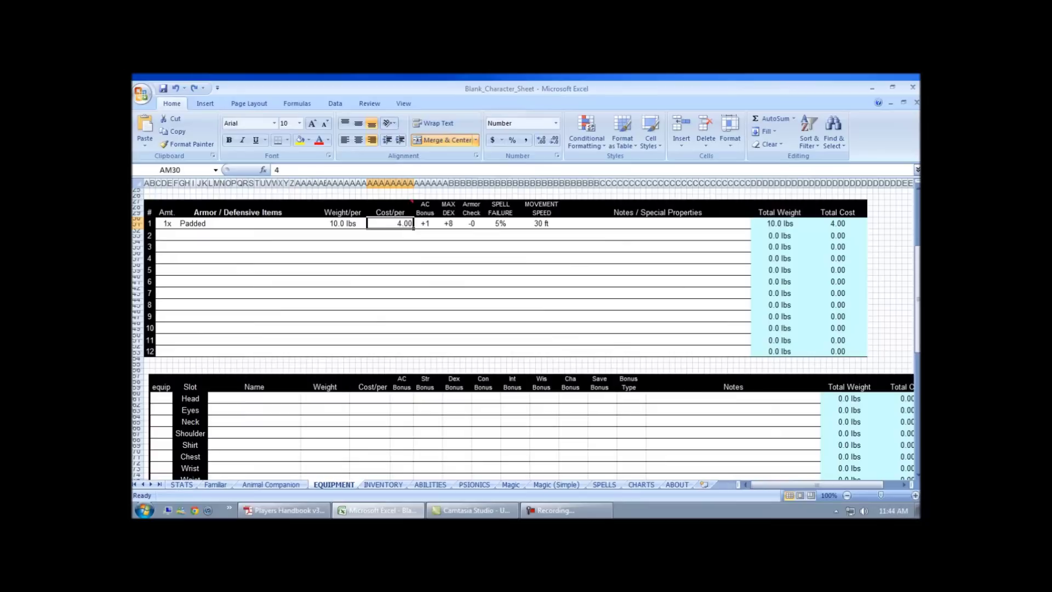
Look over the empty second armor row and the name, weight and cost cells of the Ring 1 slot.
{"action": "left_click", "coordinate": [186, 235]}
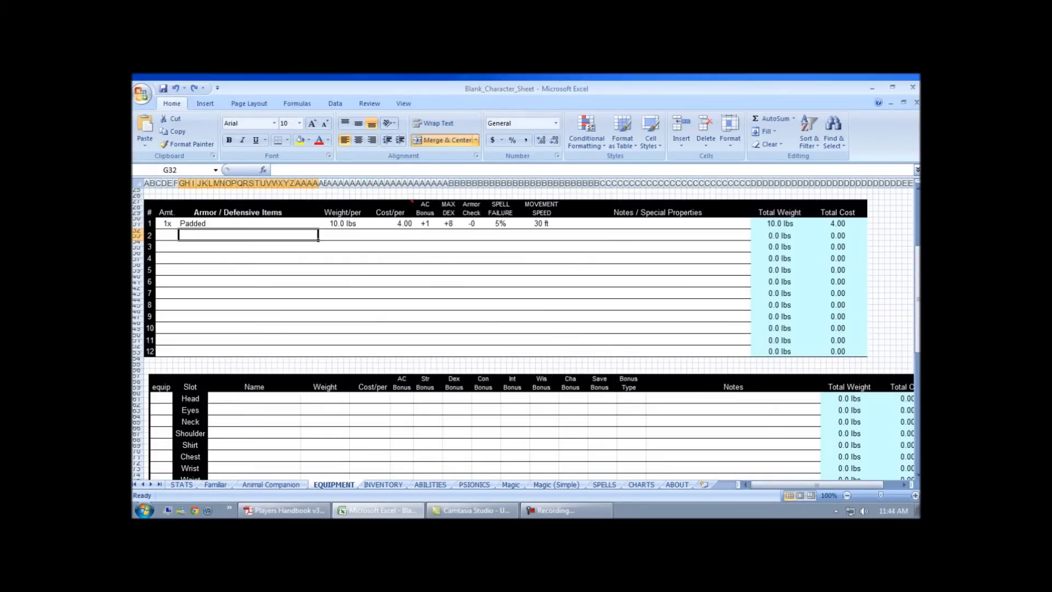
{"action": "scroll", "coordinate": [526, 334], "scroll_direction": "down", "scroll_amount": 5}
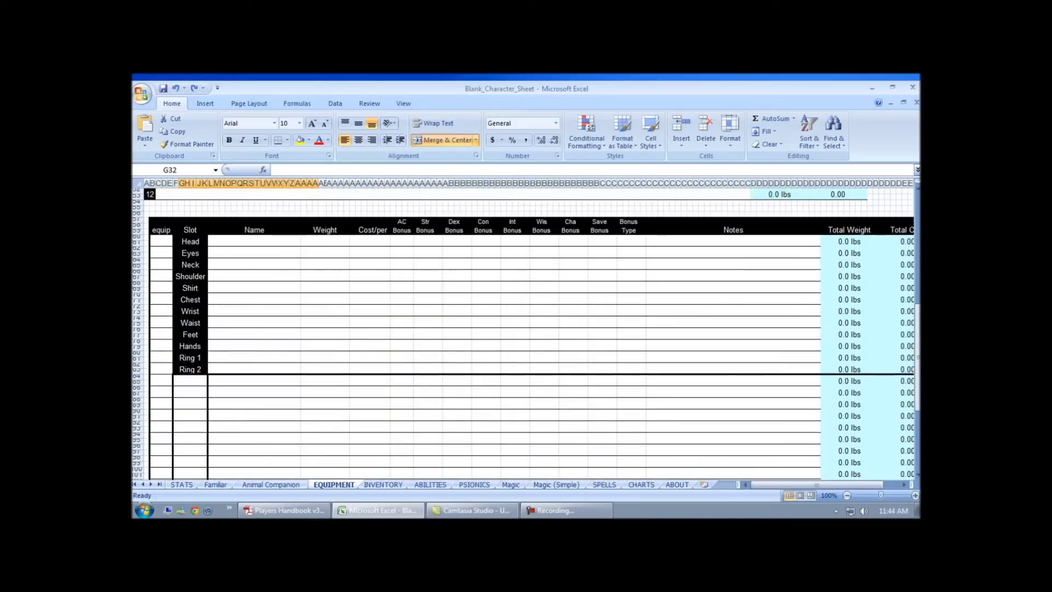
{"action": "left_click", "coordinate": [254, 357]}
{"action": "left_click", "coordinate": [325, 357]}
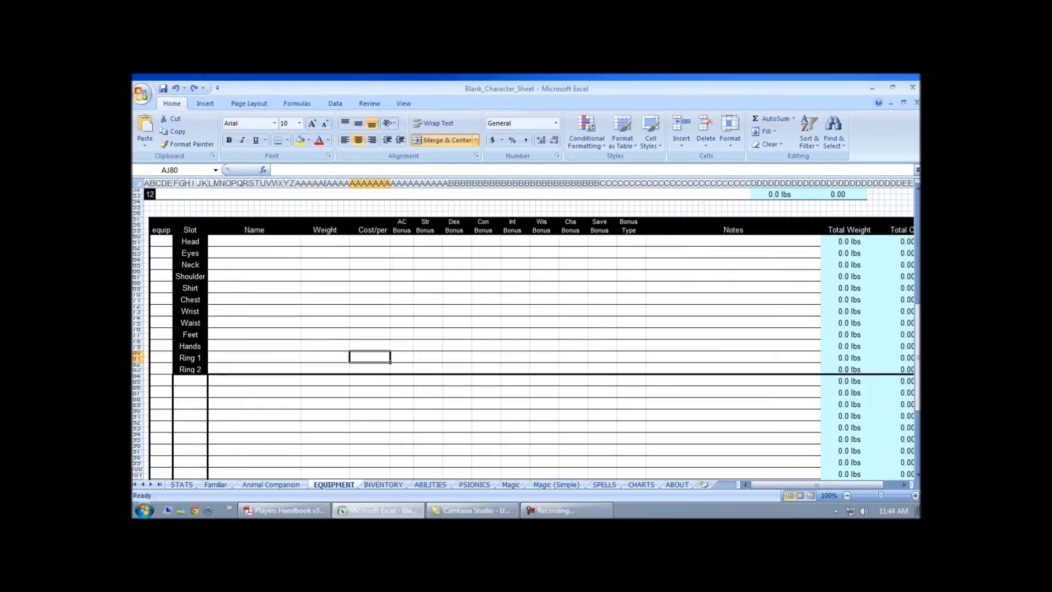
{"action": "left_click", "coordinate": [370, 357]}
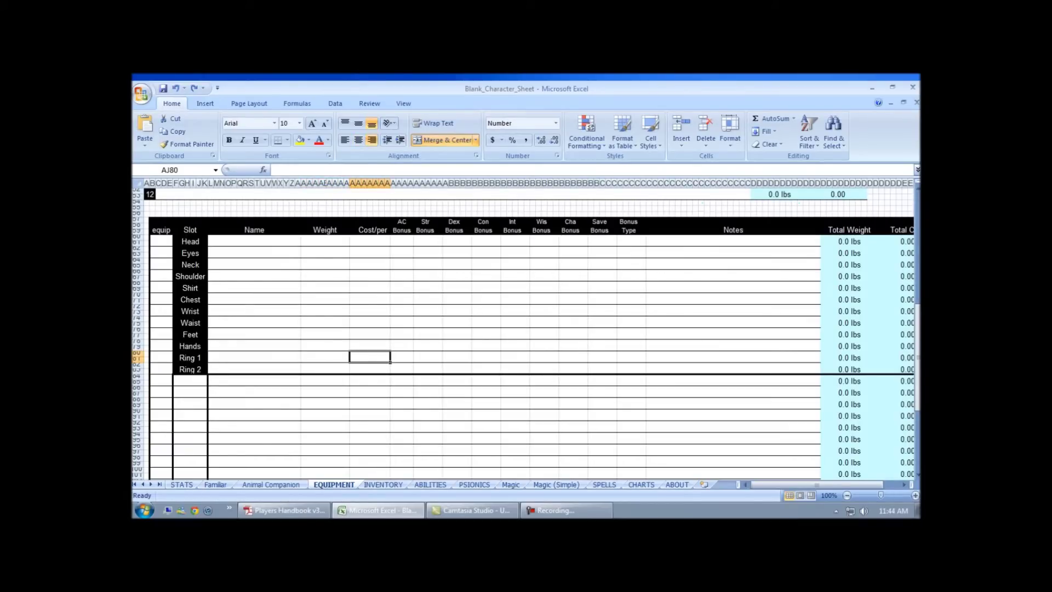
Look over the second armor row and the currency, load and worth totals in the equipment summary.
{"action": "scroll", "coordinate": [526, 334], "scroll_direction": "up", "scroll_amount": 4}
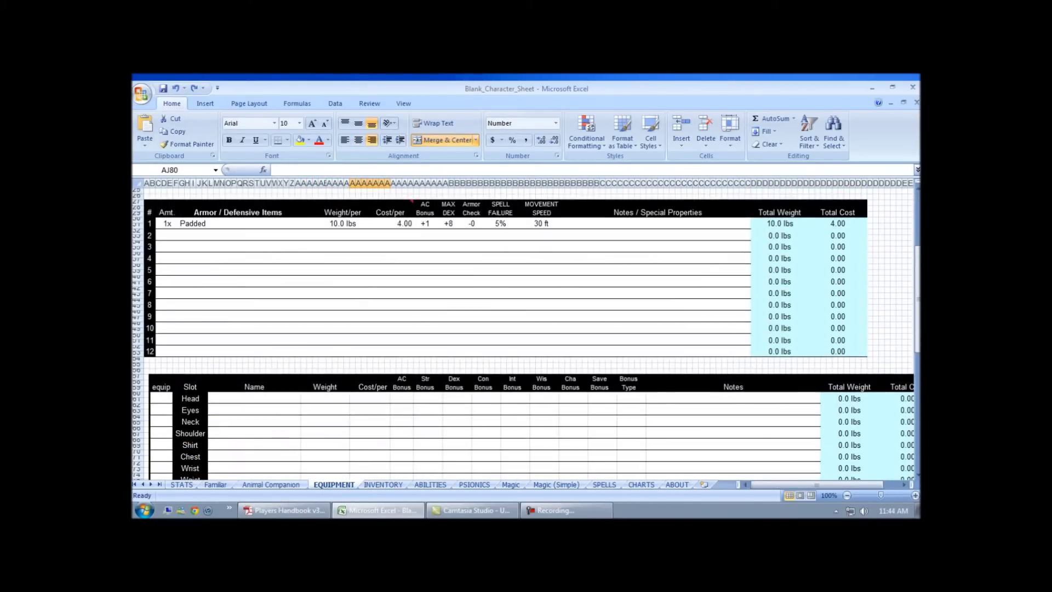
{"action": "scroll", "coordinate": [526, 334], "scroll_direction": "down", "scroll_amount": 2}
{"action": "scroll", "coordinate": [526, 334], "scroll_direction": "up", "scroll_amount": 3}
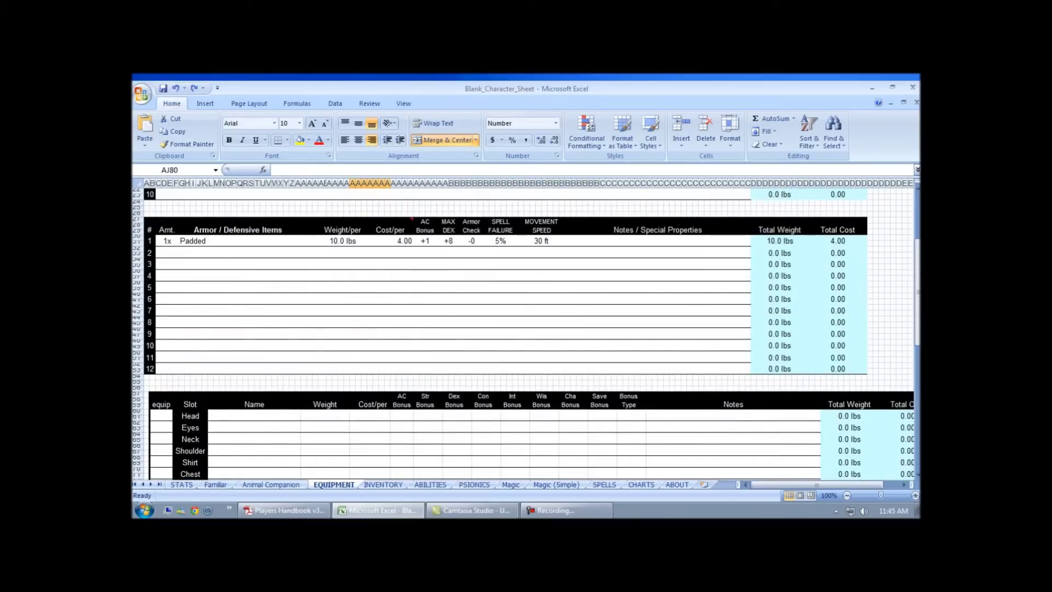
{"action": "left_click", "coordinate": [180, 252]}
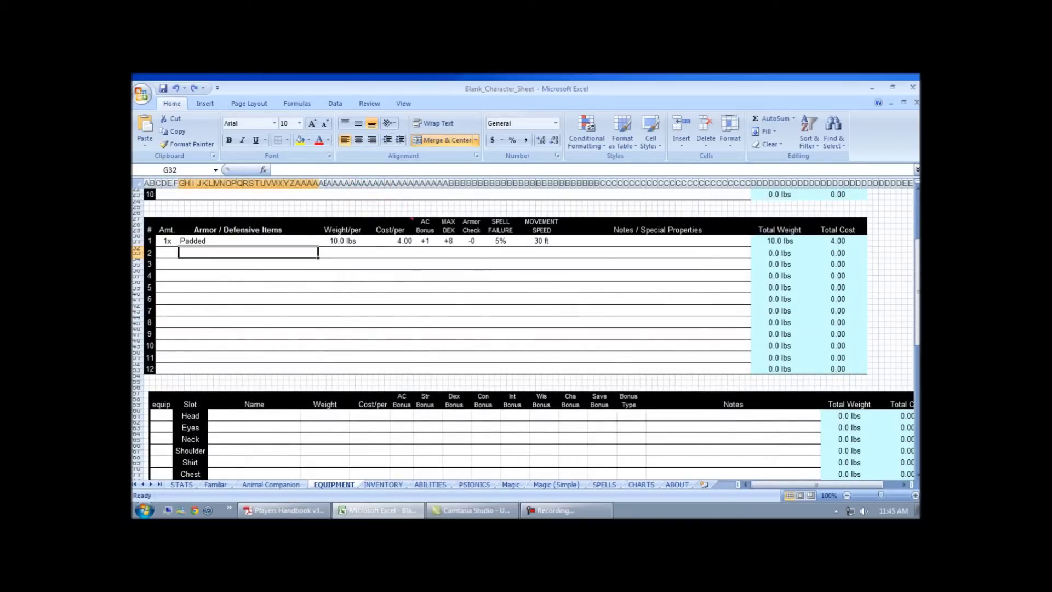
{"action": "scroll", "coordinate": [526, 334], "scroll_direction": "down", "scroll_amount": 20}
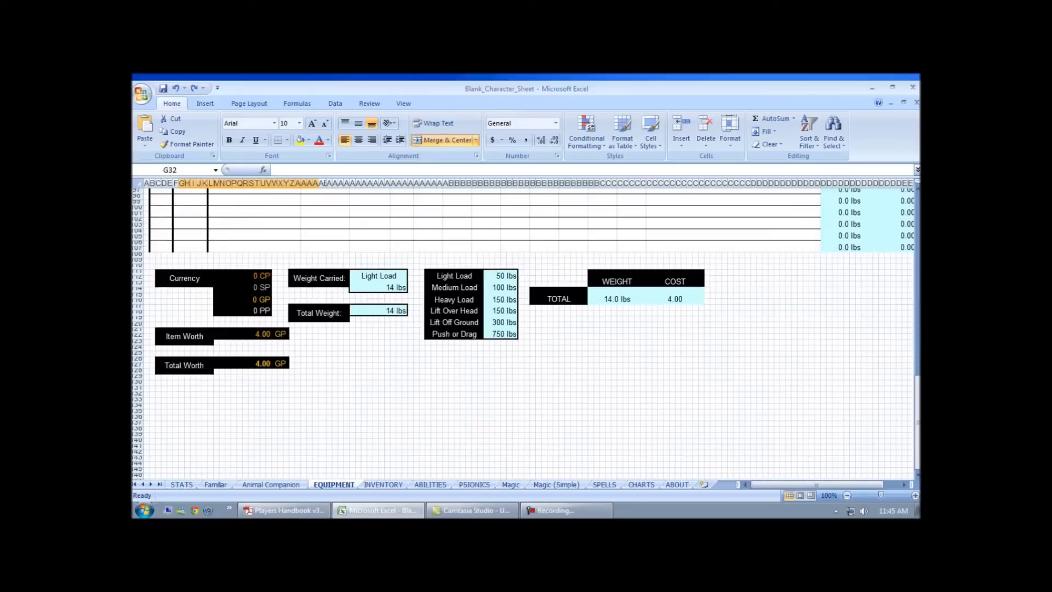
{"action": "scroll", "coordinate": [526, 335], "scroll_direction": "up", "scroll_amount": 2}
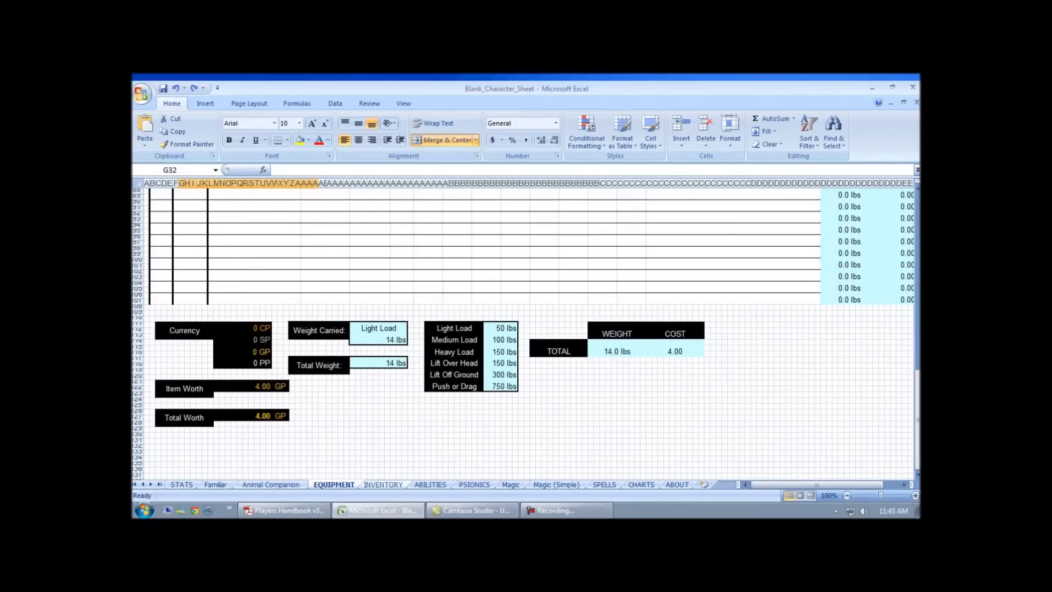
Add one Spell Component Pouch to the first row of the INVENTORY sheet, with weight 1 lb and cost 1.
{"action": "key", "text": "ctrl+Page_Down"}
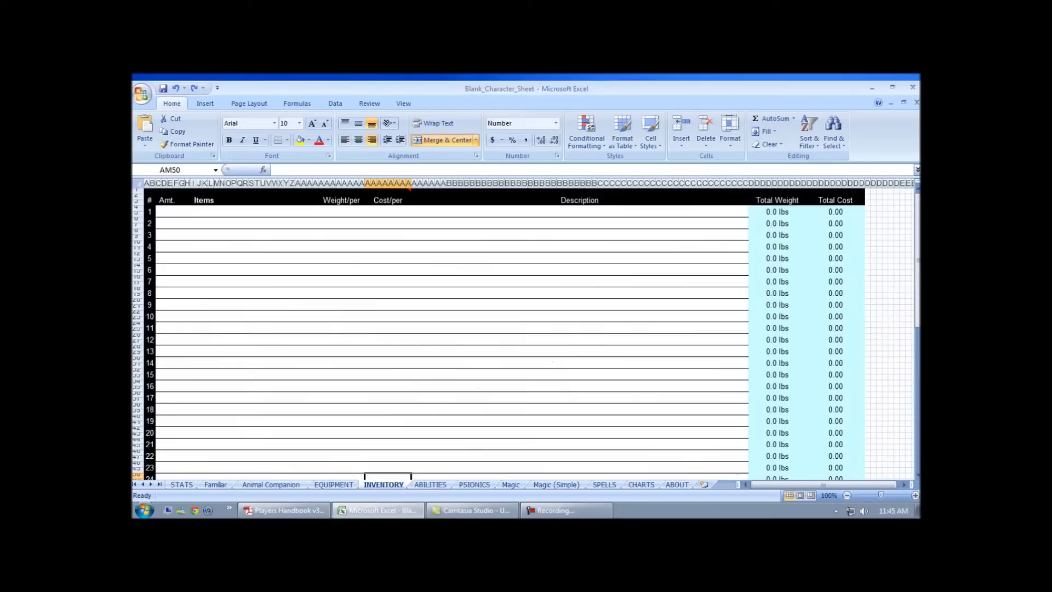
{"action": "left_click", "coordinate": [167, 212]}
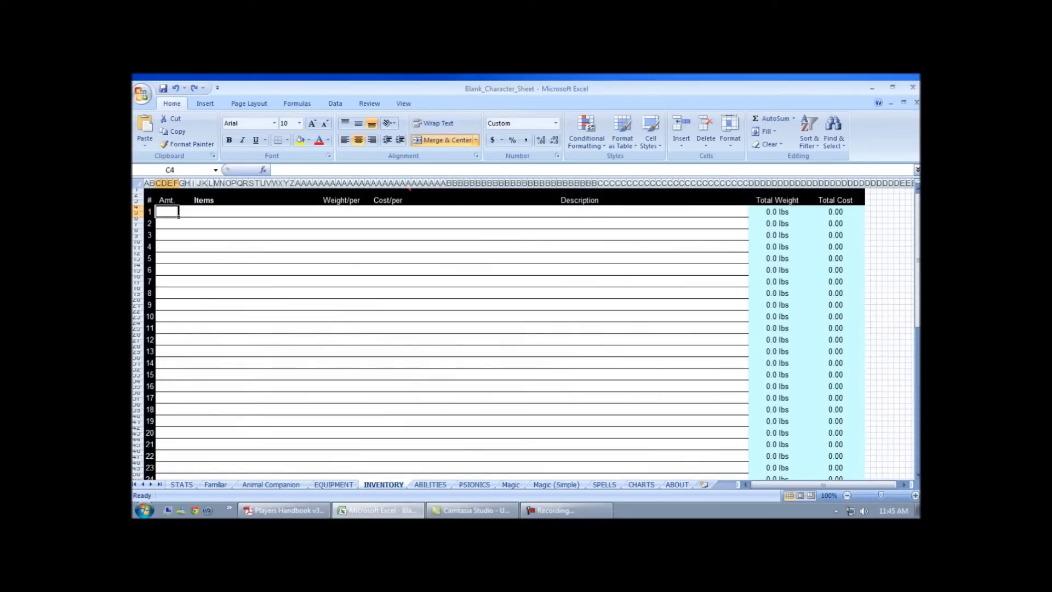
{"action": "type", "text": "1"}
{"action": "key", "text": "Tab"}
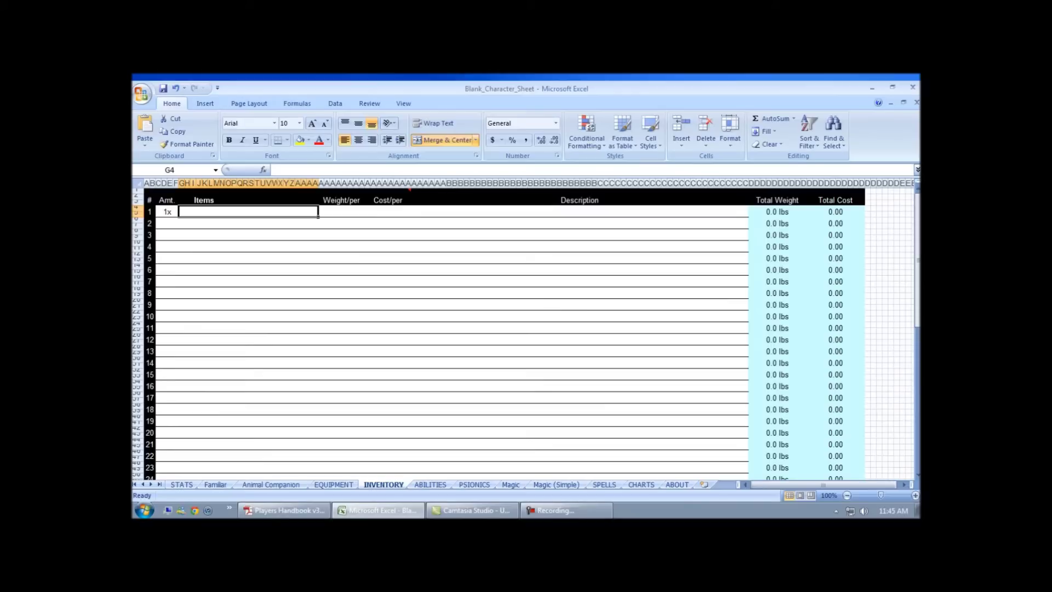
{"action": "type", "text": "Spell Component Pouch"}
{"action": "key", "text": "Tab"}
{"action": "type", "text": "1"}
{"action": "key", "text": "Tab"}
{"action": "type", "text": "1"}
{"action": "key", "text": "Return"}
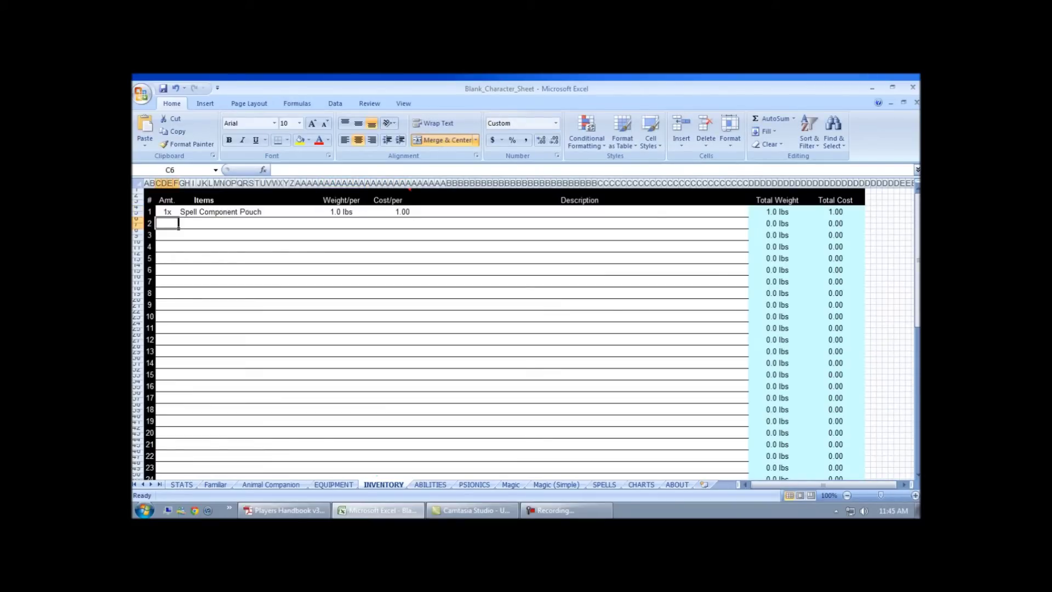
Record 5 GP in the currency block of the EQUIPMENT sheet.
{"action": "scroll", "coordinate": [446, 334], "scroll_direction": "down", "scroll_amount": 8}
{"action": "scroll", "coordinate": [446, 334], "scroll_direction": "up", "scroll_amount": 8}
{"action": "scroll", "coordinate": [447, 334], "scroll_direction": "down", "scroll_amount": 8}
{"action": "scroll", "coordinate": [446, 334], "scroll_direction": "up", "scroll_amount": 8}
{"action": "key", "text": "ctrl+Page_Up"}
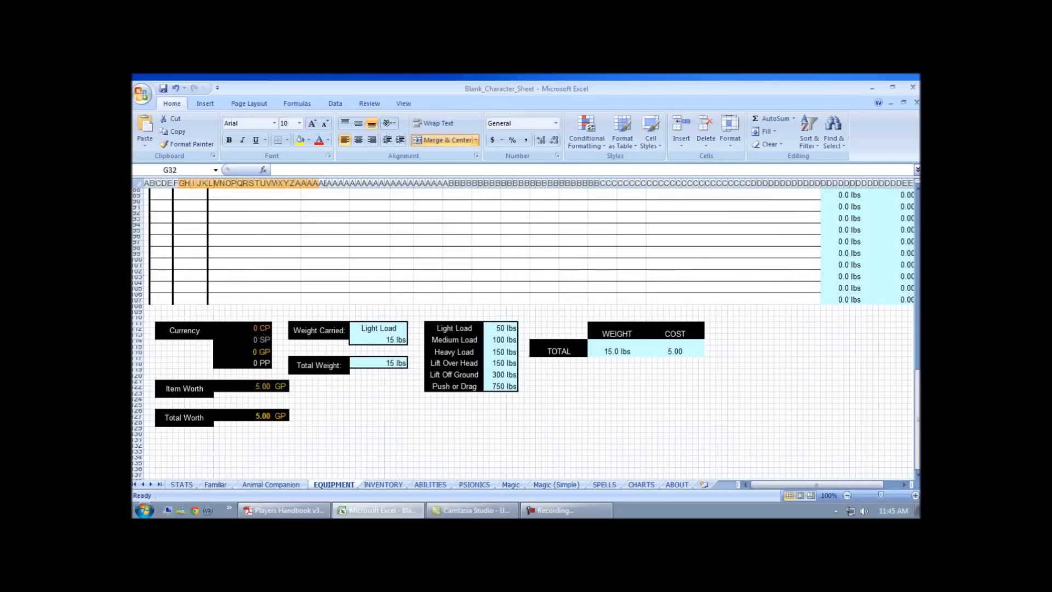
{"action": "left_click", "coordinate": [242, 351]}
{"action": "type", "text": "5"}
{"action": "key", "text": "Return"}
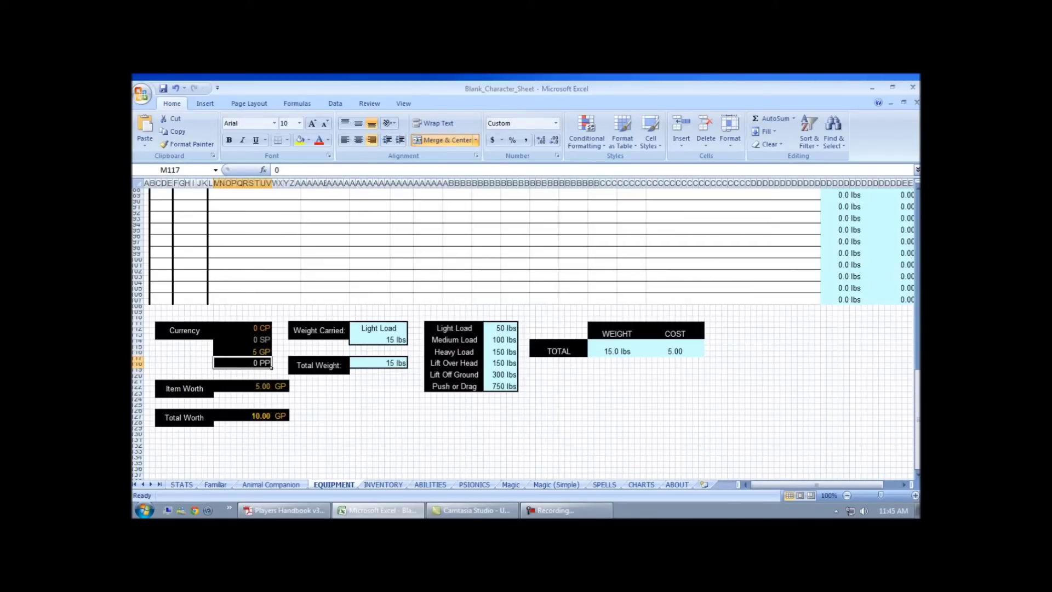
{"action": "left_click", "coordinate": [245, 394]}
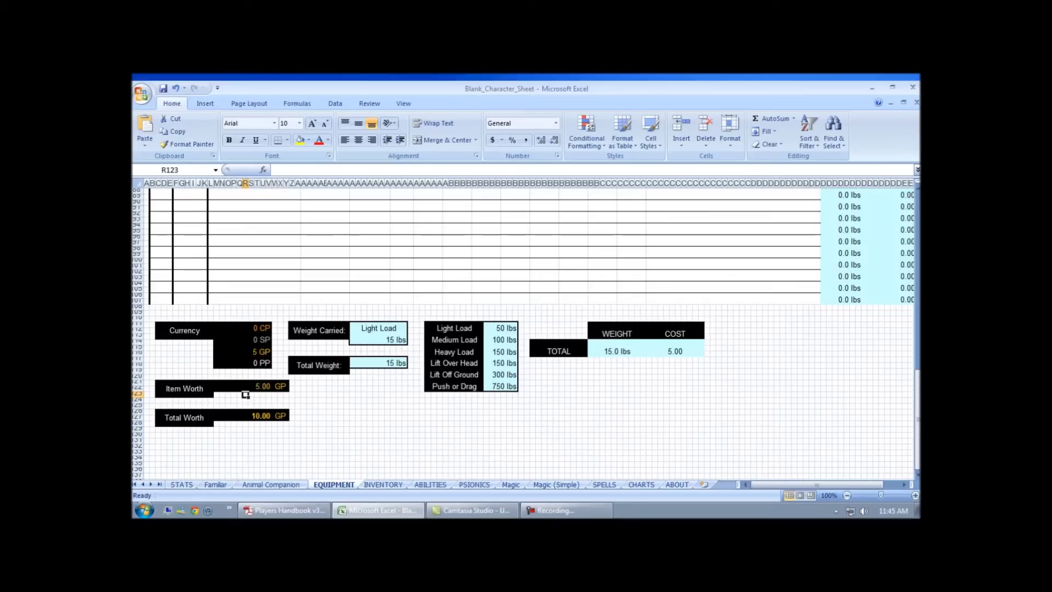
Assign weapon slot 1 to the melee weapon block on the STATS sheet.
{"action": "scroll", "coordinate": [245, 394], "scroll_direction": "up", "scroll_amount": 20}
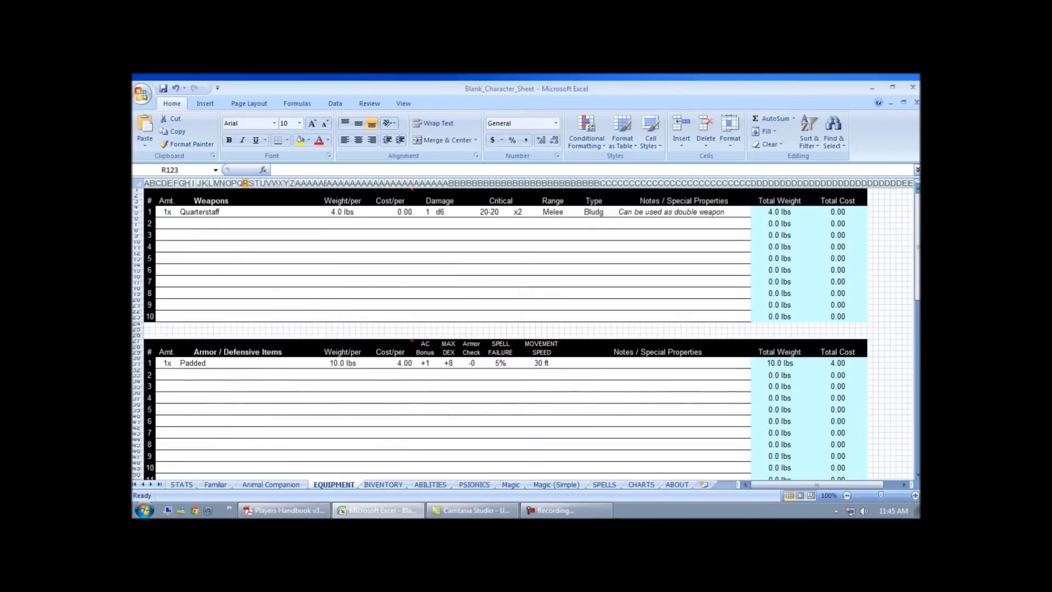
{"action": "left_click", "coordinate": [182, 484]}
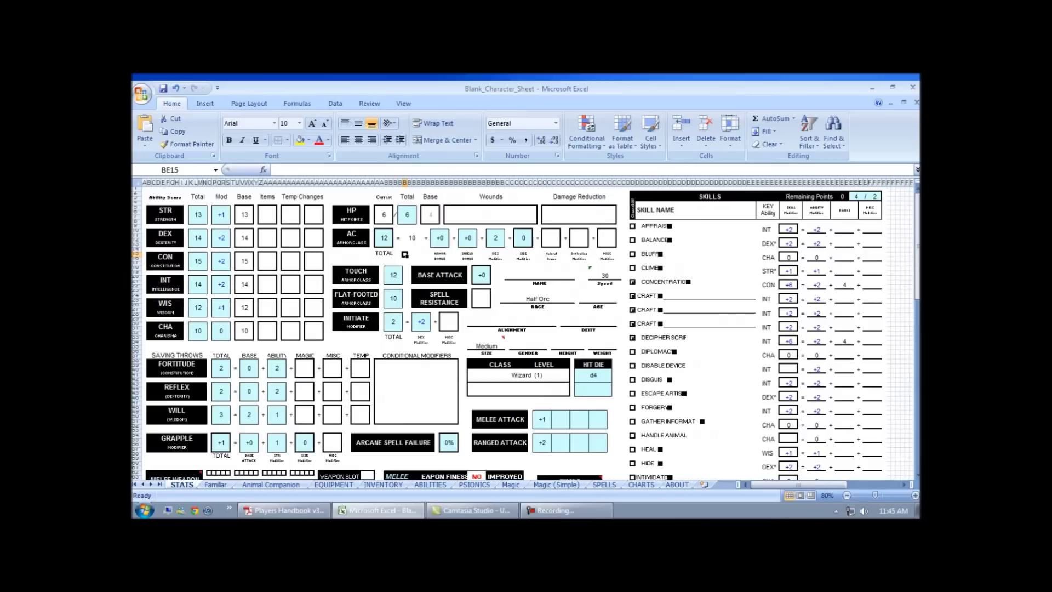
{"action": "scroll", "coordinate": [372, 334], "scroll_direction": "down", "scroll_amount": 8}
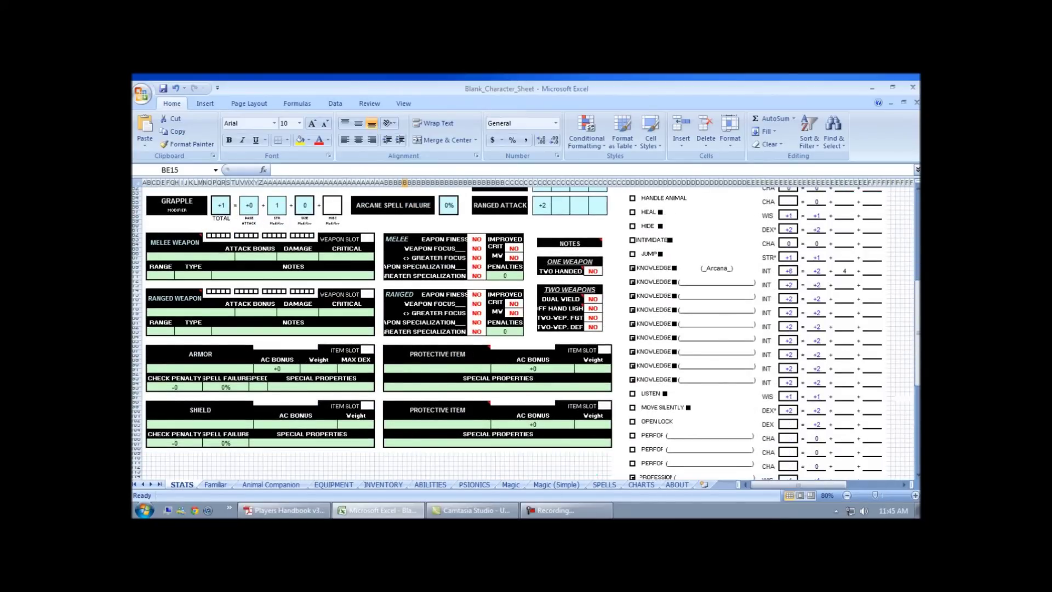
{"action": "left_click", "coordinate": [372, 240]}
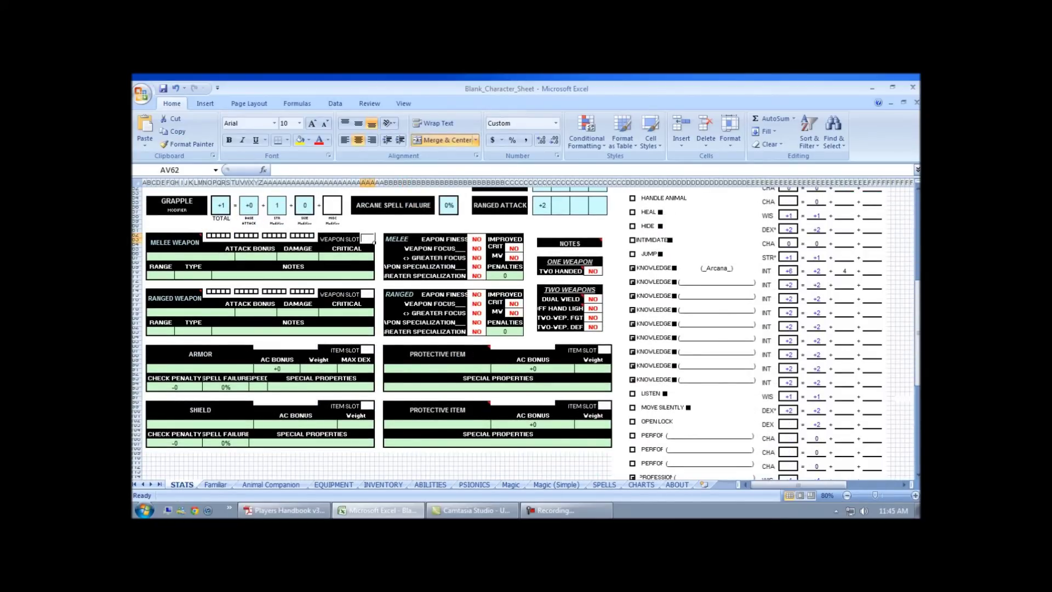
{"action": "type", "text": "1"}
{"action": "left_click", "coordinate": [374, 251]}
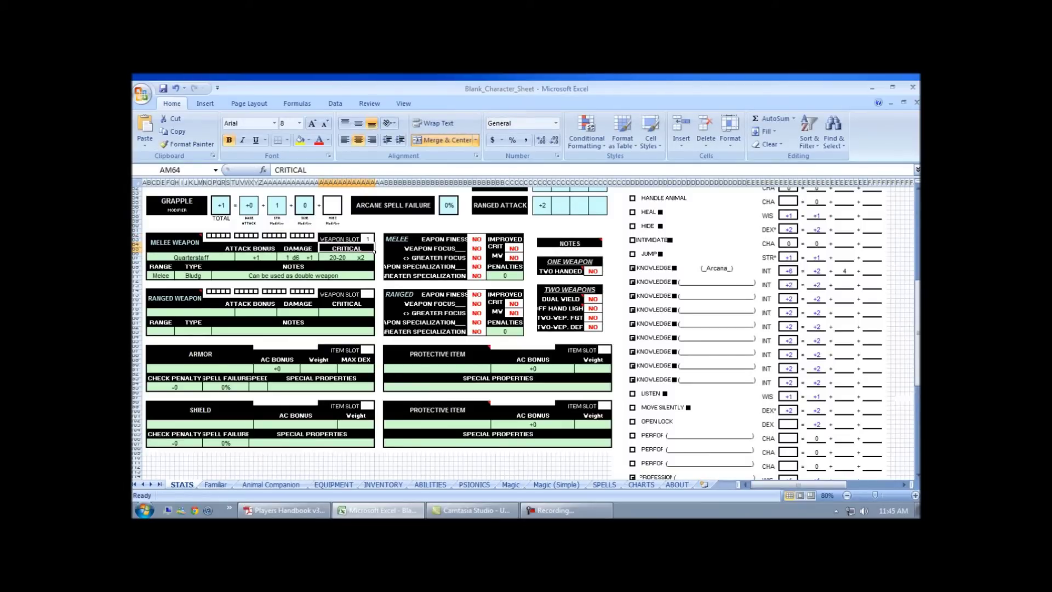
Inspect the melee weapon's attack bonus and damage bonus formulas and compare them with the ability modifiers.
{"action": "left_click", "coordinate": [256, 257]}
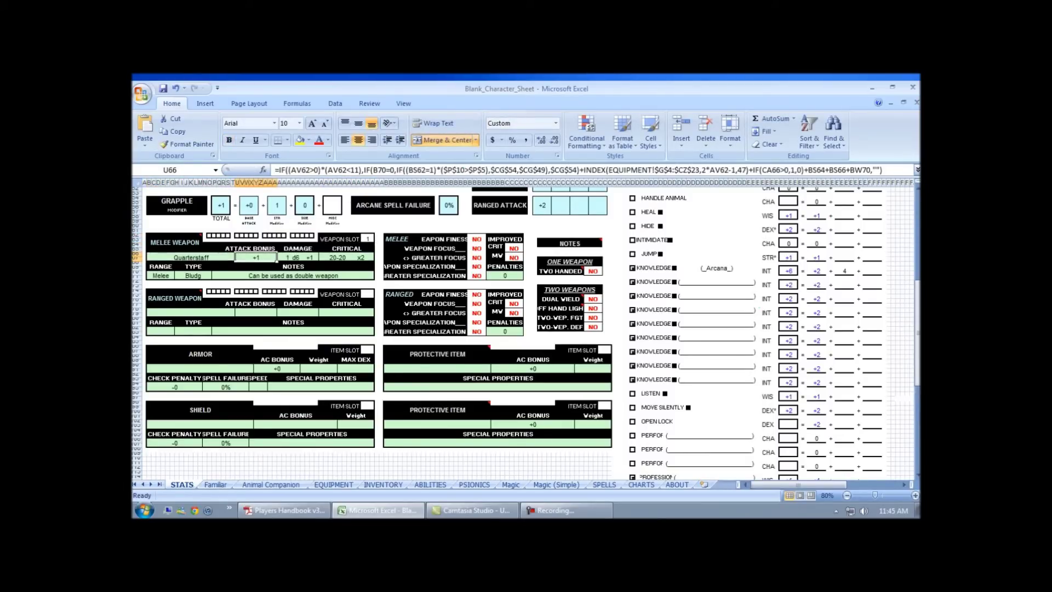
{"action": "left_click", "coordinate": [310, 257]}
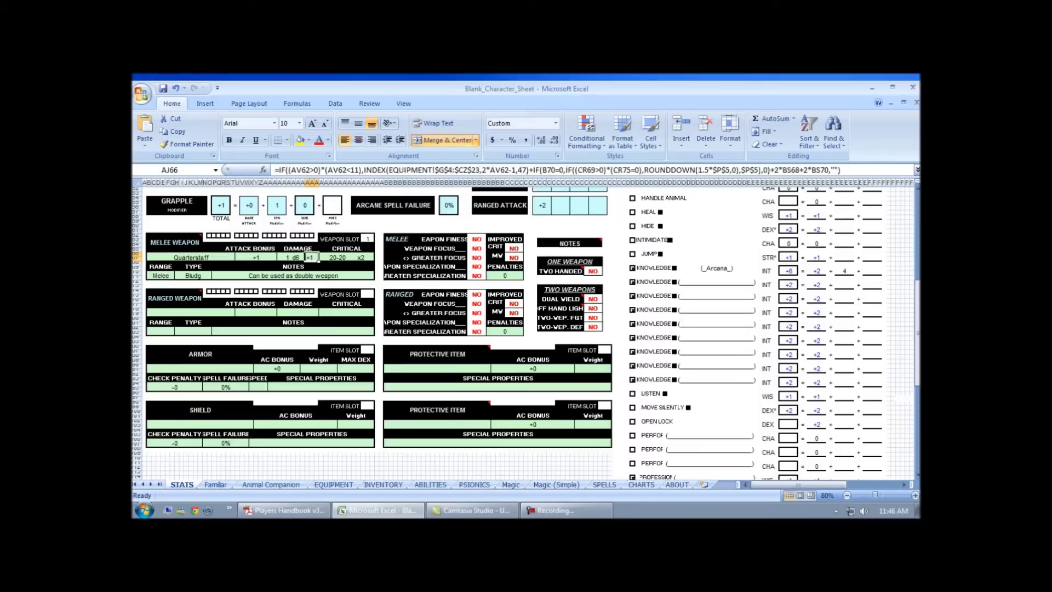
{"action": "scroll", "coordinate": [378, 334], "scroll_direction": "up", "scroll_amount": 15}
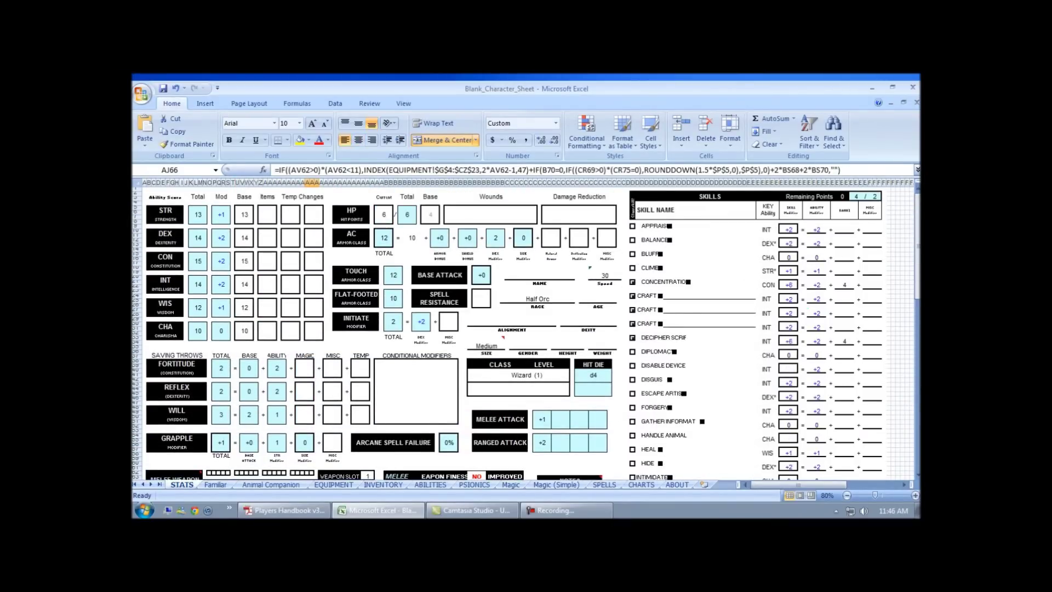
Set the Two Handed option under One Weapon to YES by entering 1, and check the melee weapon's damage bonus.
{"action": "scroll", "coordinate": [318, 357], "scroll_direction": "down", "scroll_amount": 5}
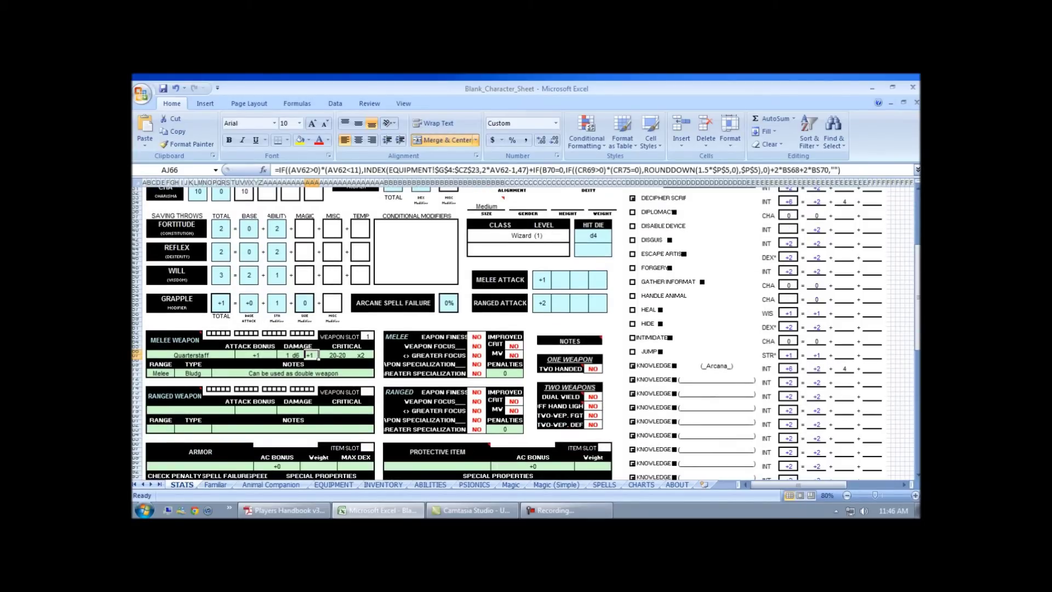
{"action": "scroll", "coordinate": [318, 357], "scroll_direction": "down", "scroll_amount": 1}
{"action": "left_click", "coordinate": [593, 341]}
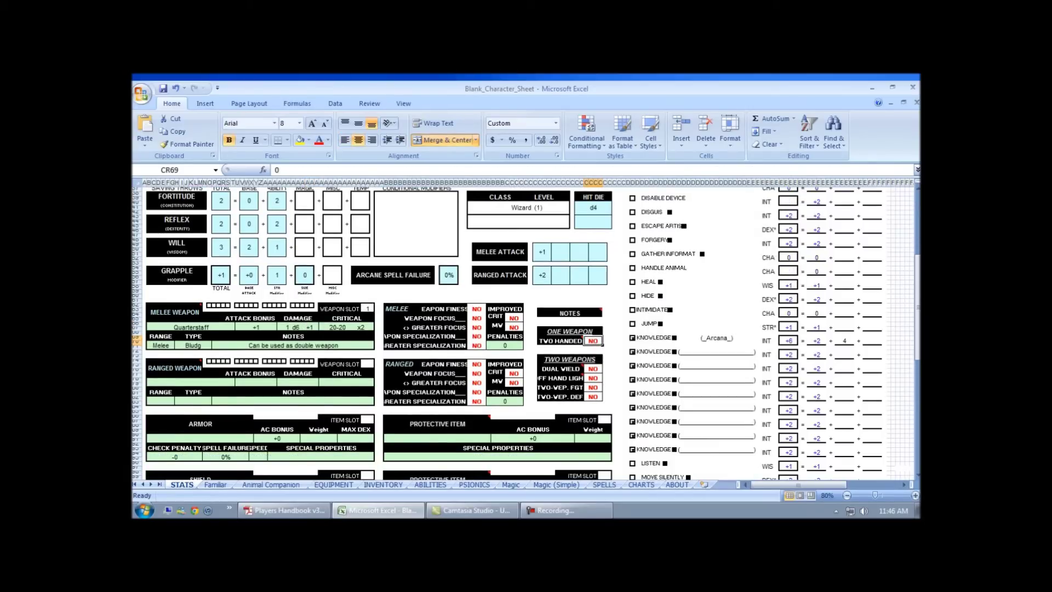
{"action": "type", "text": "1"}
{"action": "key", "text": "Return"}
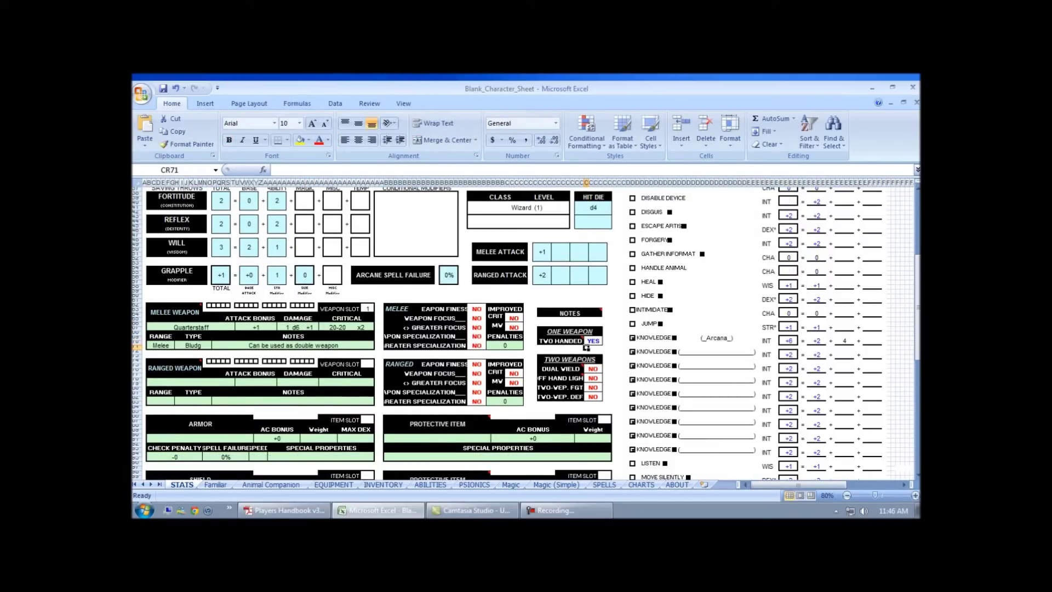
{"action": "scroll", "coordinate": [521, 332], "scroll_direction": "down", "scroll_amount": 1}
{"action": "left_click", "coordinate": [316, 314]}
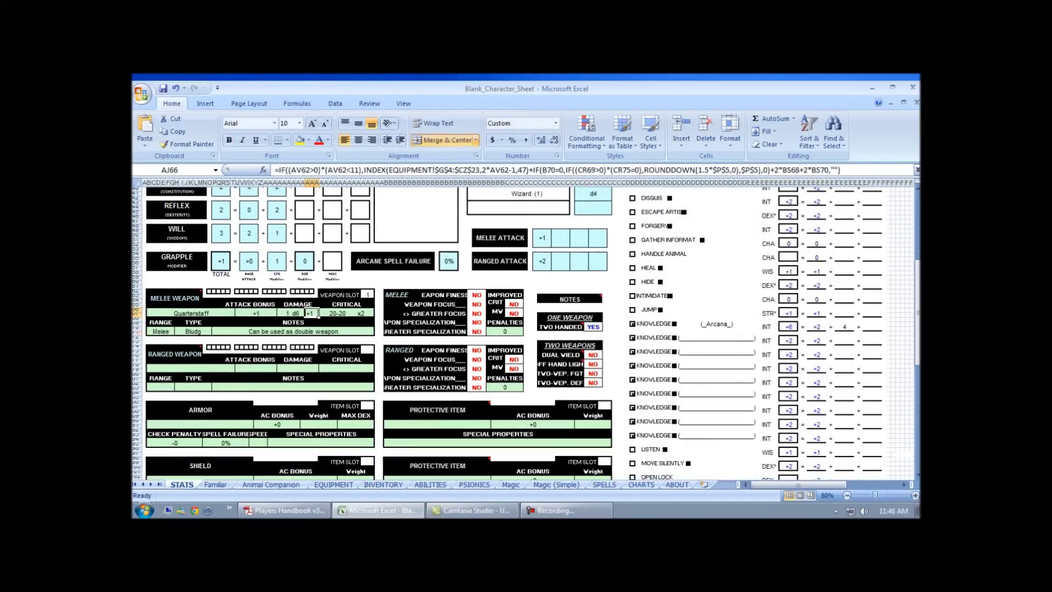
Try assigning weapon slot 1 to the ranged weapon block as well, and undo that assignment.
{"action": "scroll", "coordinate": [526, 333], "scroll_direction": "down", "scroll_amount": 3}
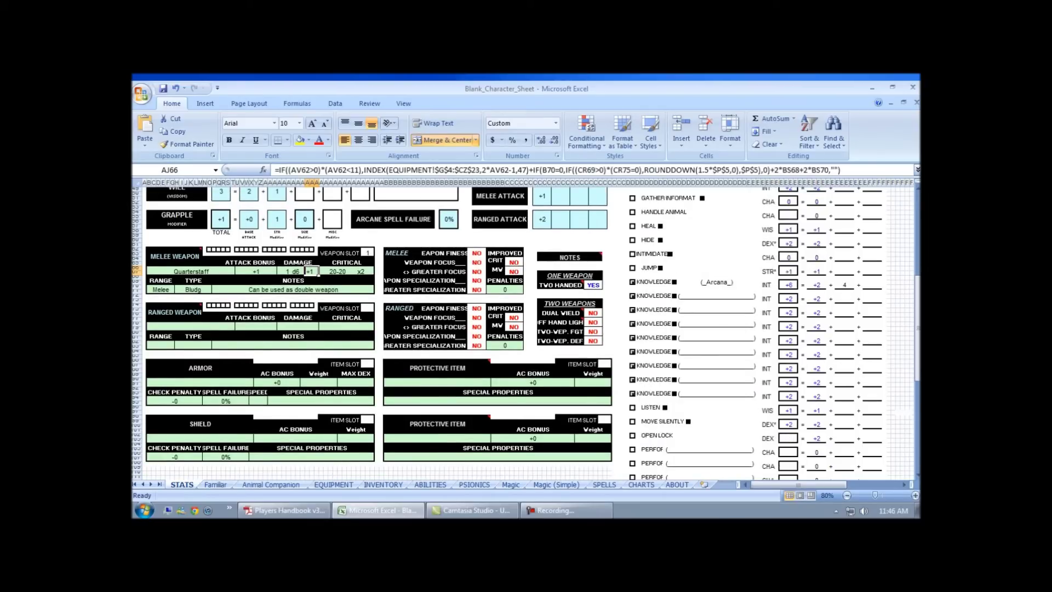
{"action": "scroll", "coordinate": [526, 333], "scroll_direction": "down", "scroll_amount": 2}
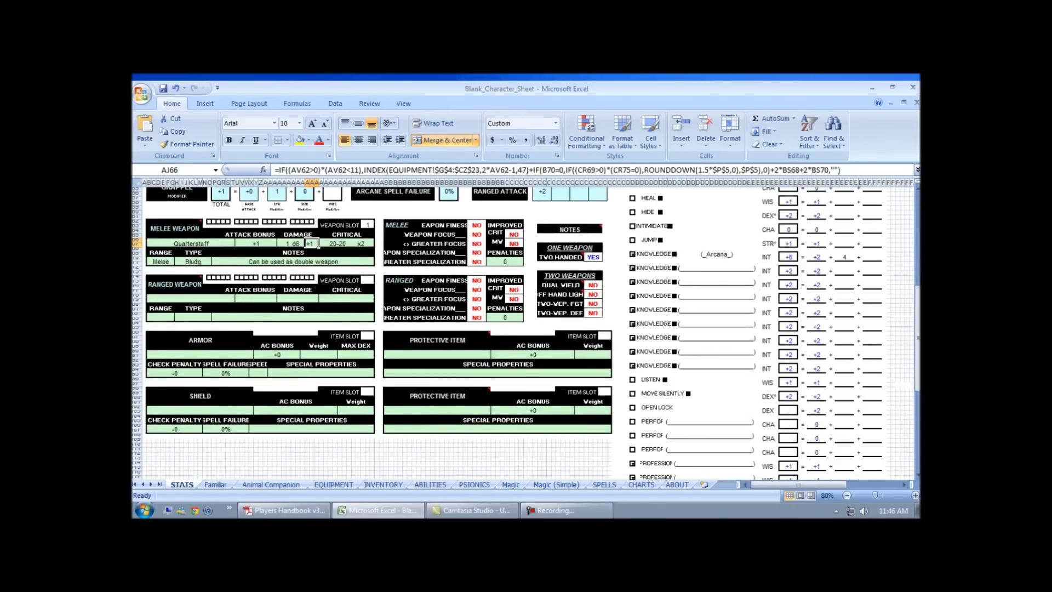
{"action": "left_click", "coordinate": [369, 280]}
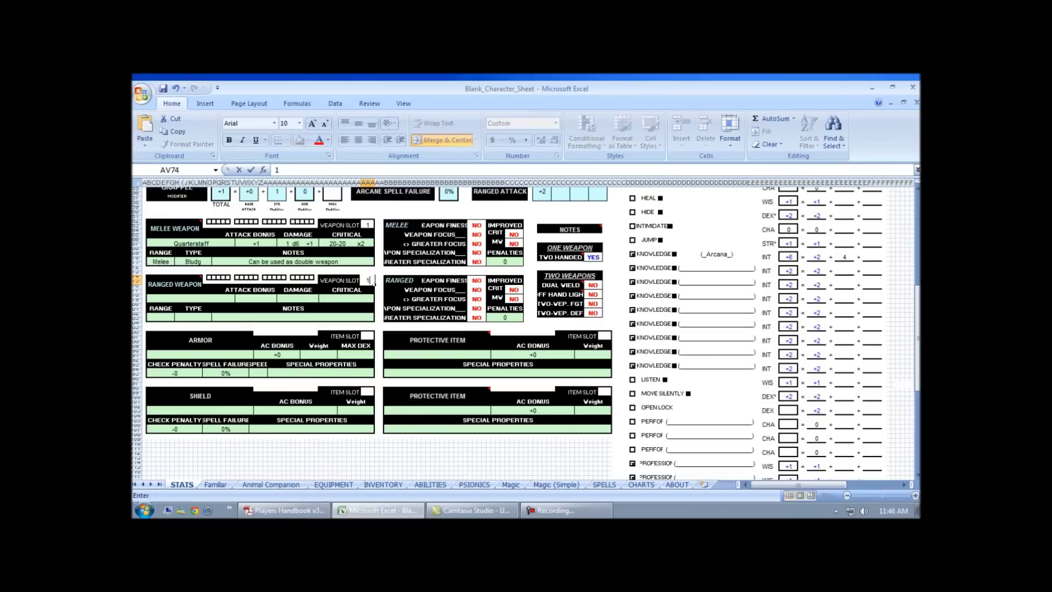
{"action": "type", "text": "1"}
{"action": "key", "text": "Return"}
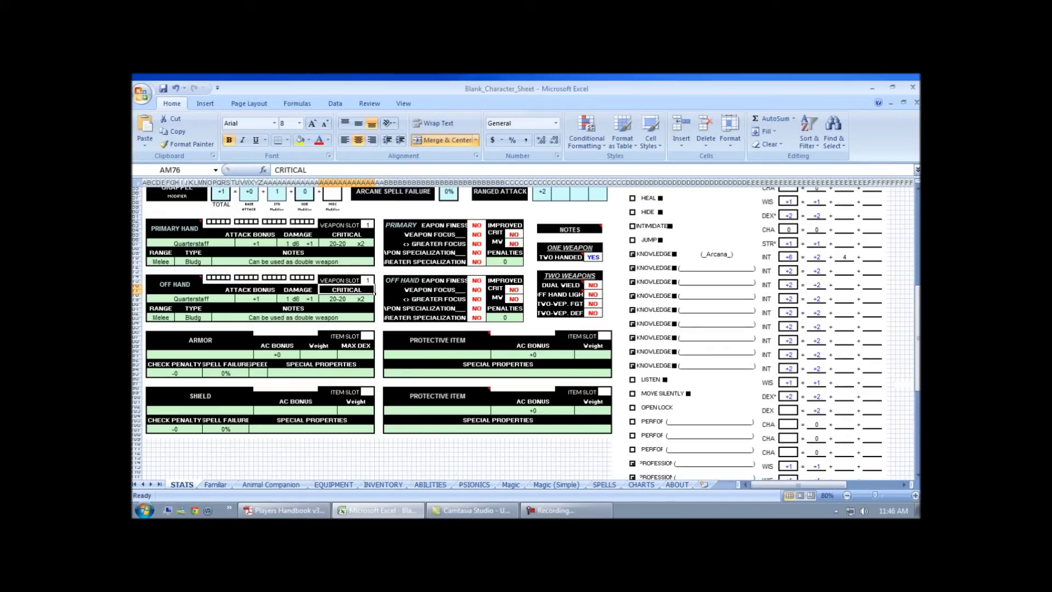
{"action": "left_click", "coordinate": [586, 263]}
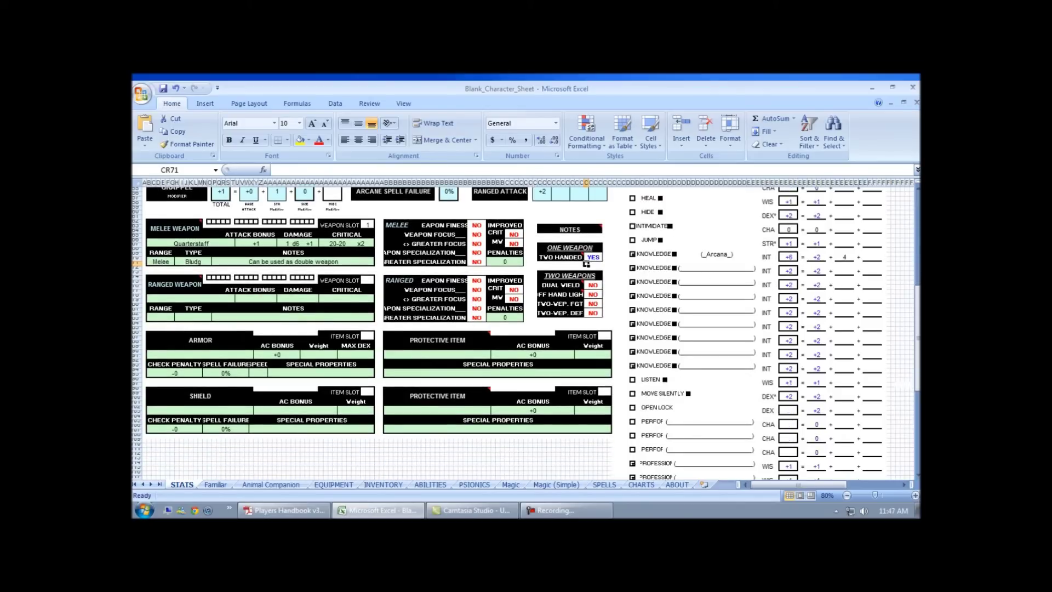
Assign item slot 1 to the armor block and review the armor class and arcane spell failure fields.
{"action": "left_click", "coordinate": [368, 336]}
{"action": "type", "text": "1"}
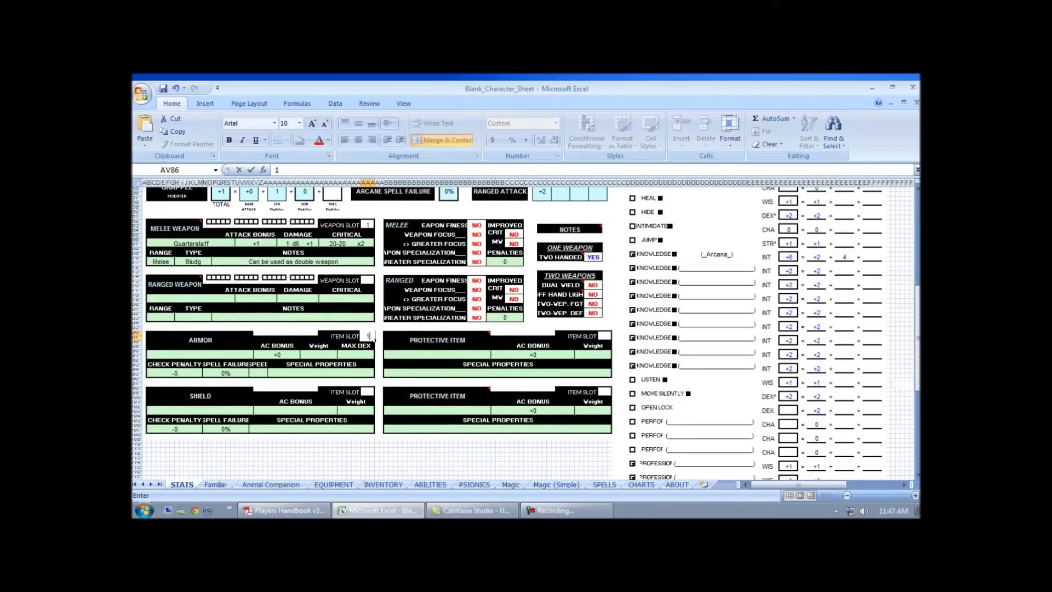
{"action": "left_click", "coordinate": [374, 346]}
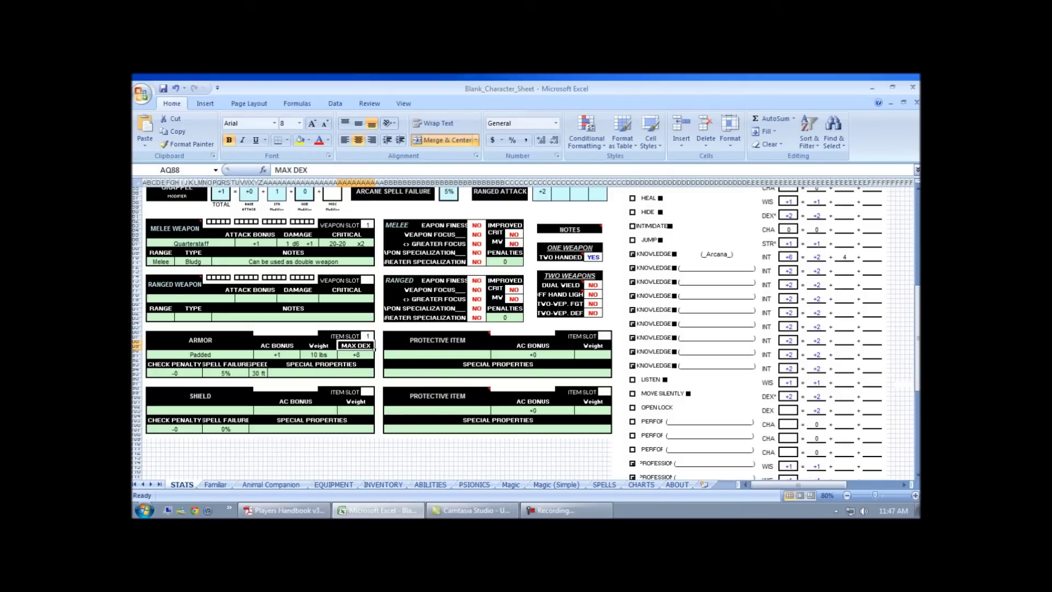
{"action": "scroll", "coordinate": [374, 349], "scroll_direction": "up", "scroll_amount": 10}
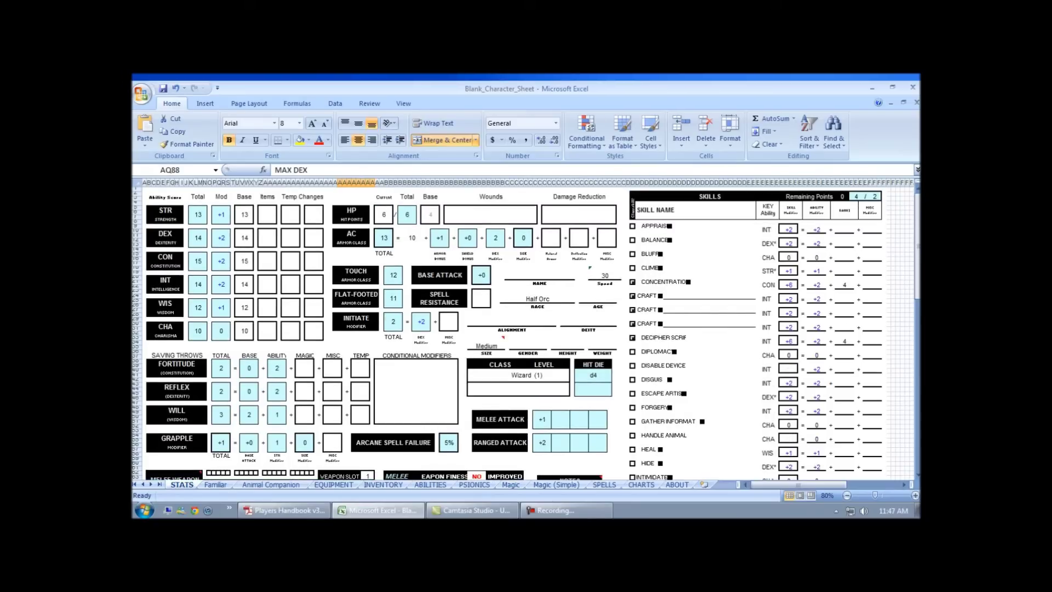
Try assigning item slot 1 to the shield block, check its effect on armor class and spell failure, and clear the slot.
{"action": "scroll", "coordinate": [374, 335], "scroll_direction": "down", "scroll_amount": 8}
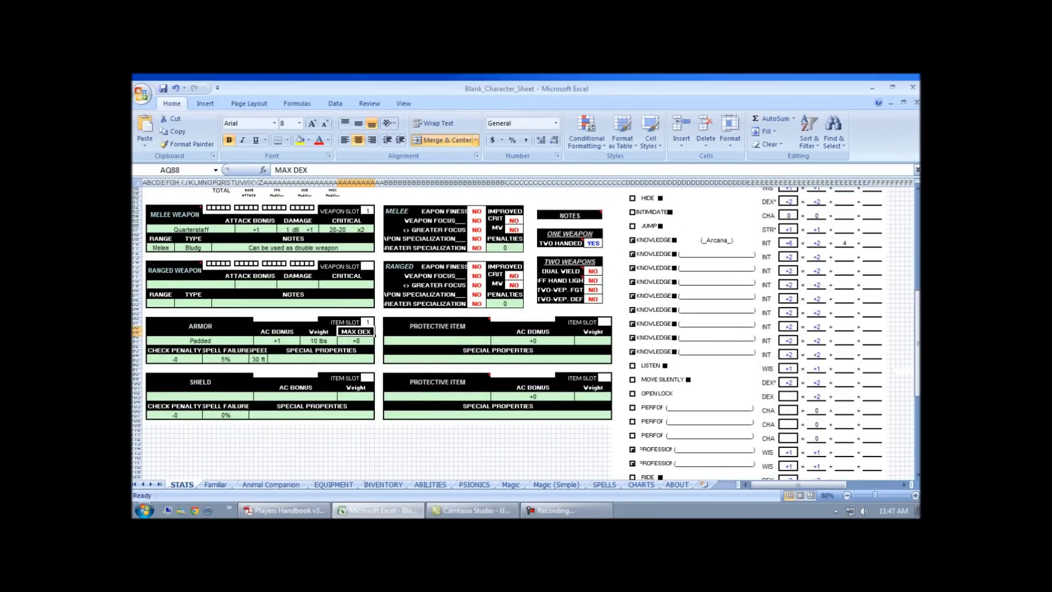
{"action": "left_click", "coordinate": [373, 380]}
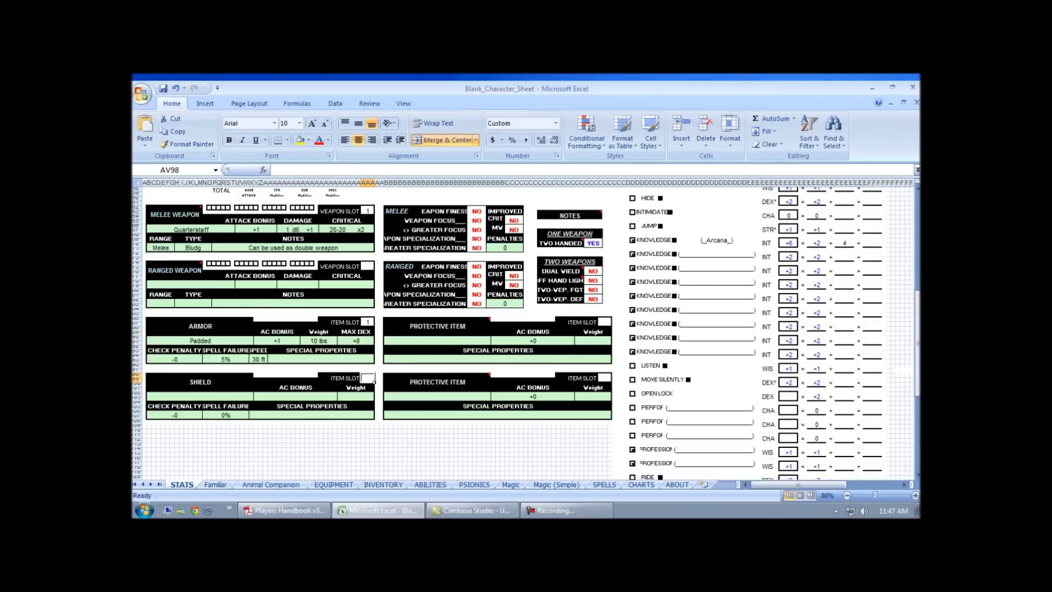
{"action": "left_click", "coordinate": [357, 387]}
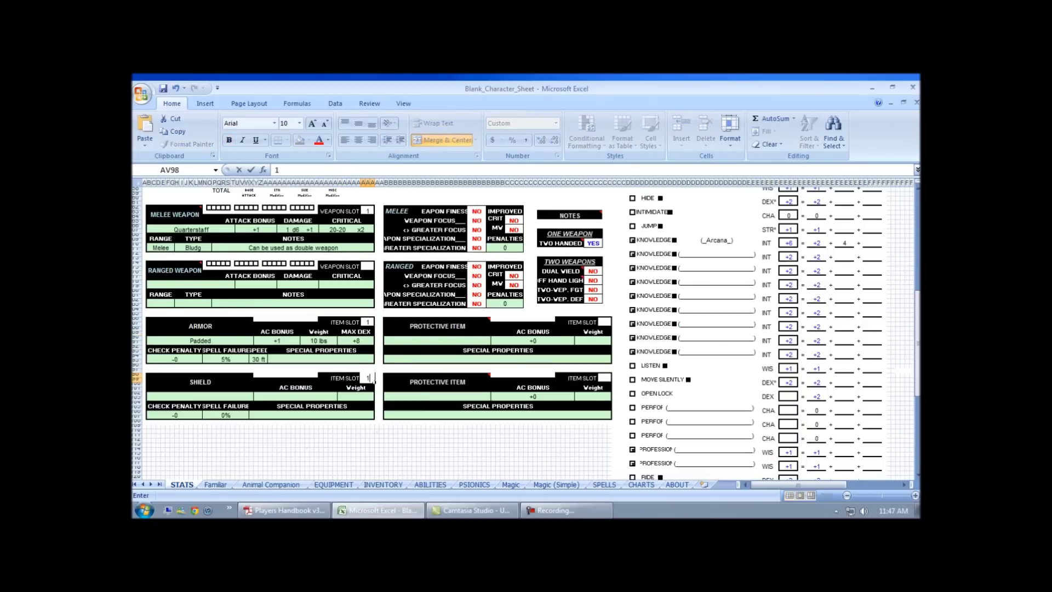
{"action": "scroll", "coordinate": [356, 387], "scroll_direction": "up", "scroll_amount": 9}
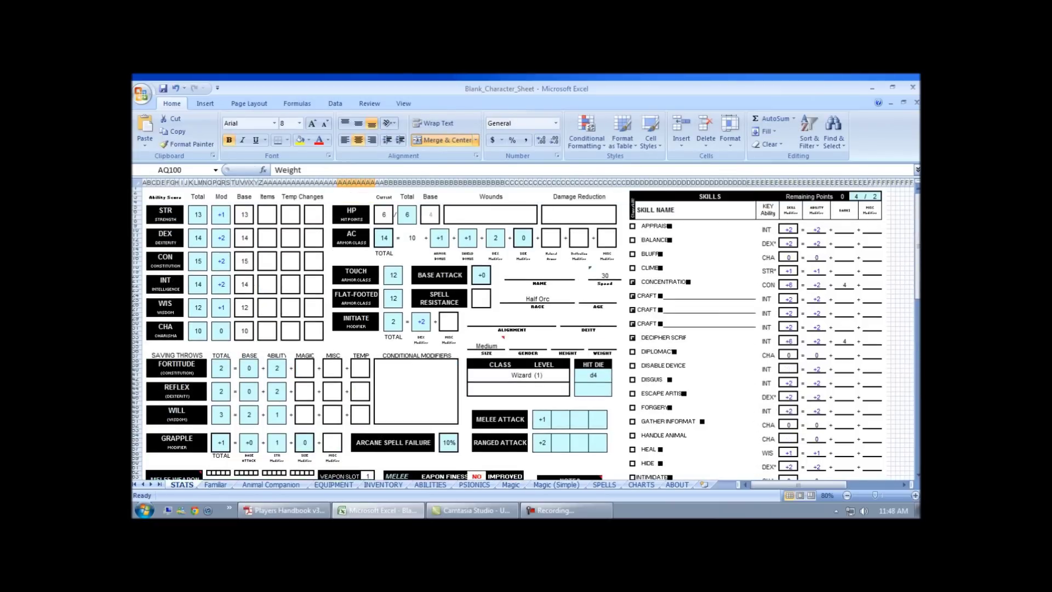
{"action": "scroll", "coordinate": [375, 396], "scroll_direction": "down", "scroll_amount": 9}
{"action": "left_click", "coordinate": [371, 391]}
{"action": "key", "text": "Delete"}
{"action": "left_click", "coordinate": [373, 402]}
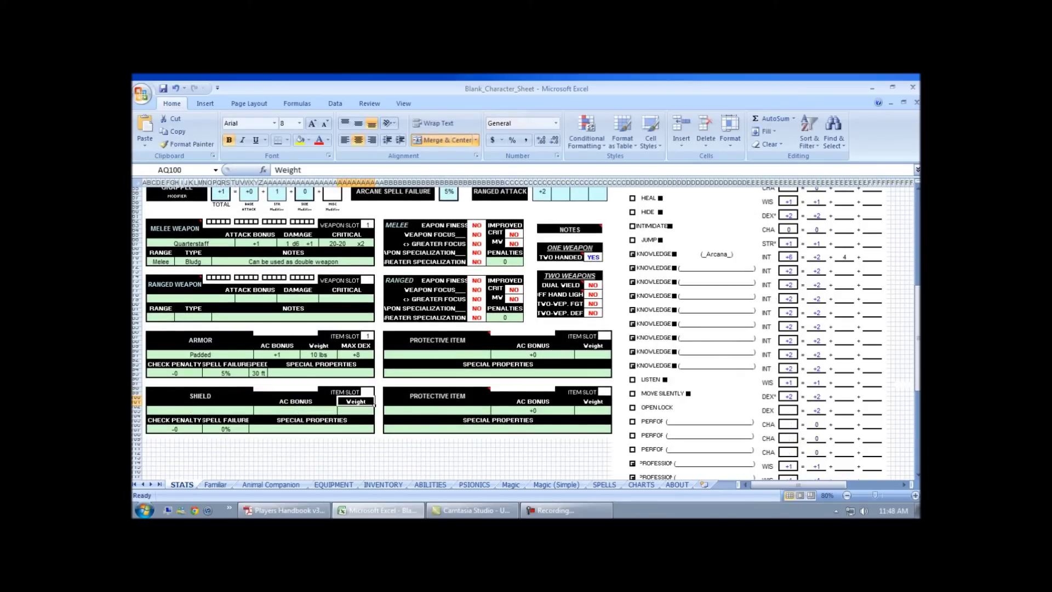
Review the armor and defensive items table and the worn-item slots table on the EQUIPMENT sheet.
{"action": "left_click", "coordinate": [334, 484]}
{"action": "scroll", "coordinate": [493, 329], "scroll_direction": "down", "scroll_amount": 10}
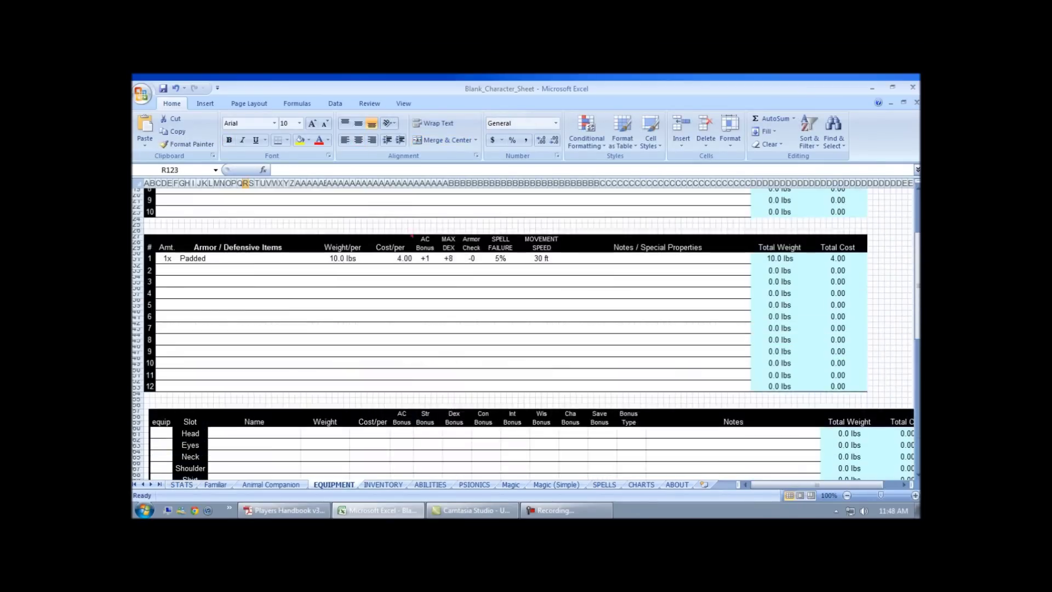
{"action": "left_click", "coordinate": [253, 369]}
{"action": "scroll", "coordinate": [526, 333], "scroll_direction": "up", "scroll_amount": 2}
{"action": "scroll", "coordinate": [526, 333], "scroll_direction": "up", "scroll_amount": 3}
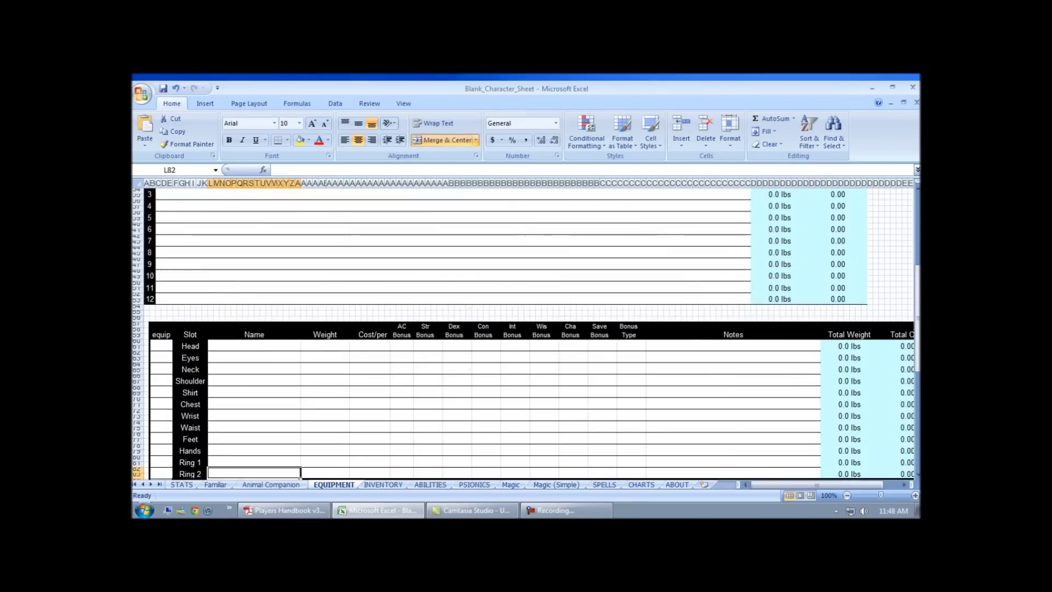
Look through the sheets up to Magic (Simple), view its spell section, and return to the STATS sheet.
{"action": "key", "text": "ctrl+Page_Down"}
{"action": "key", "text": "ctrl+Page_Down"}
{"action": "key", "text": "ctrl+Page_Down"}
{"action": "key", "text": "ctrl+Page_Down"}
{"action": "key", "text": "ctrl+Page_Down"}
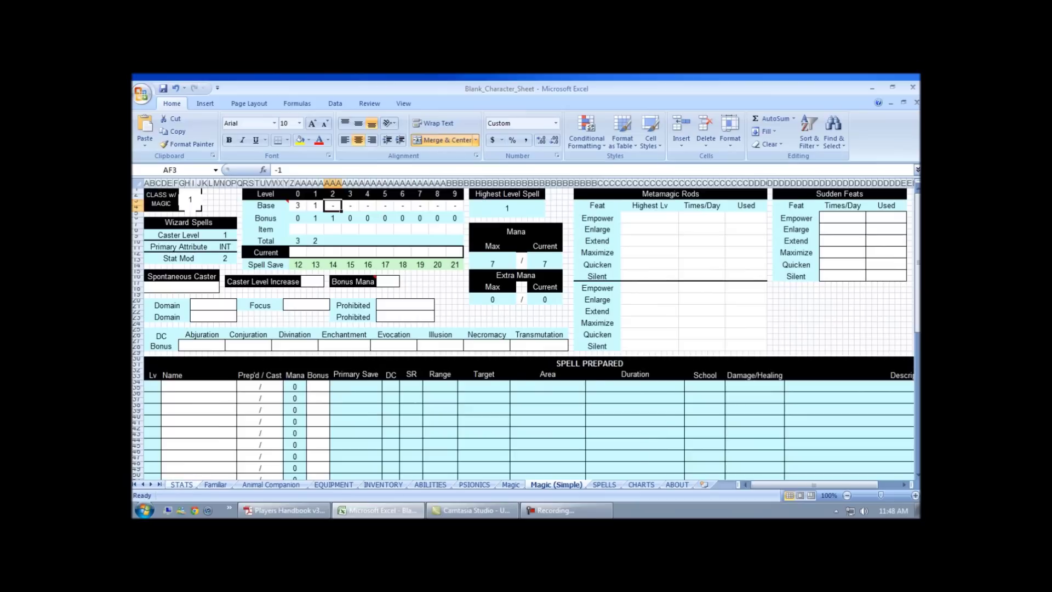
{"action": "key", "text": "ctrl+Page_Up"}
{"action": "key", "text": "ctrl+Page_Up"}
{"action": "key", "text": "ctrl+Page_Up"}
{"action": "key", "text": "ctrl+Page_Up"}
{"action": "key", "text": "ctrl+Page_Up"}
{"action": "key", "text": "ctrl+Page_Up"}
{"action": "key", "text": "ctrl+Page_Up"}
{"action": "key", "text": "ctrl+Page_Up"}
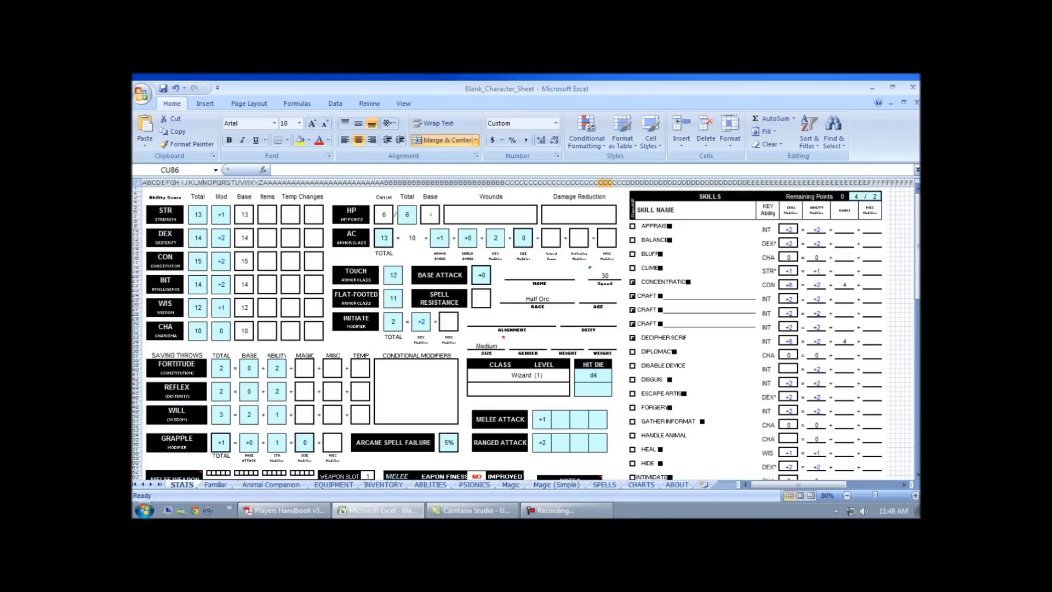